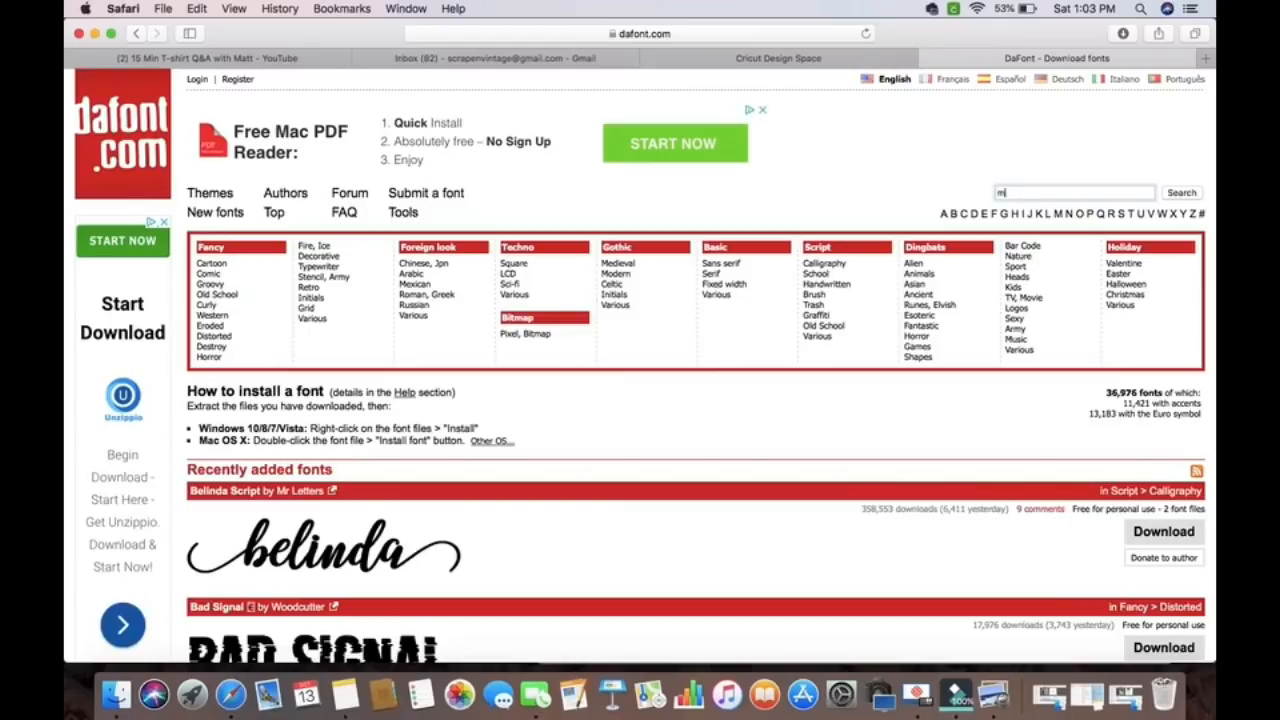
Search DaFont for "monogram" and view the listed monogram fonts
text(ono)
key(Return)
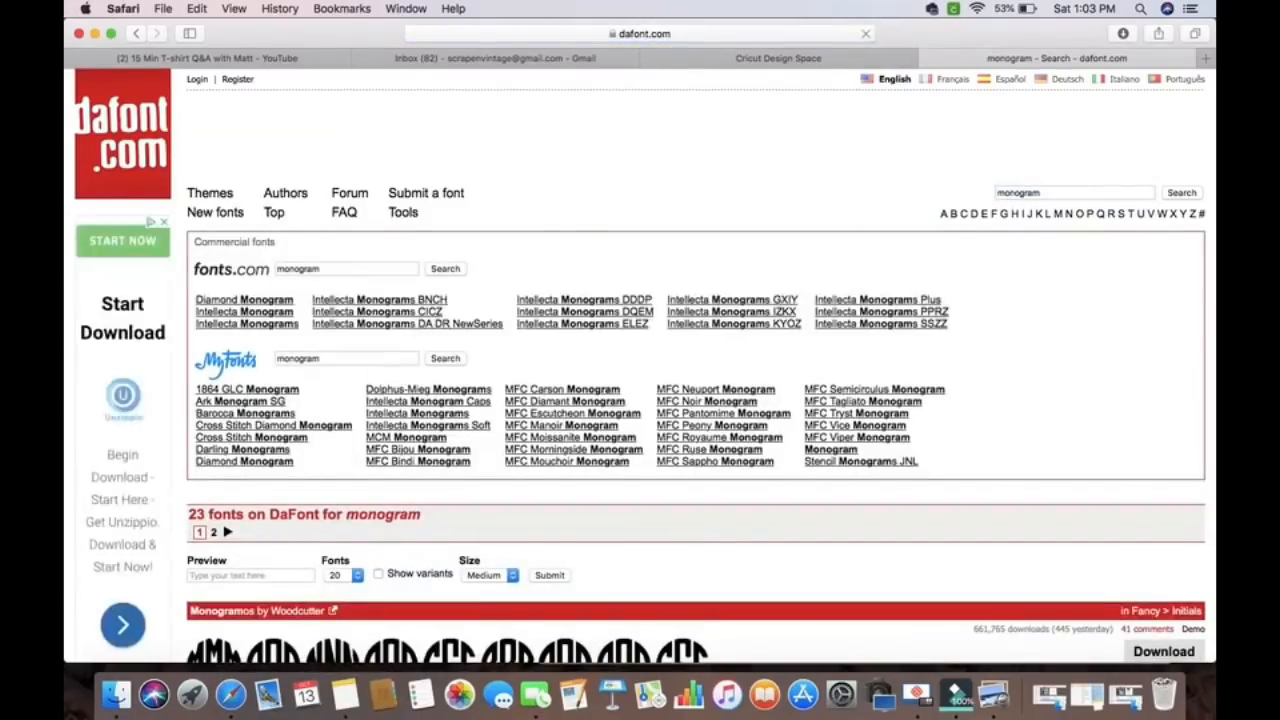
scroll(1046, 374, down, 5)
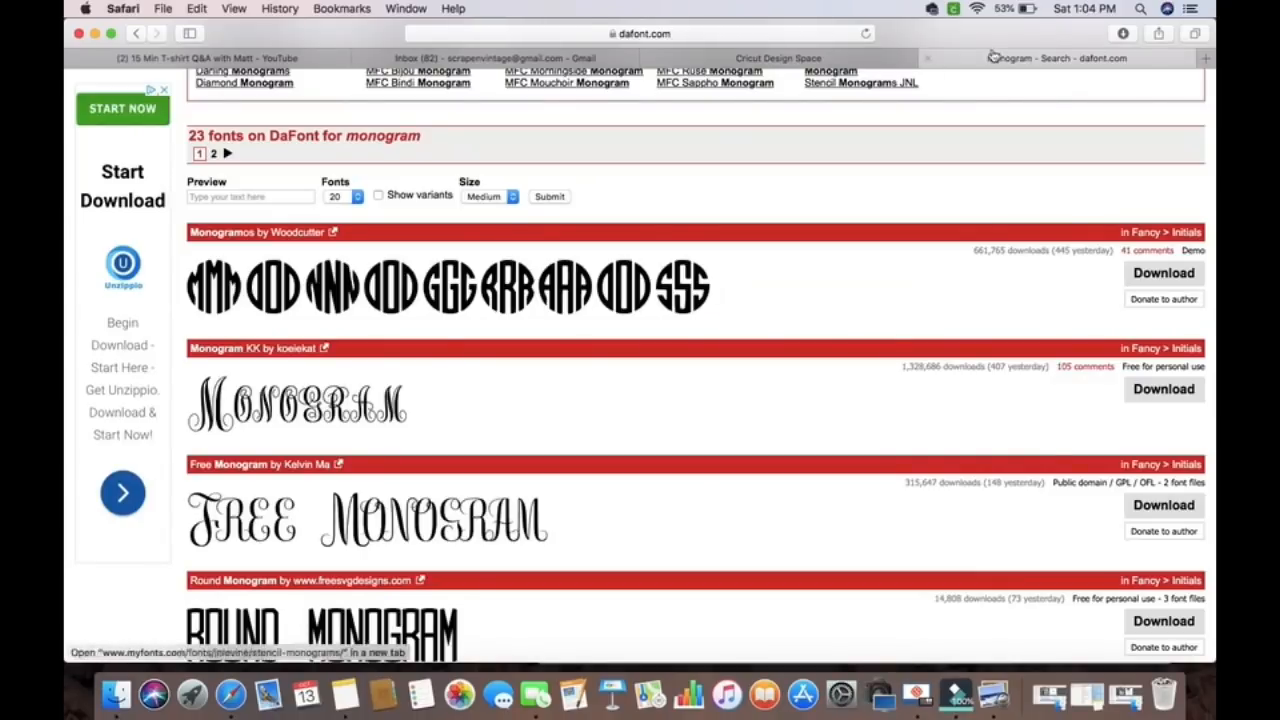
Switch to Cricut Design Space, add a text box and set its font to MONOGRAMOS by searching the fonts for "monogram"
click(793, 60)
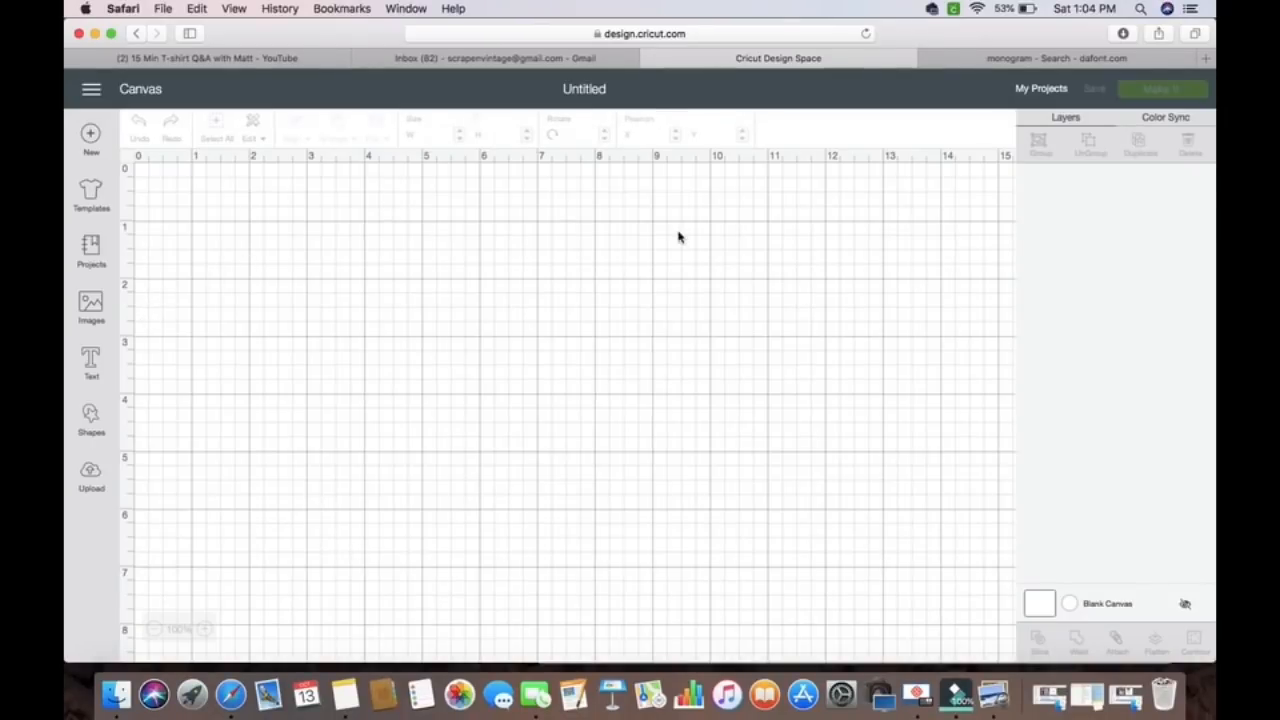
click(90, 366)
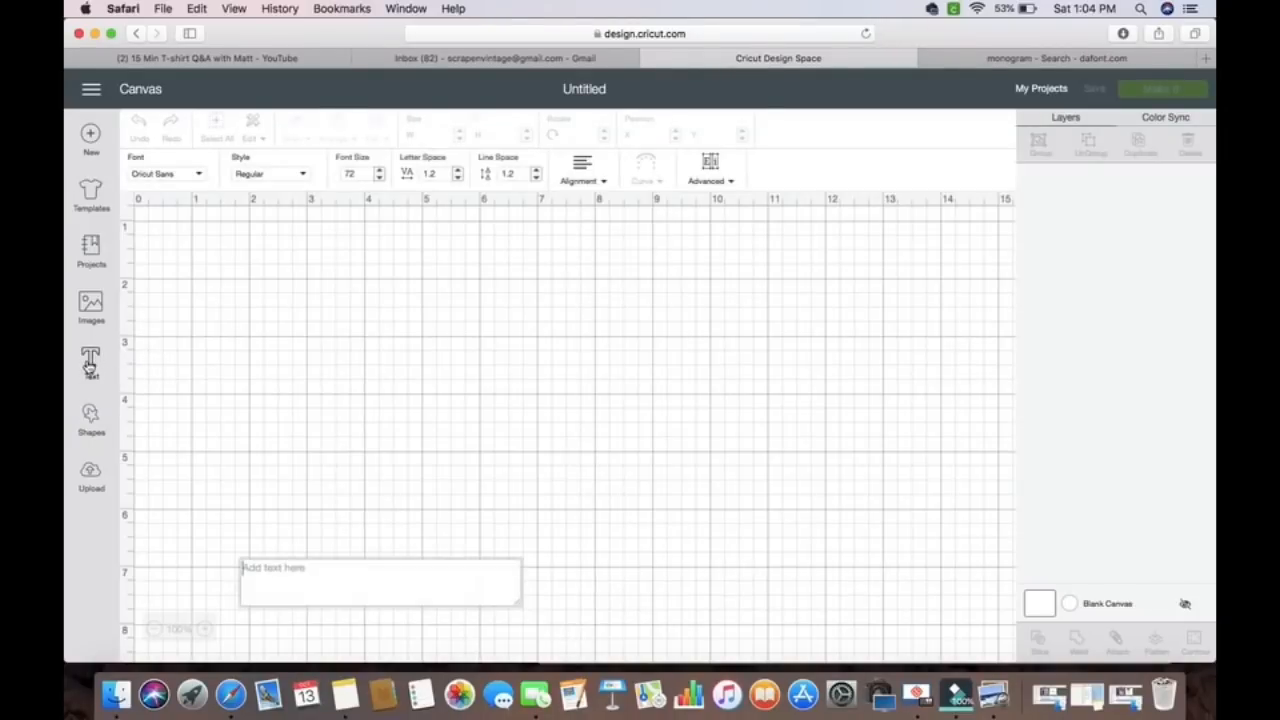
click(185, 176)
click(733, 136)
text(monogram)
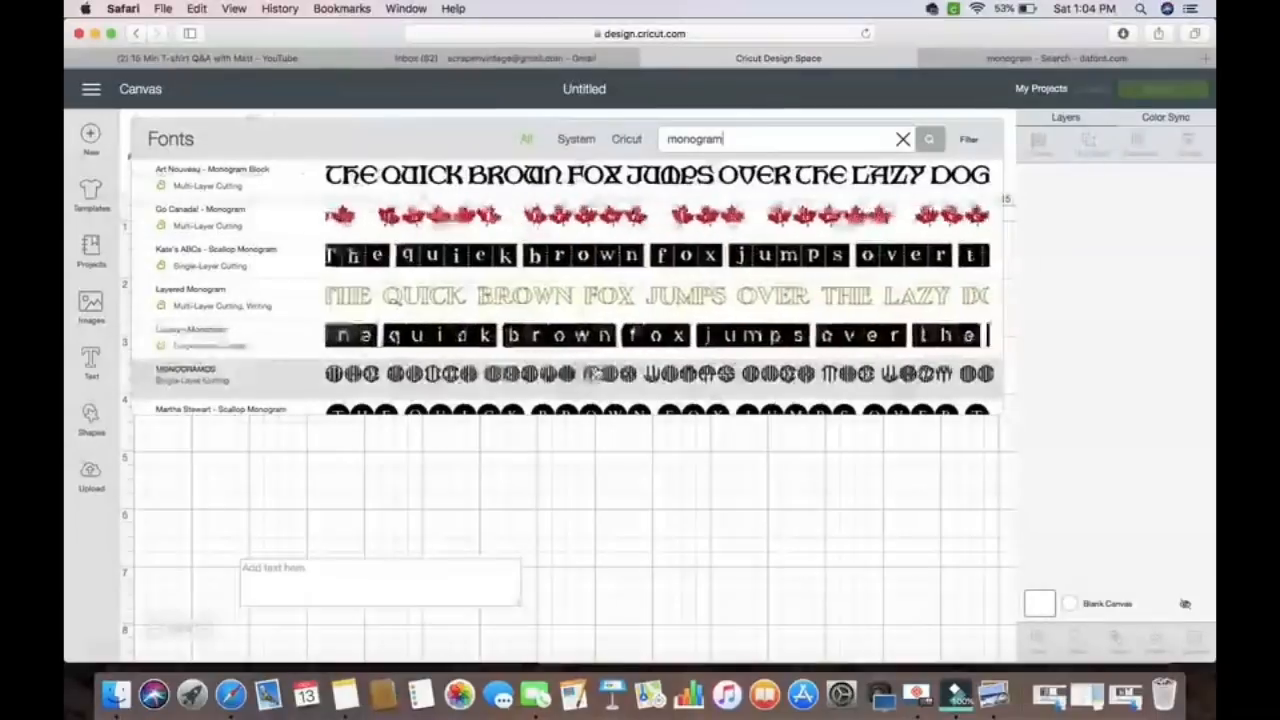
scroll(497, 383, down, 10)
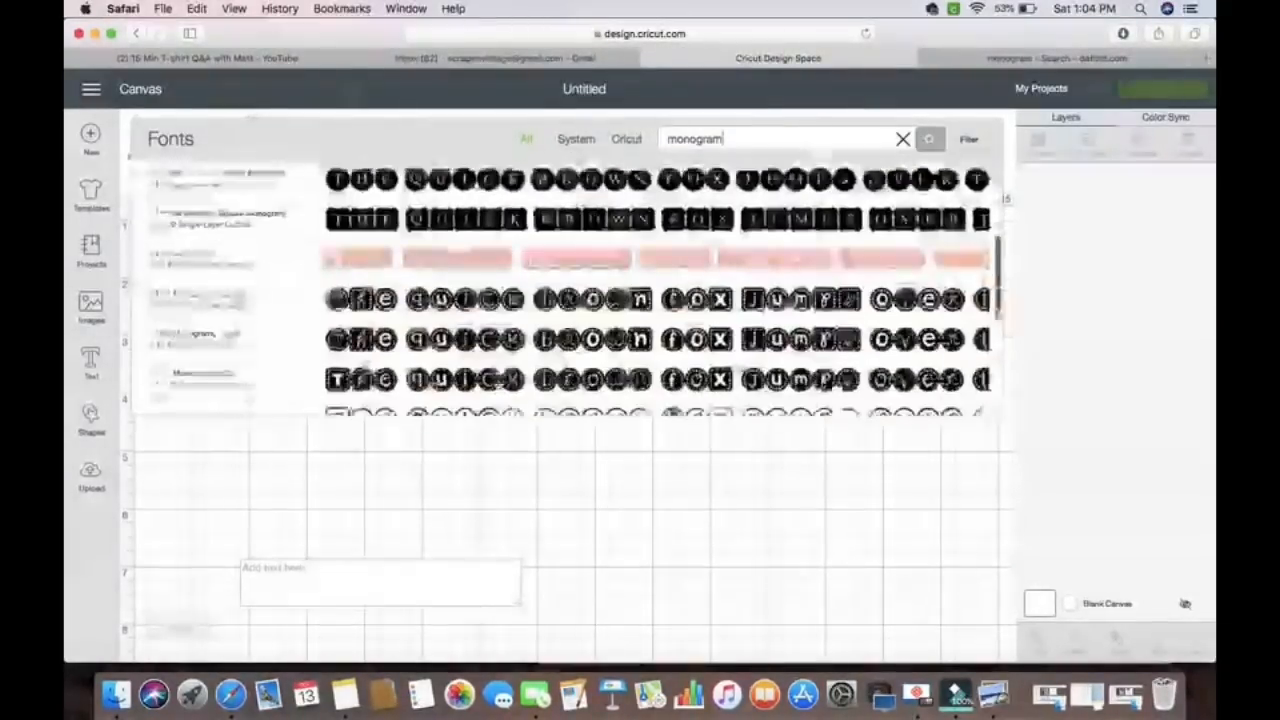
scroll(383, 246, down, 5)
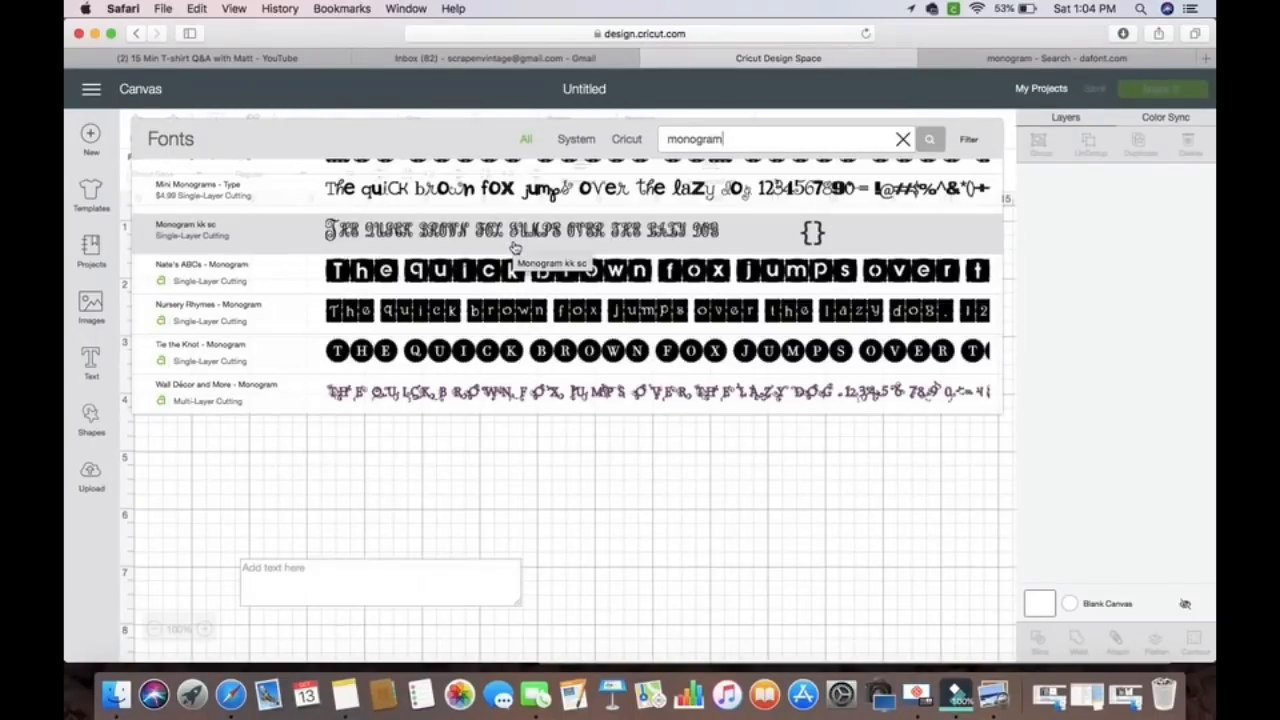
scroll(514, 251, up, 10)
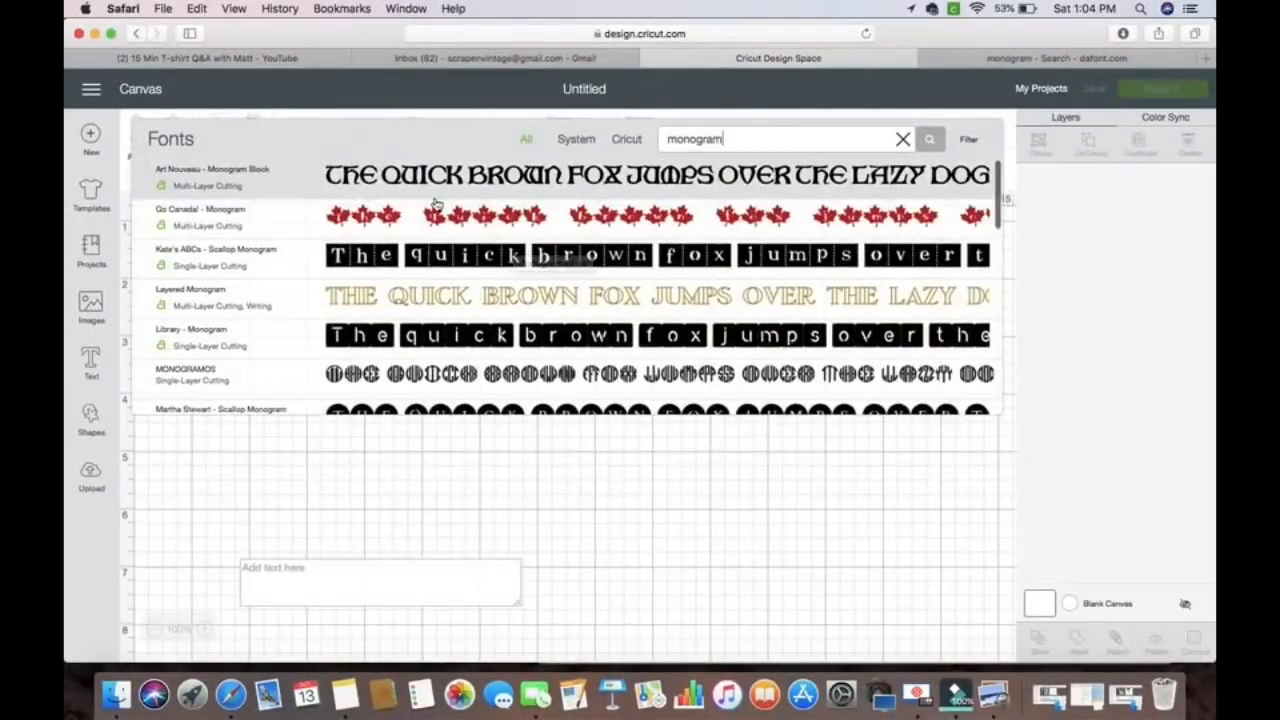
click(470, 378)
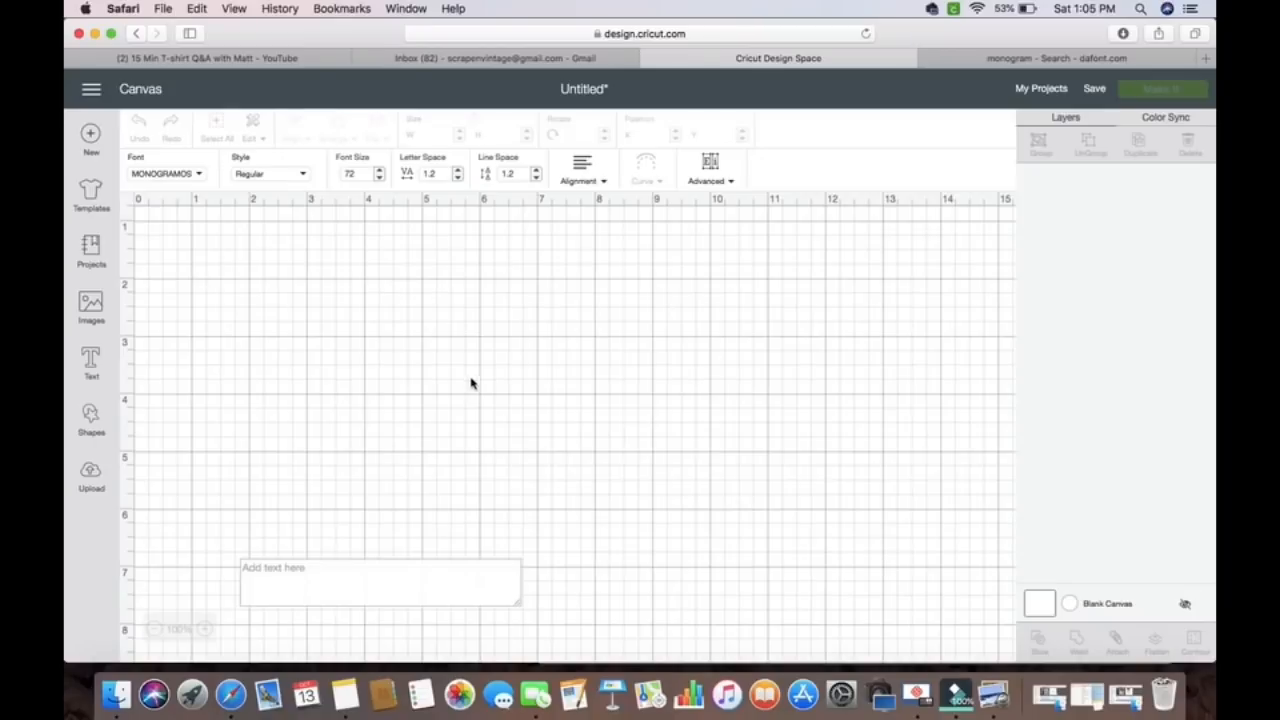
Enter "mmr" as the text, replace it with "mar" and deselect it
text(mm)
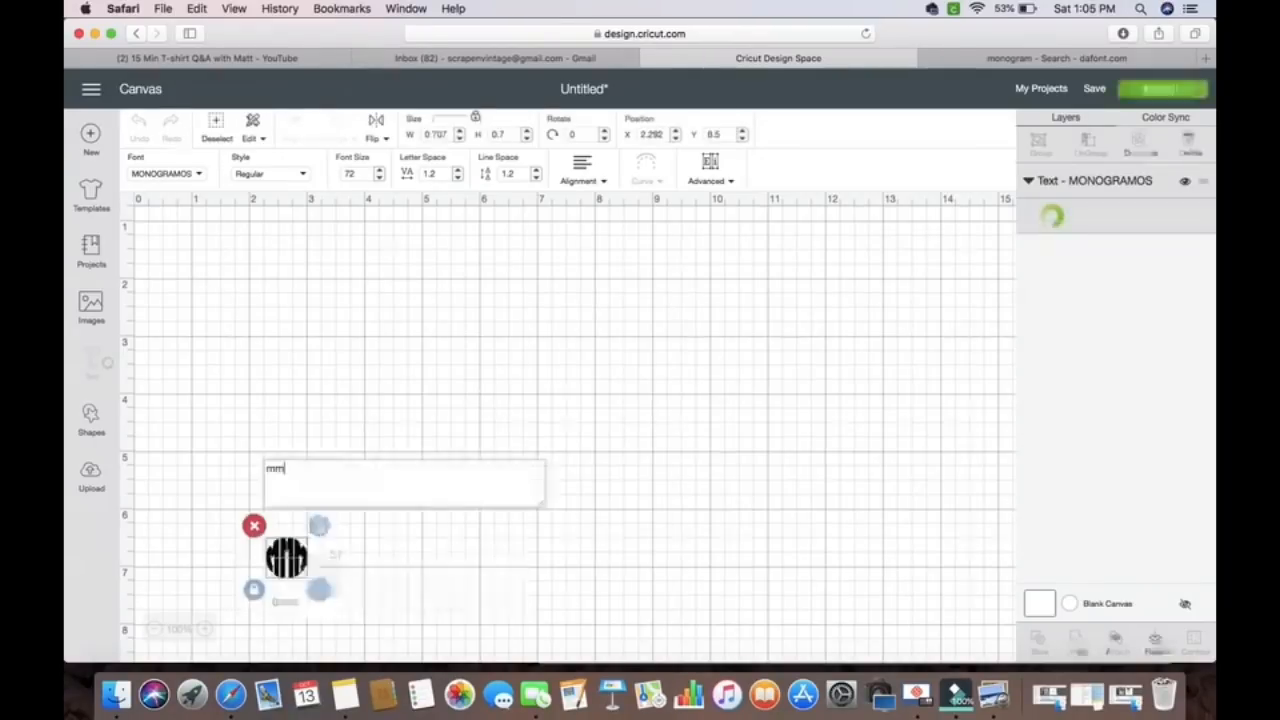
text(r)
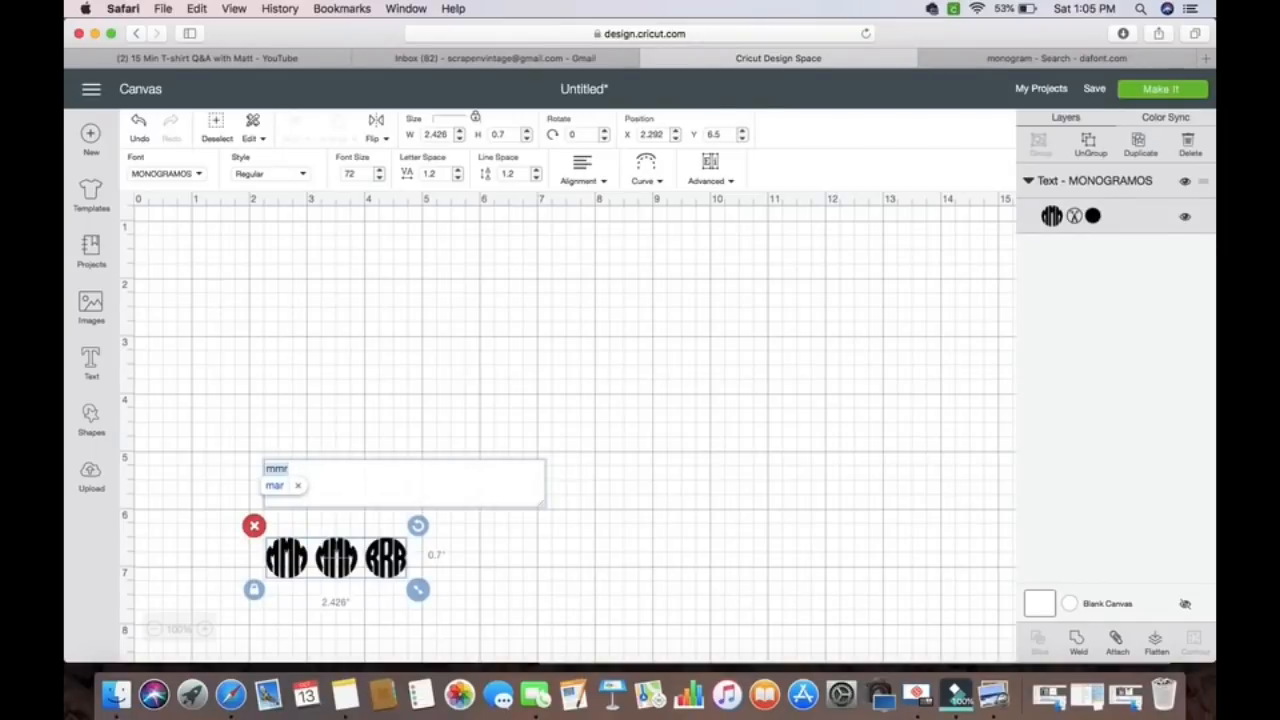
key(super+a)
text(mar)
click(578, 537)
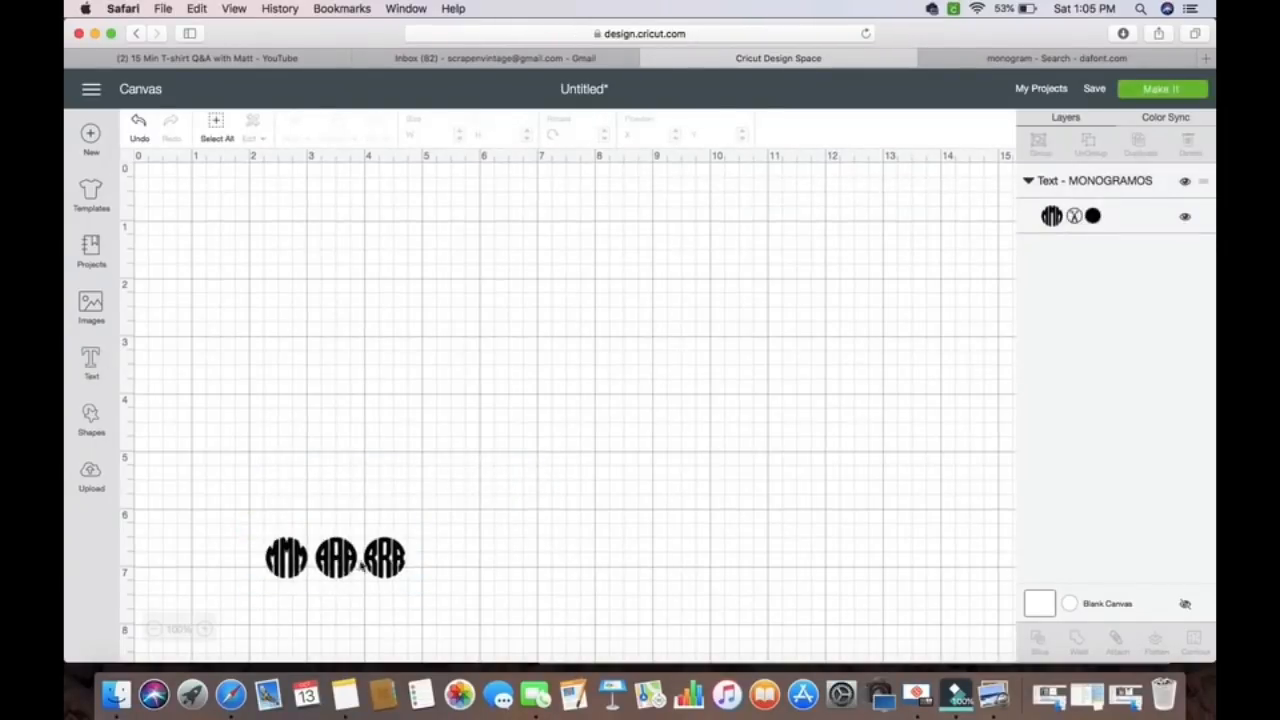
Move the text to the upper part of the canvas and replace its content with lowercase "mmr", rejecting the spelling suggestion
drag(350, 556, 372, 340)
double_click(375, 345)
key(BackSpace)
key(BackSpace)
key(BackSpace)
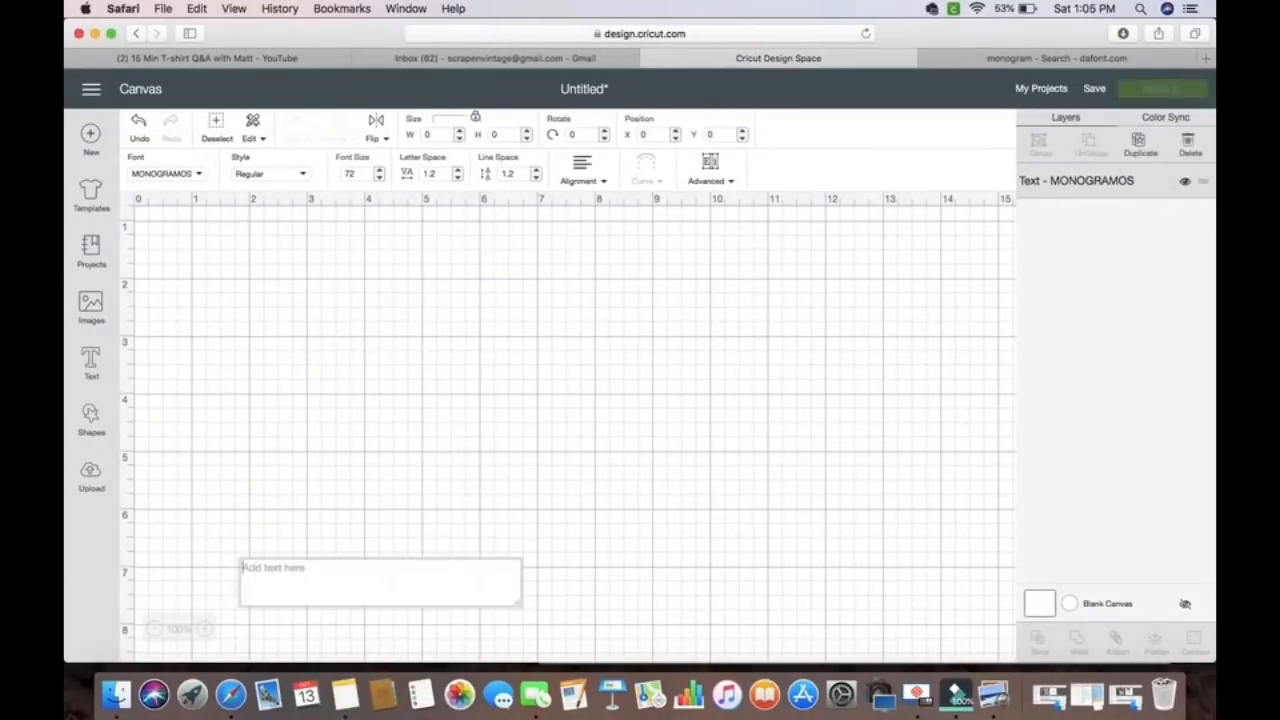
text(MM)
key(BackSpace)
key(BackSpace)
text(mm)
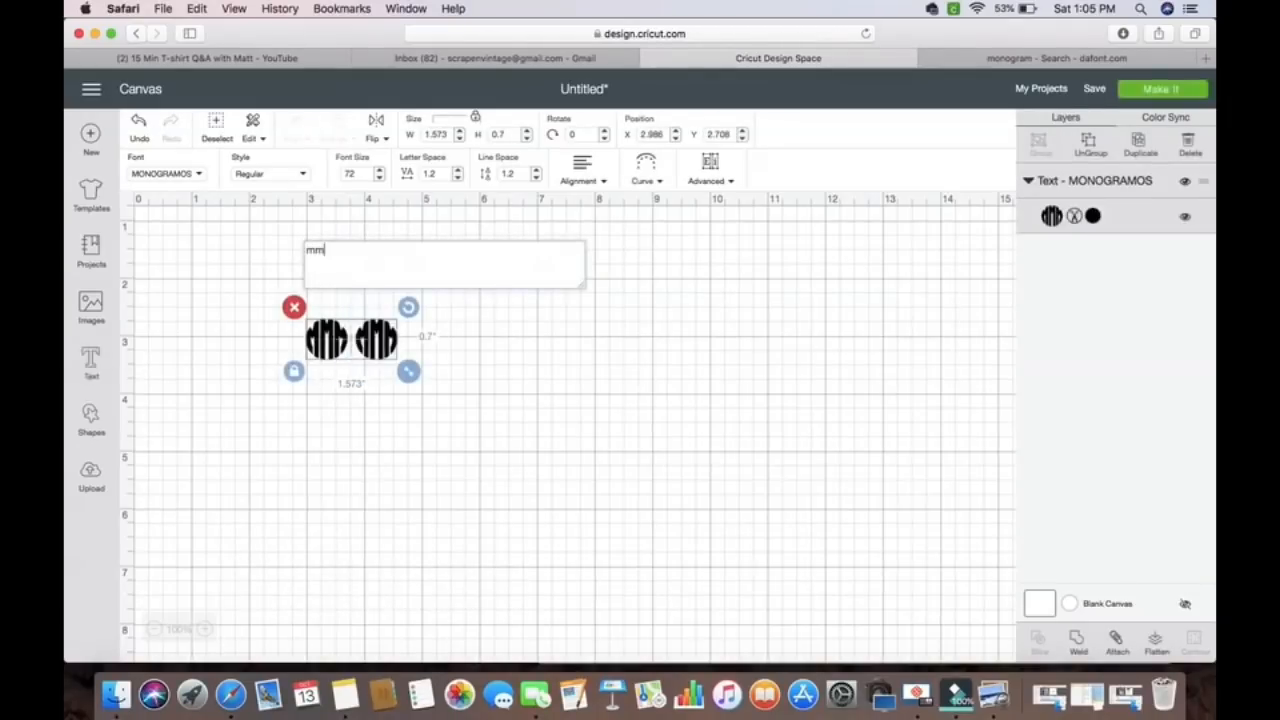
text(r)
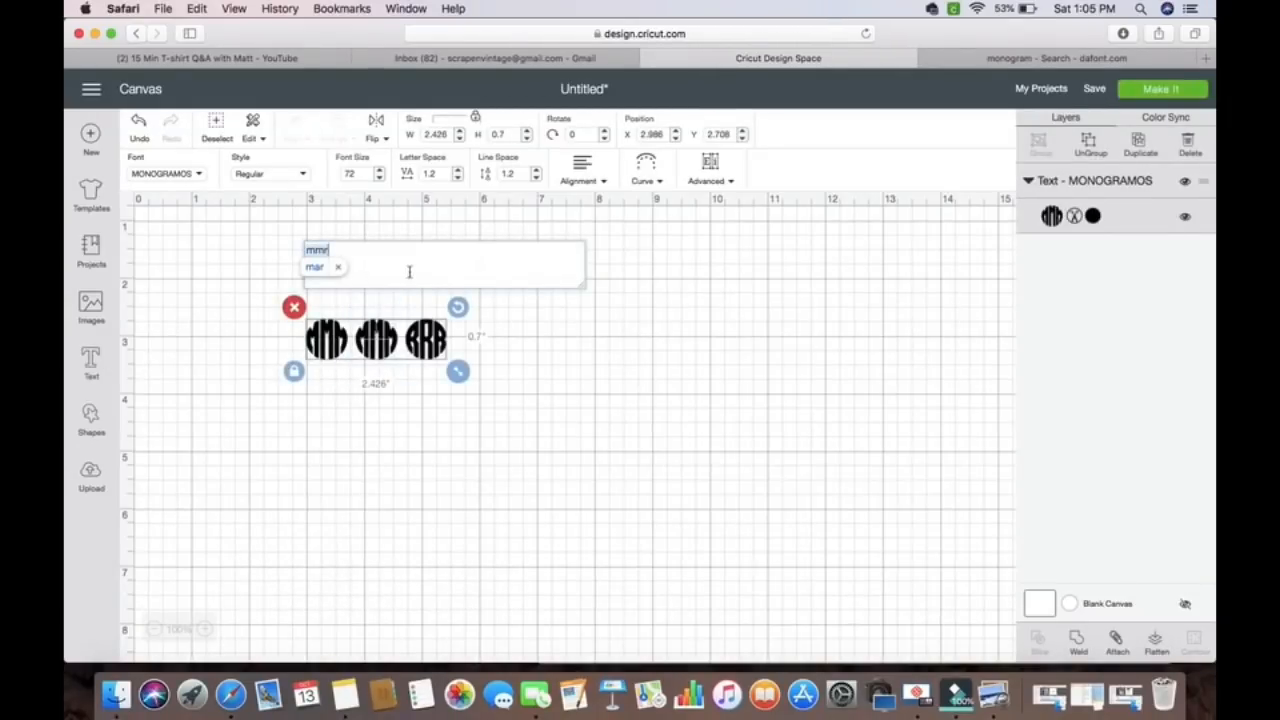
click(338, 267)
click(547, 367)
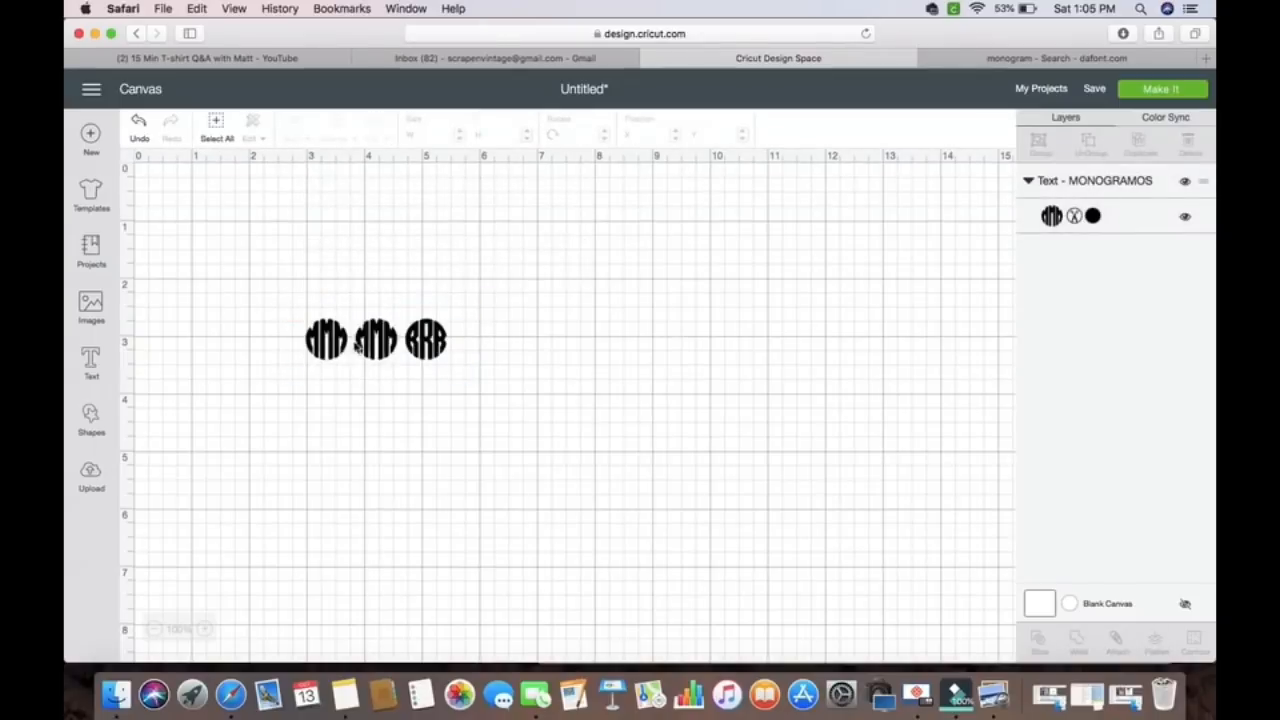
Enlarge the "mmr" text proportionally to about 6.75 inches wide
click(420, 352)
drag(460, 376, 708, 442)
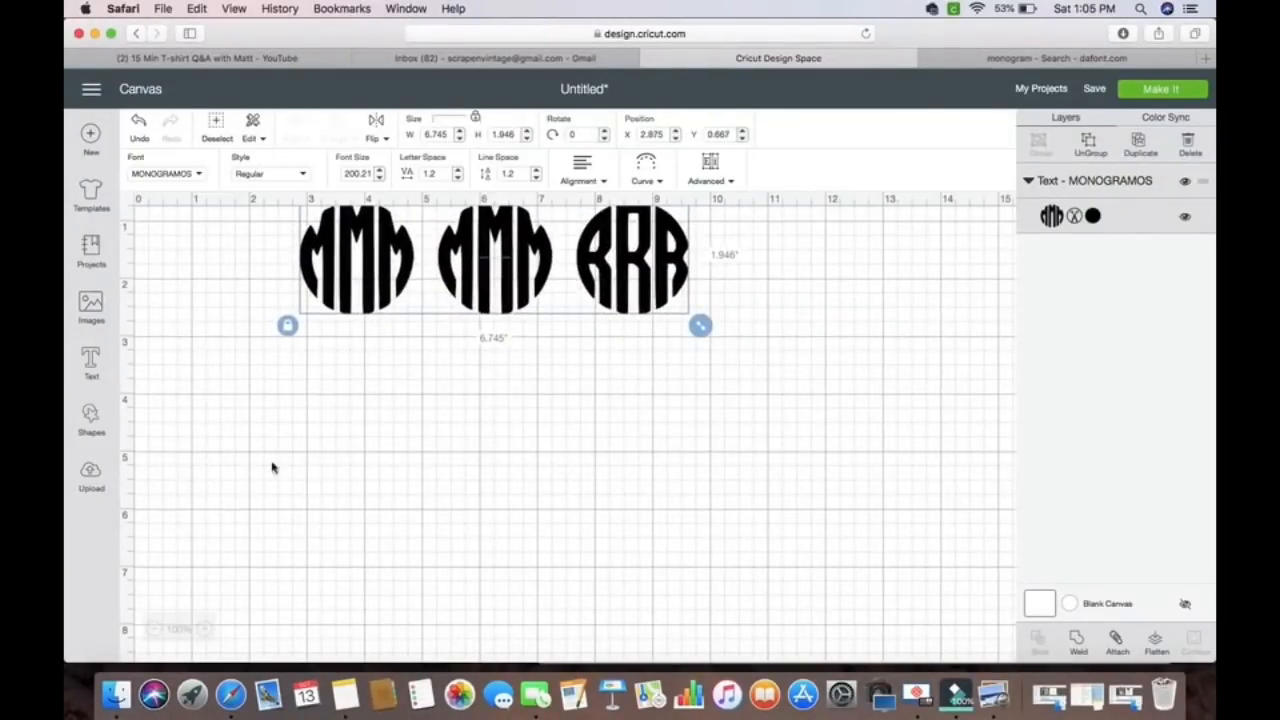
Add a second text with uppercase "MMR" to compare the letter style, and delete it
click(91, 365)
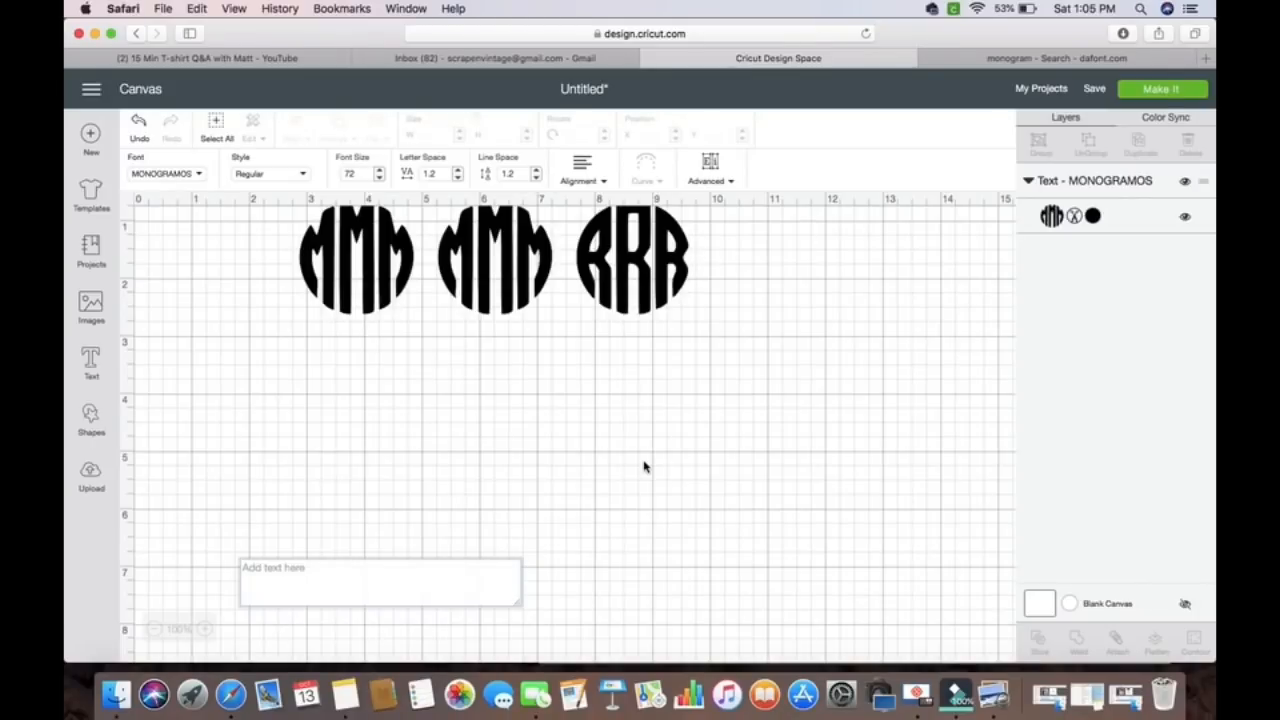
text(MMR)
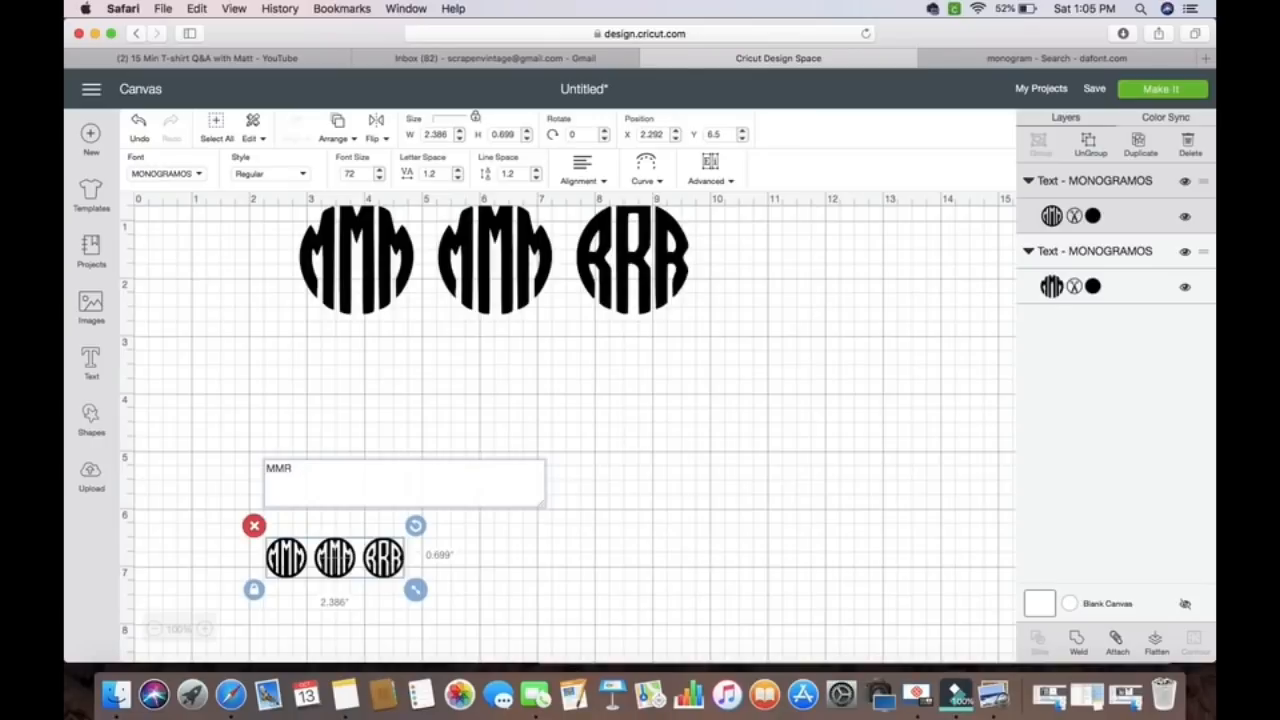
click(254, 526)
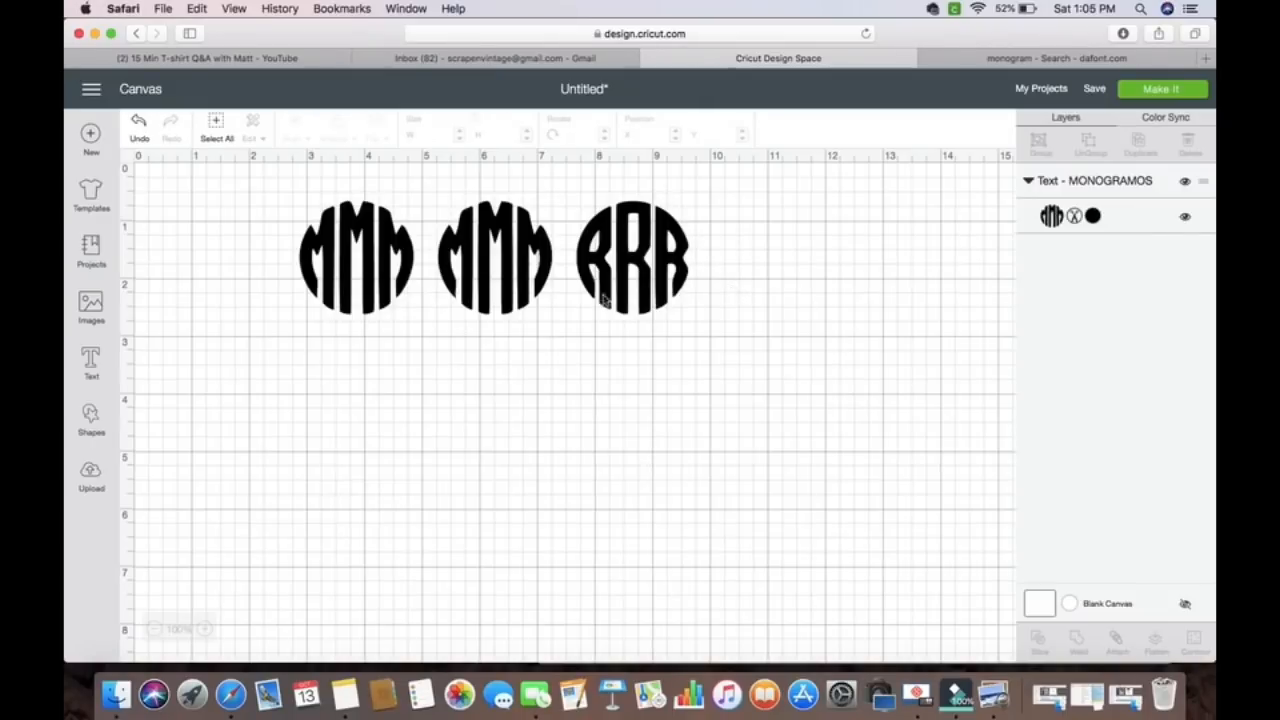
Move the enlarged text lower on the canvas and ungroup it to letters, checking that the first M selects separately
drag(367, 281, 392, 412)
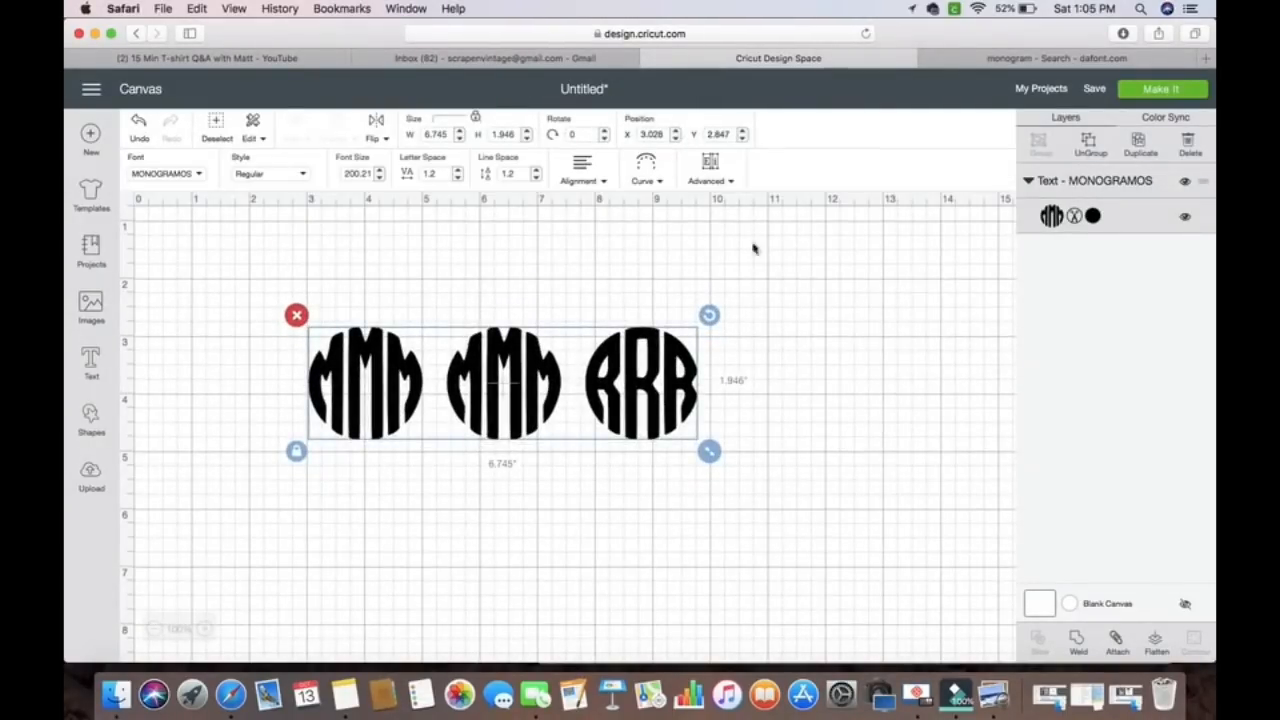
click(731, 183)
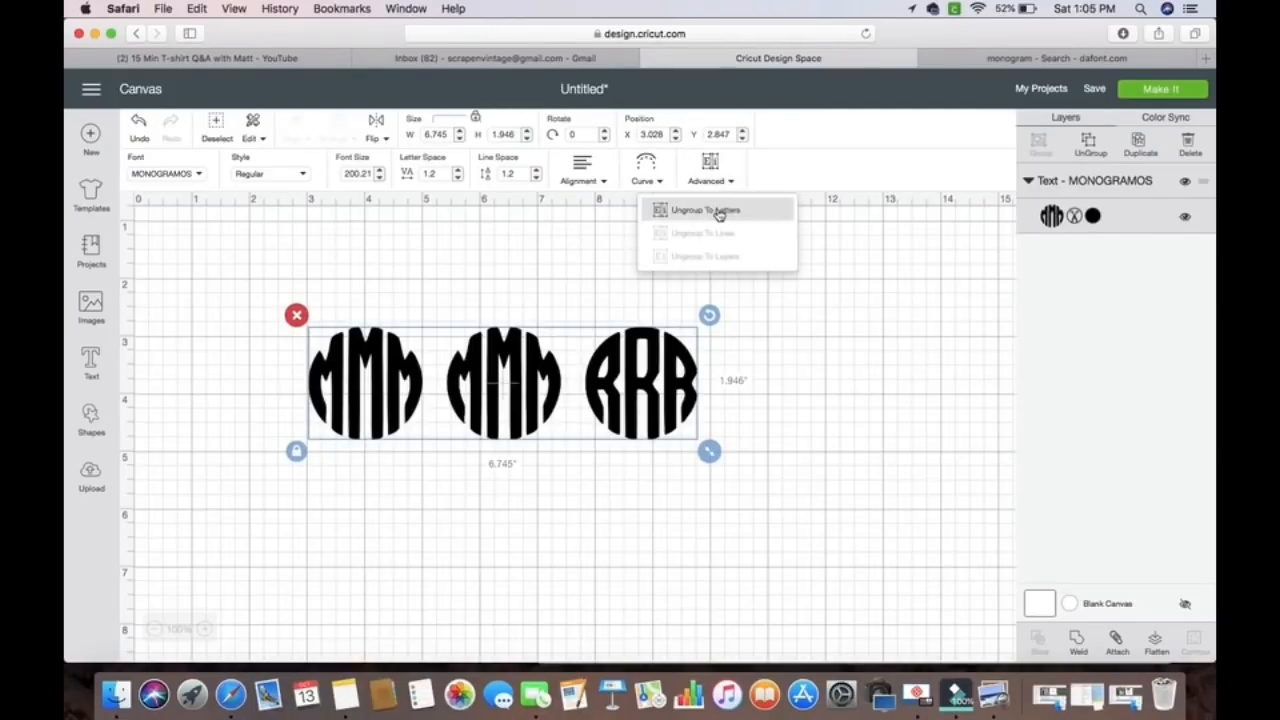
click(717, 211)
click(385, 396)
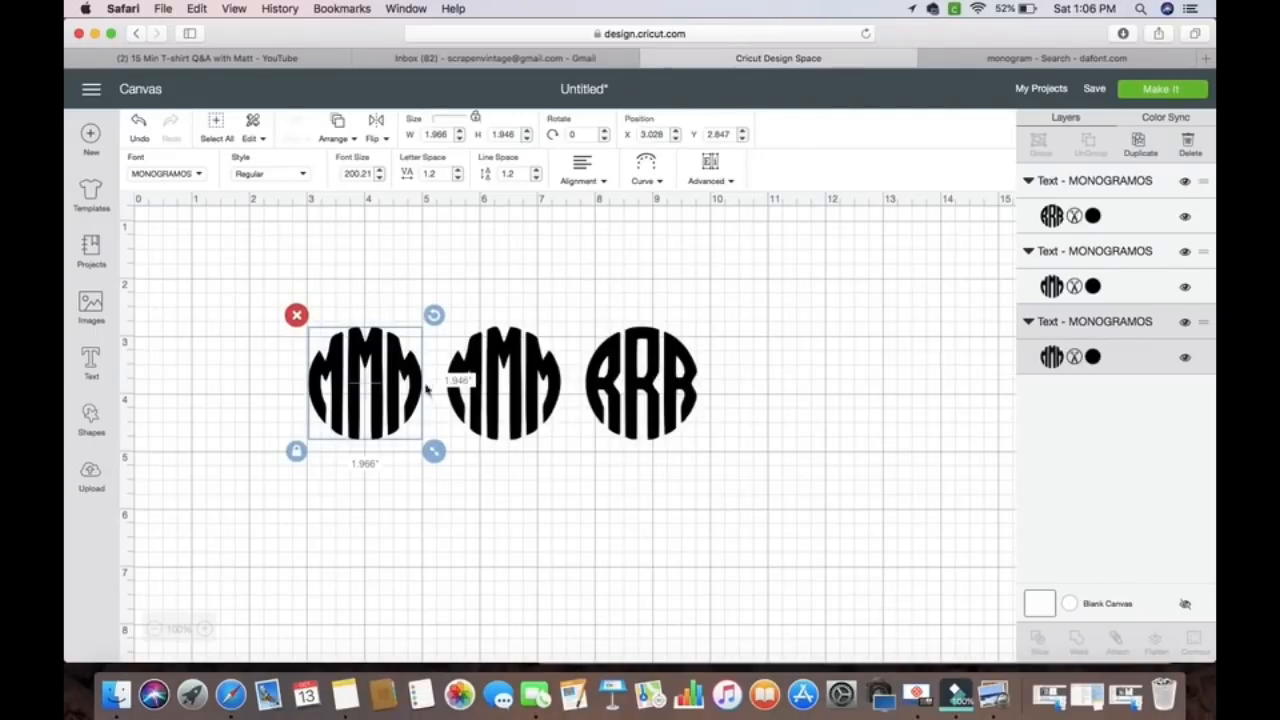
click(420, 511)
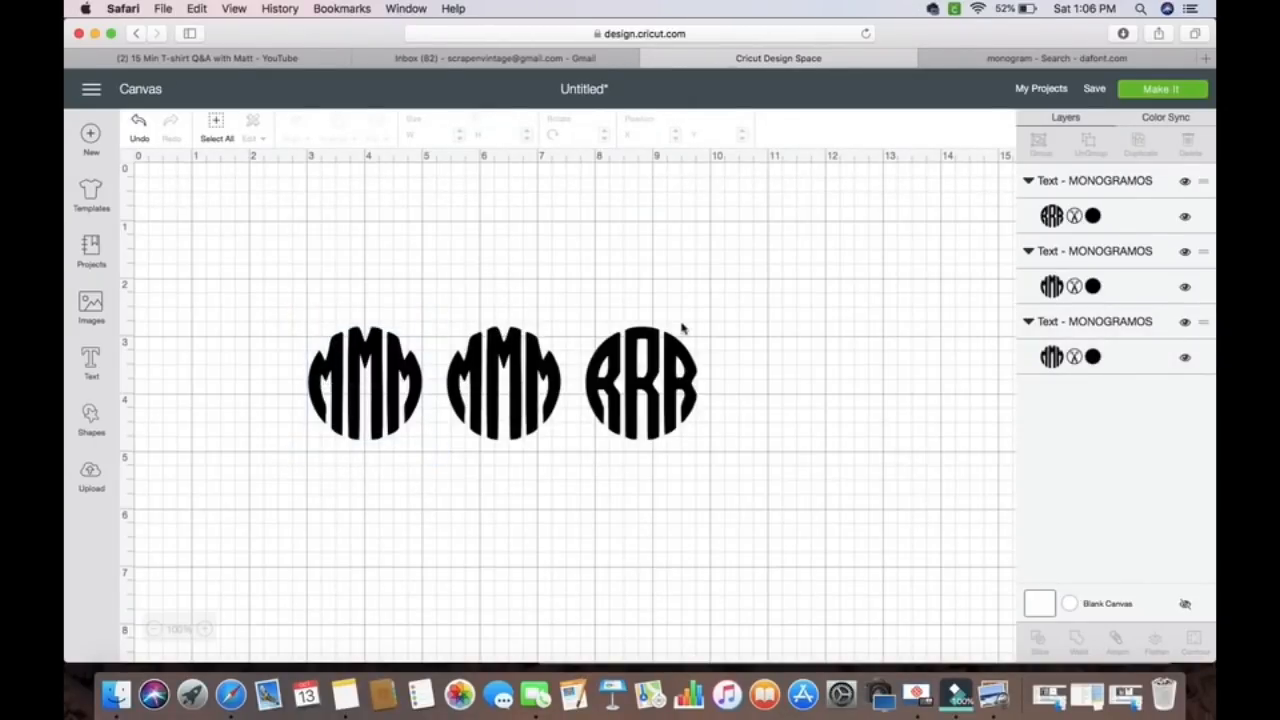
click(382, 388)
click(288, 545)
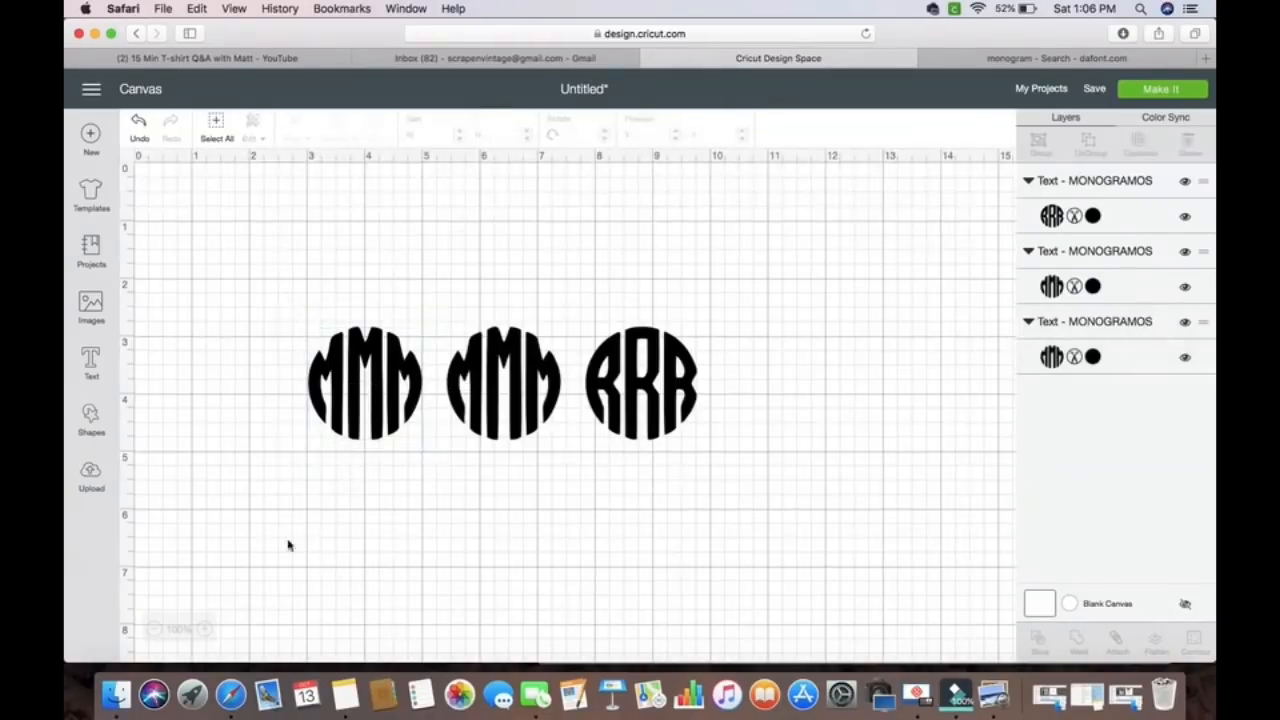
Insert a square, reshape it with unlocked proportions to about 1.43 by 2.89 inches, and place it over the first M's middle and right parts
click(91, 420)
click(153, 308)
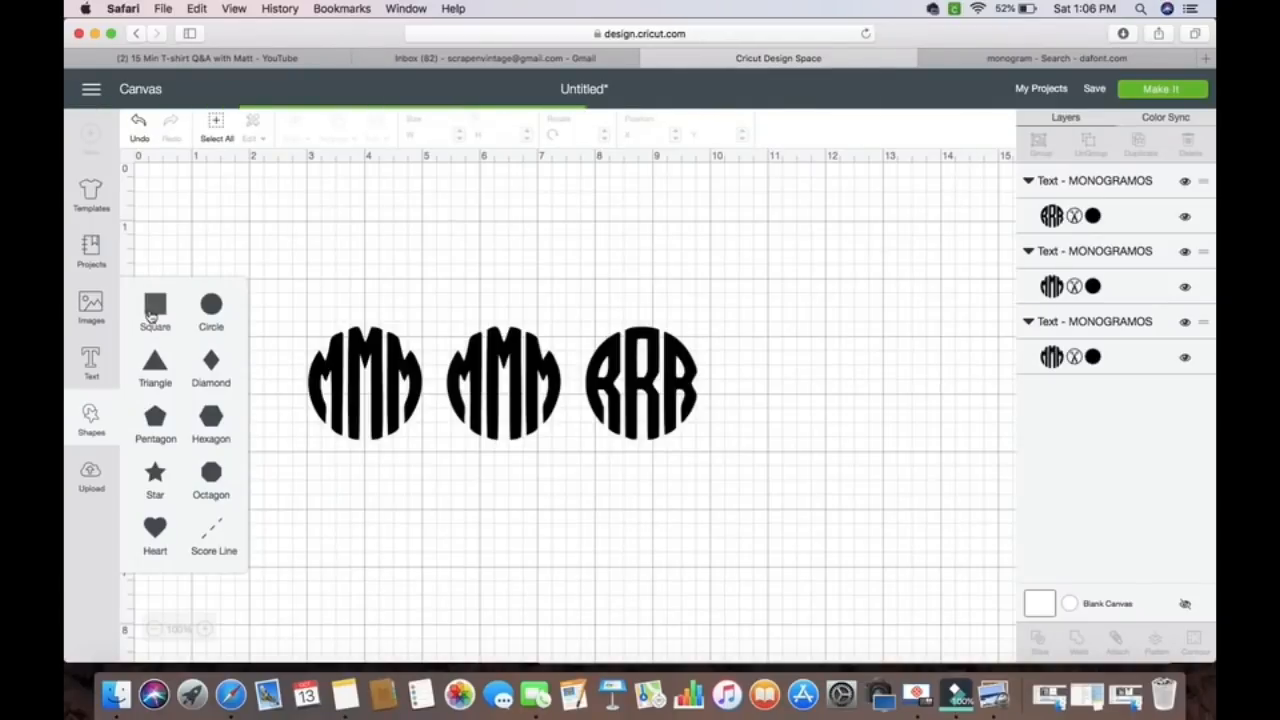
drag(327, 347, 447, 474)
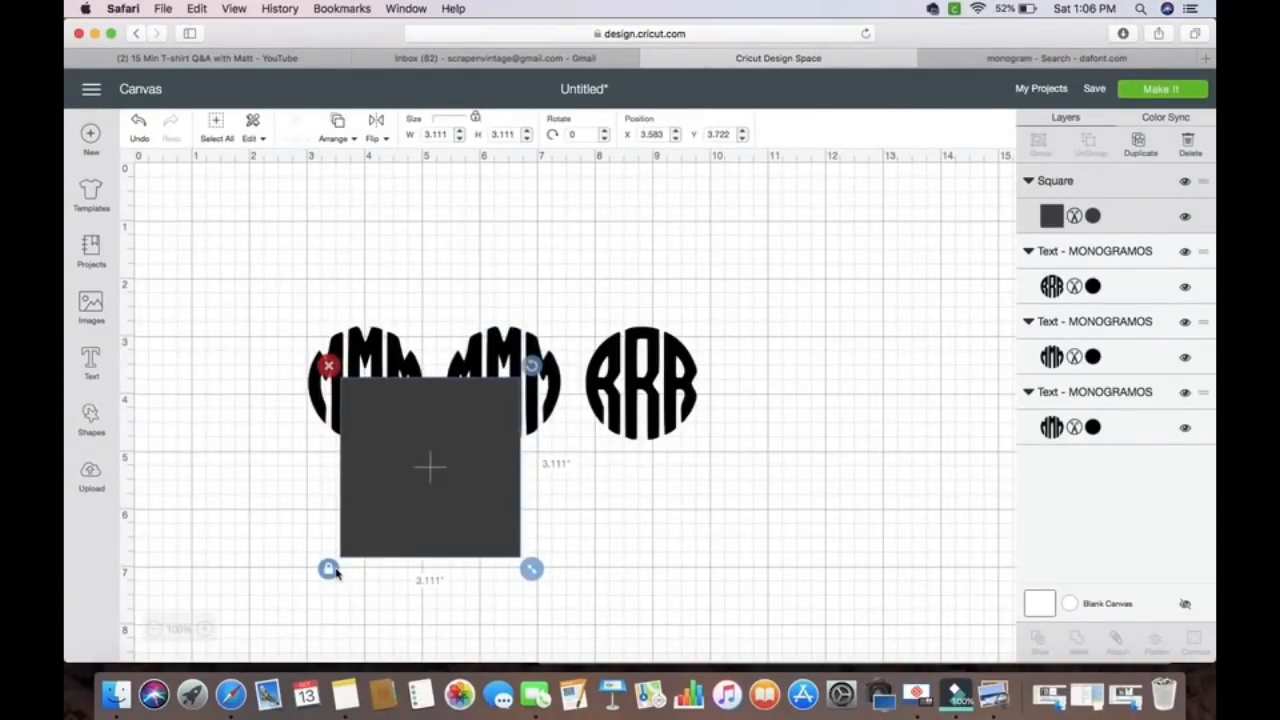
drag(531, 568, 435, 556)
drag(398, 511, 407, 445)
click(361, 543)
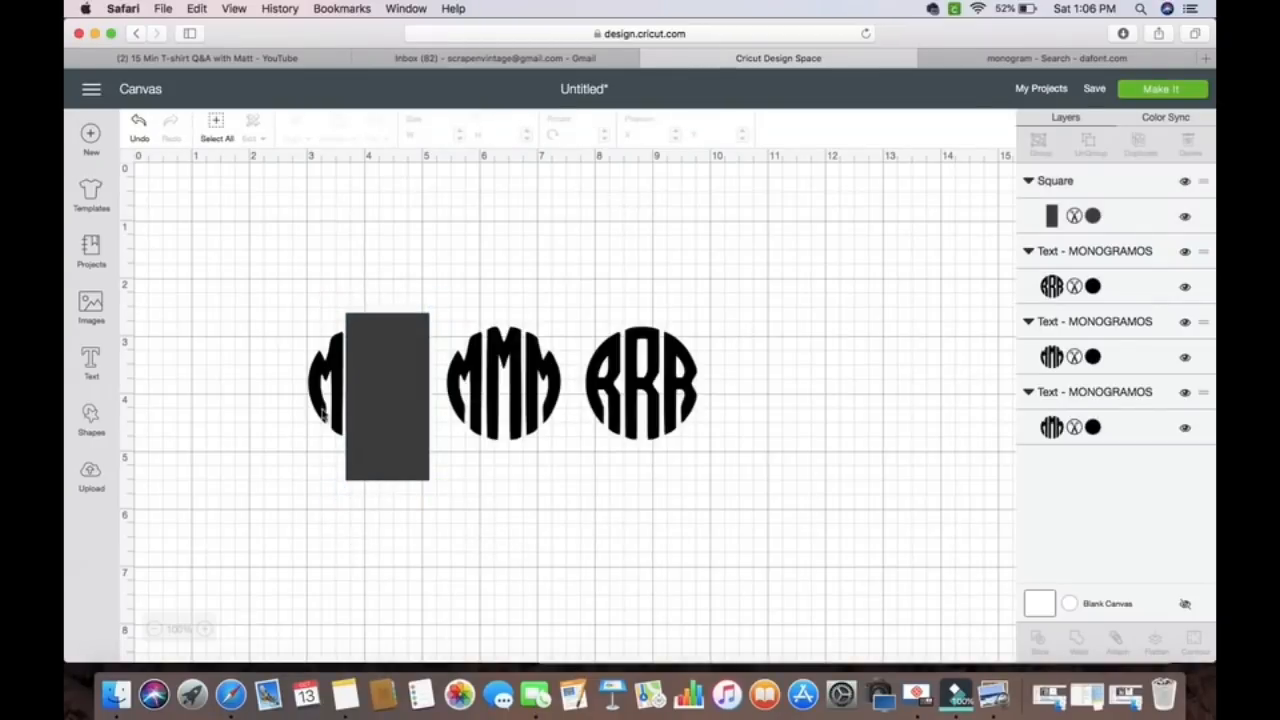
Duplicate the rectangle and place the copy to the right of the R monogram
click(407, 431)
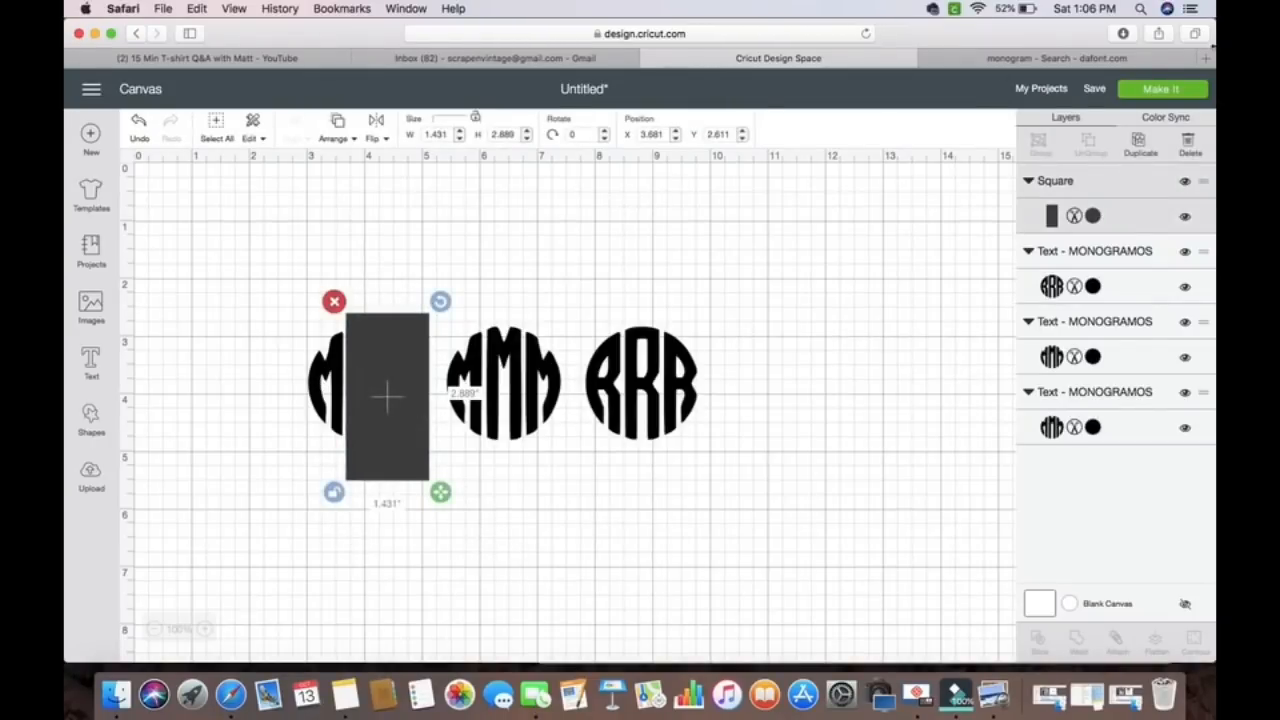
click(1142, 148)
drag(418, 440, 783, 362)
Slice the first M monogram with the rectangle that overlaps it
drag(288, 279, 440, 506)
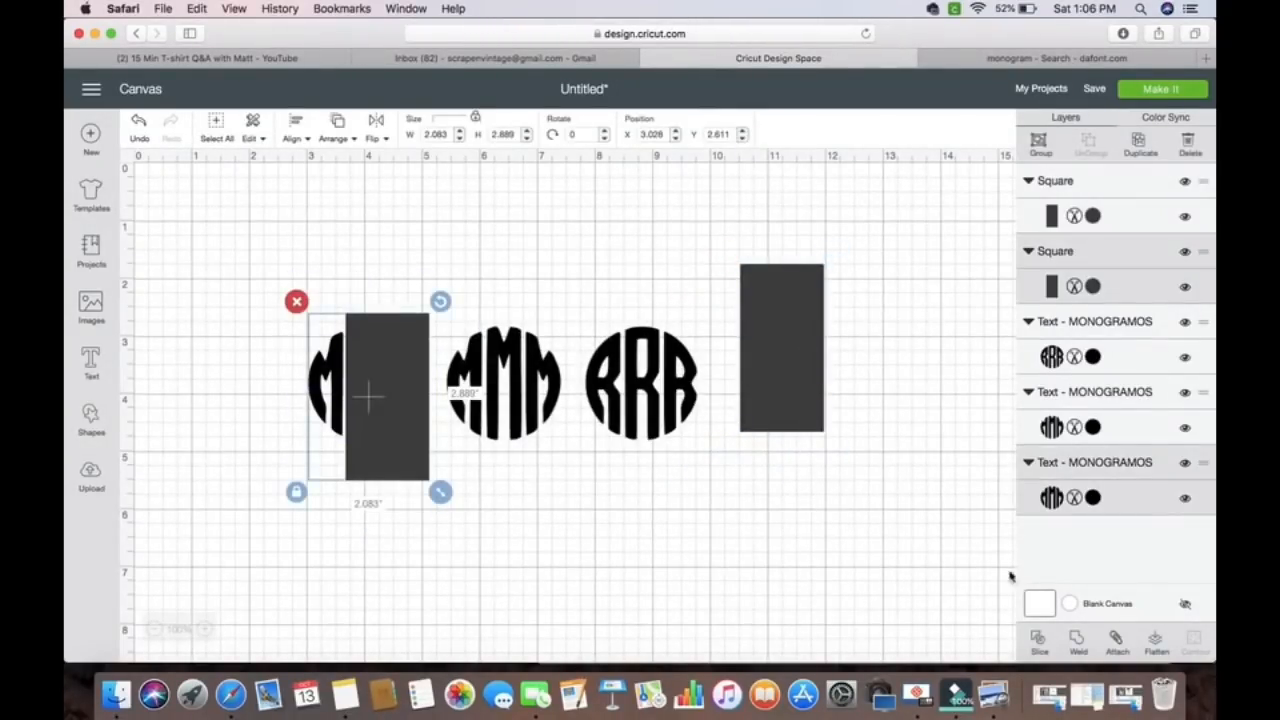
click(1038, 642)
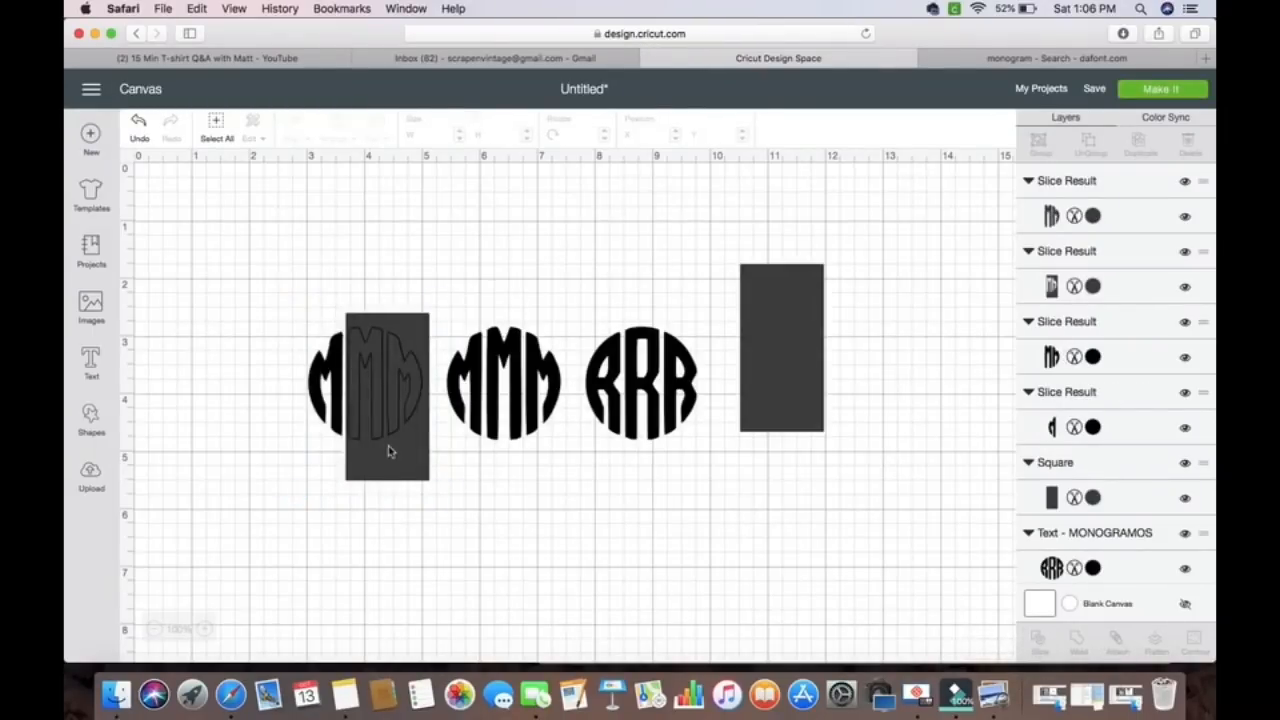
drag(322, 384, 236, 352)
drag(318, 285, 437, 517)
key(Delete)
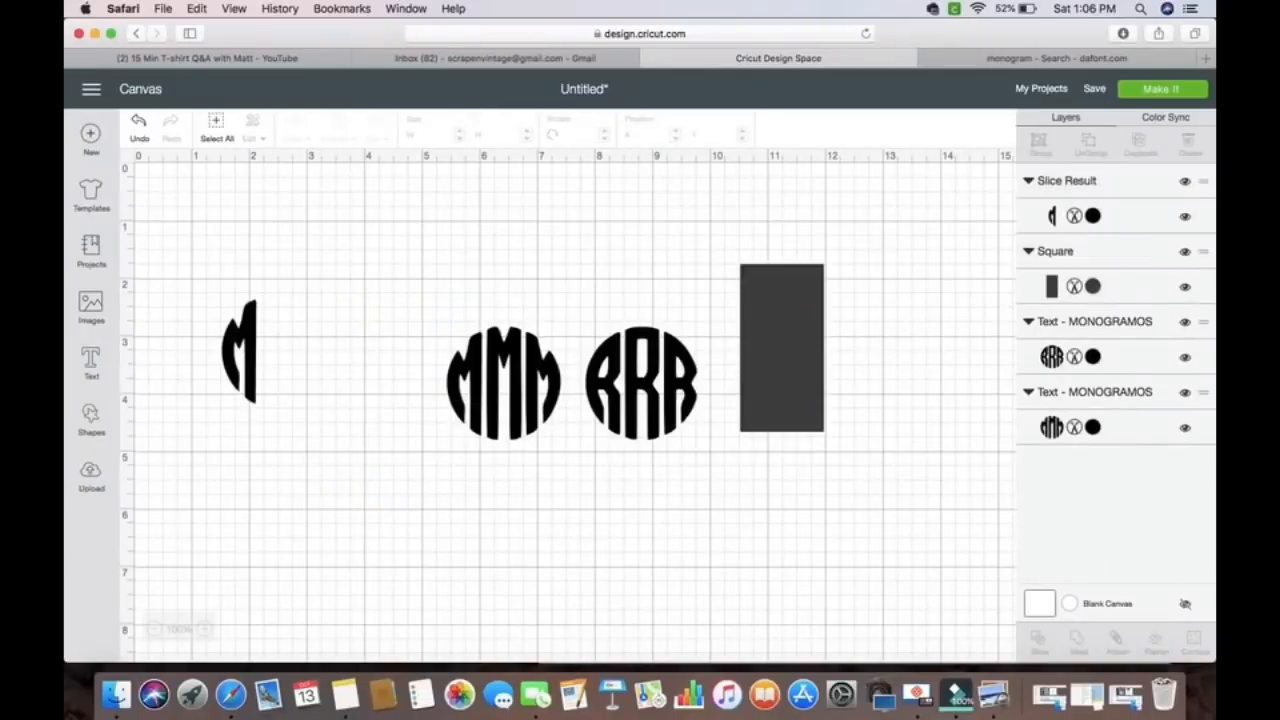
click(263, 373)
drag(263, 373, 397, 403)
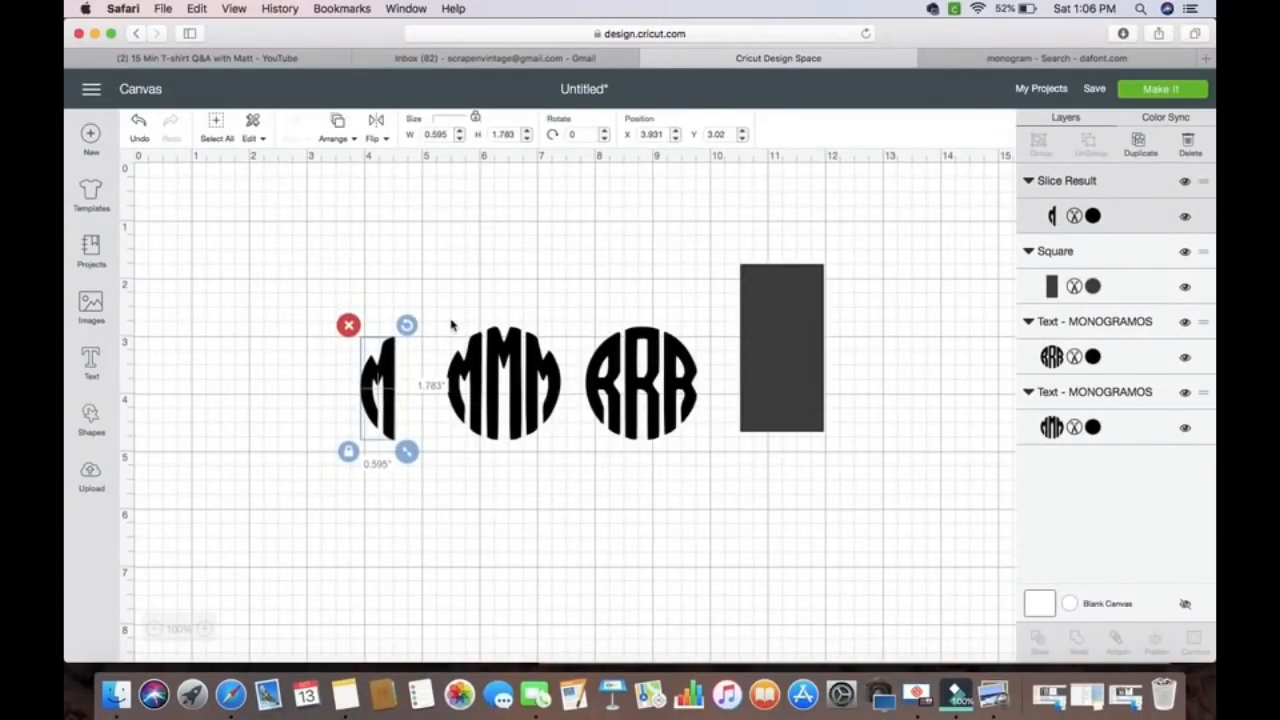
click(139, 128)
click(139, 128)
click(139, 130)
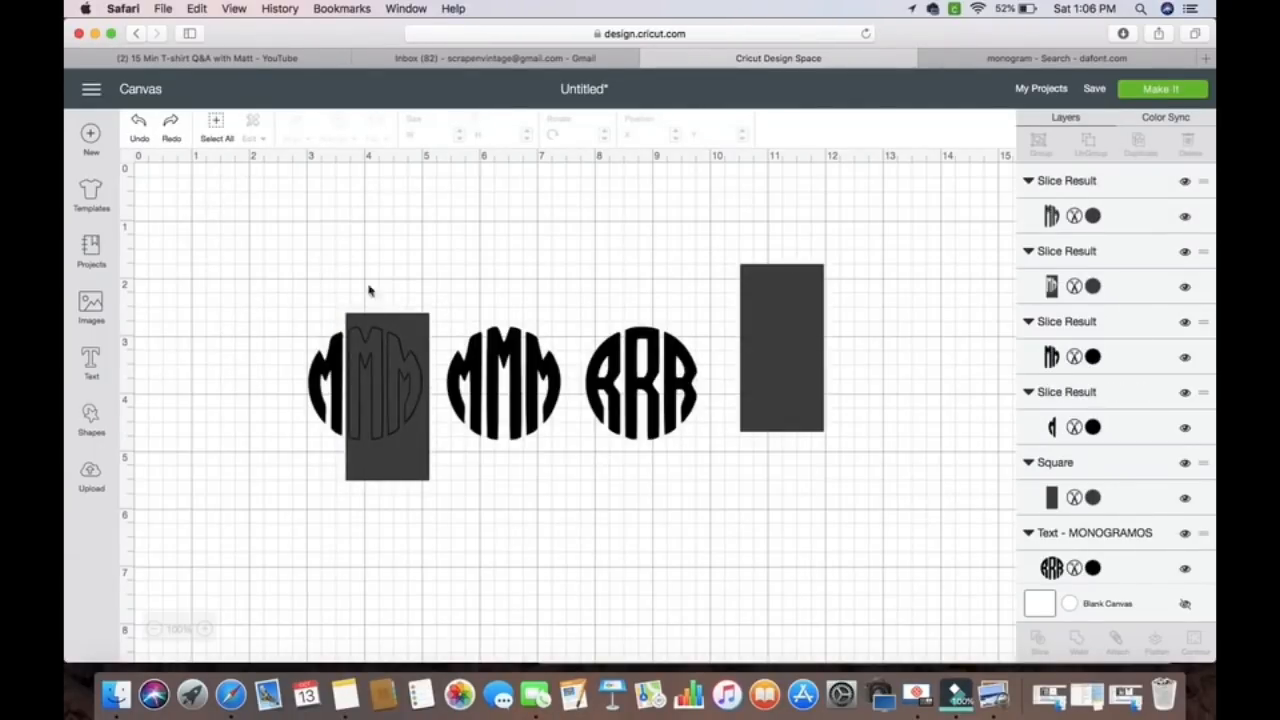
Delete the first M monogram's cut-away slice pieces and place a duplicate of the remaining rectangle over the second M monogram's left part
drag(364, 266, 432, 524)
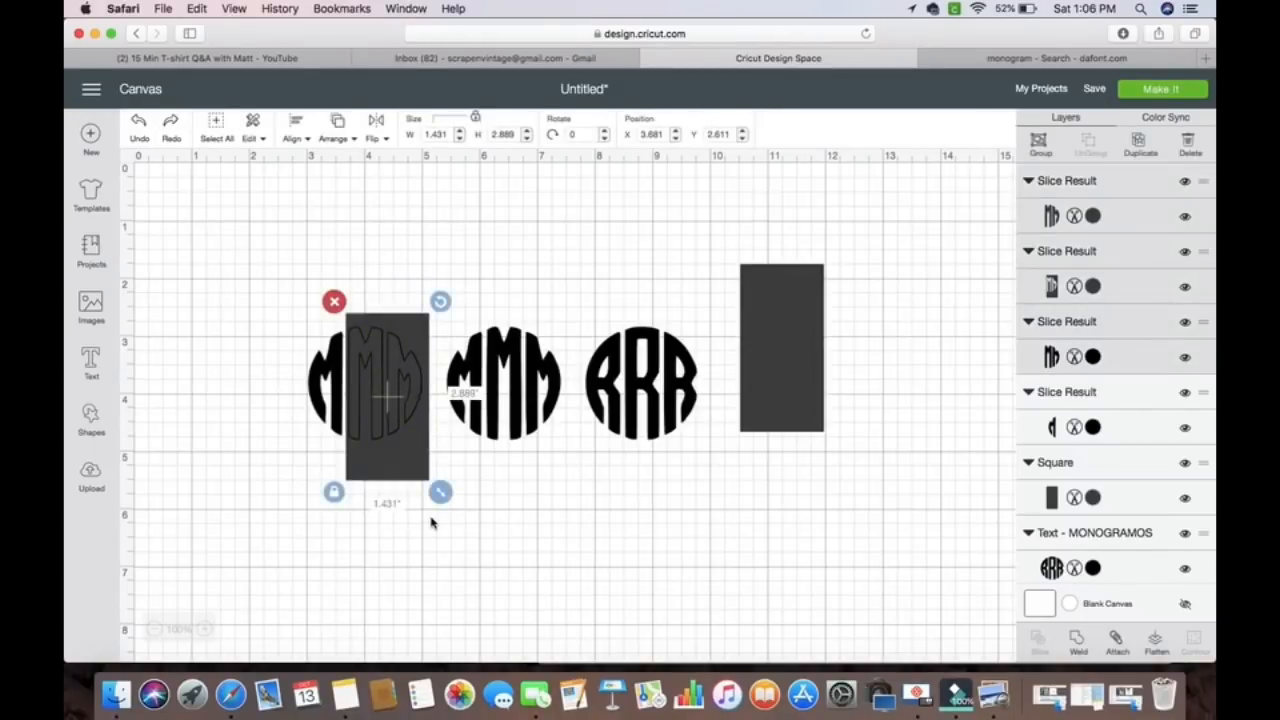
key(Delete)
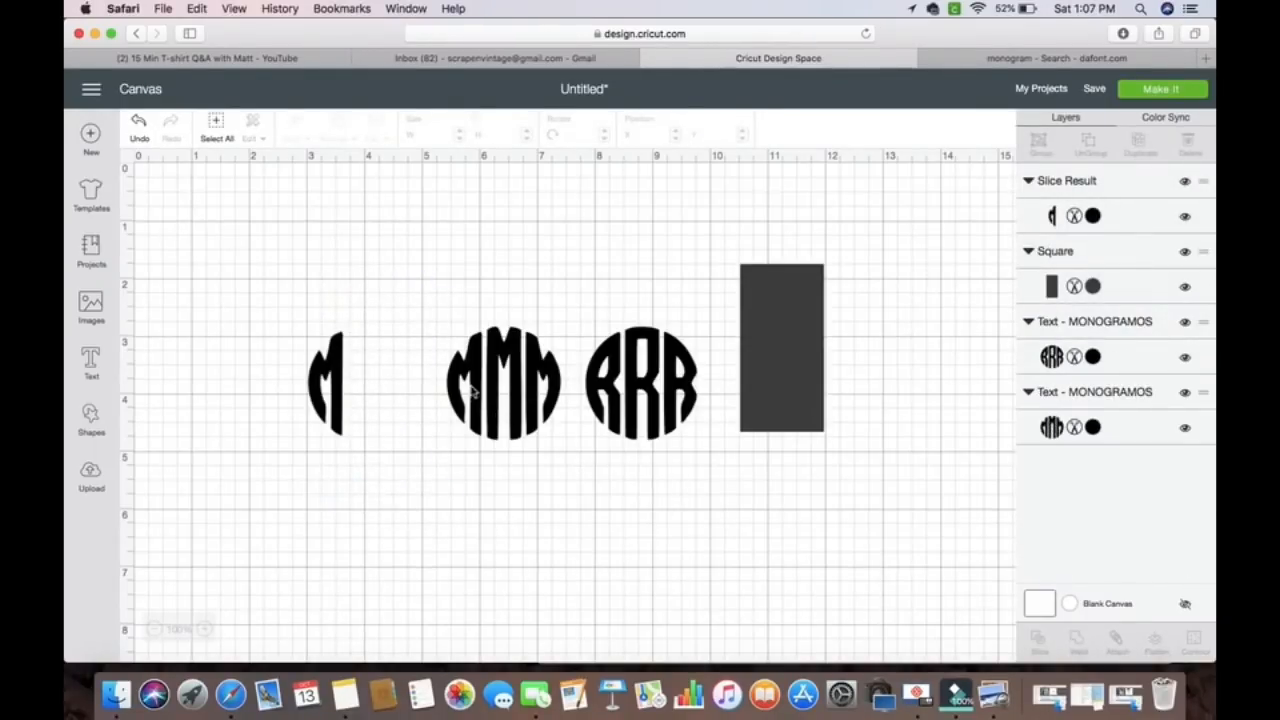
click(757, 368)
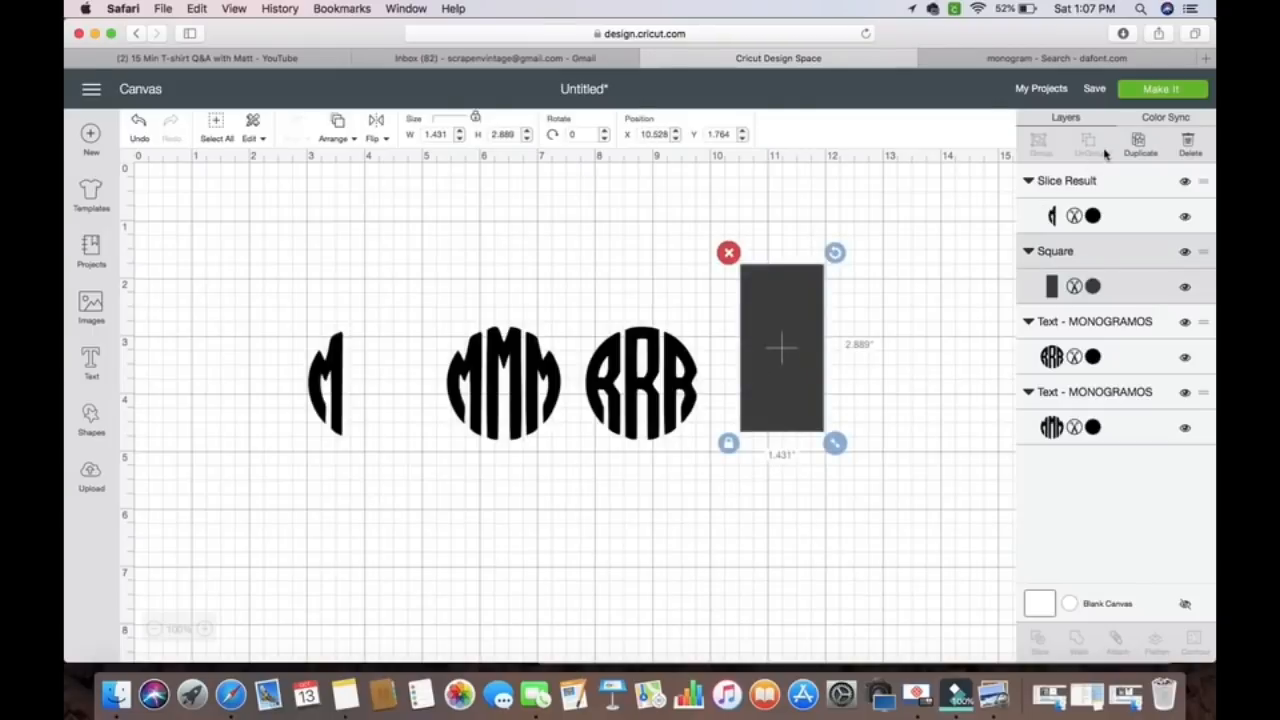
click(1138, 145)
drag(808, 403, 434, 410)
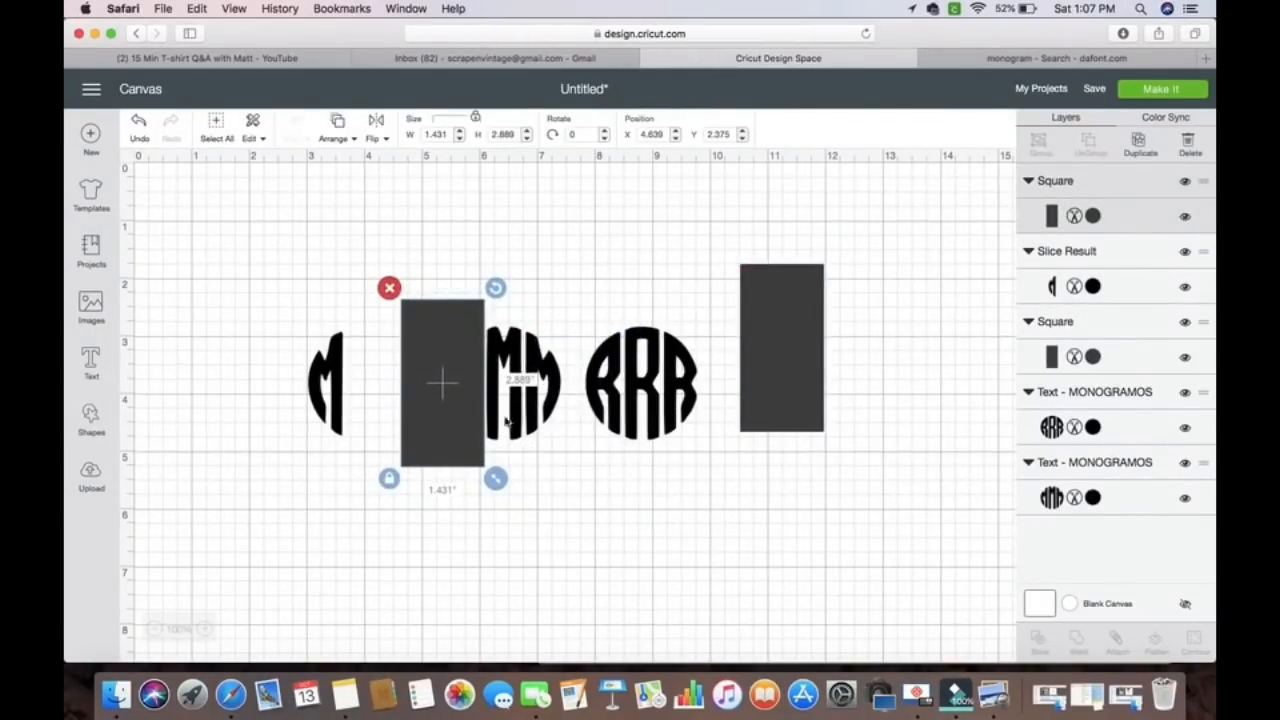
Slice the second M monogram with the overlapping rectangle and delete the cut-away pieces on its left part
drag(406, 223, 556, 522)
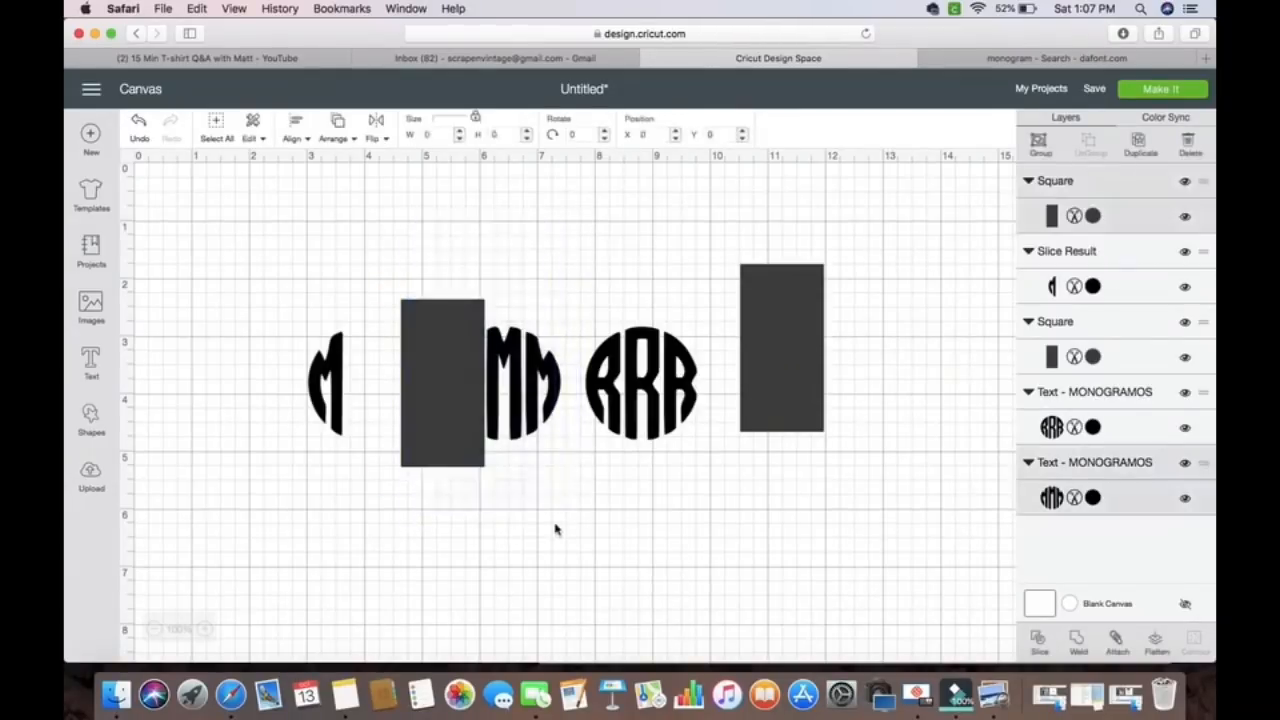
click(1040, 648)
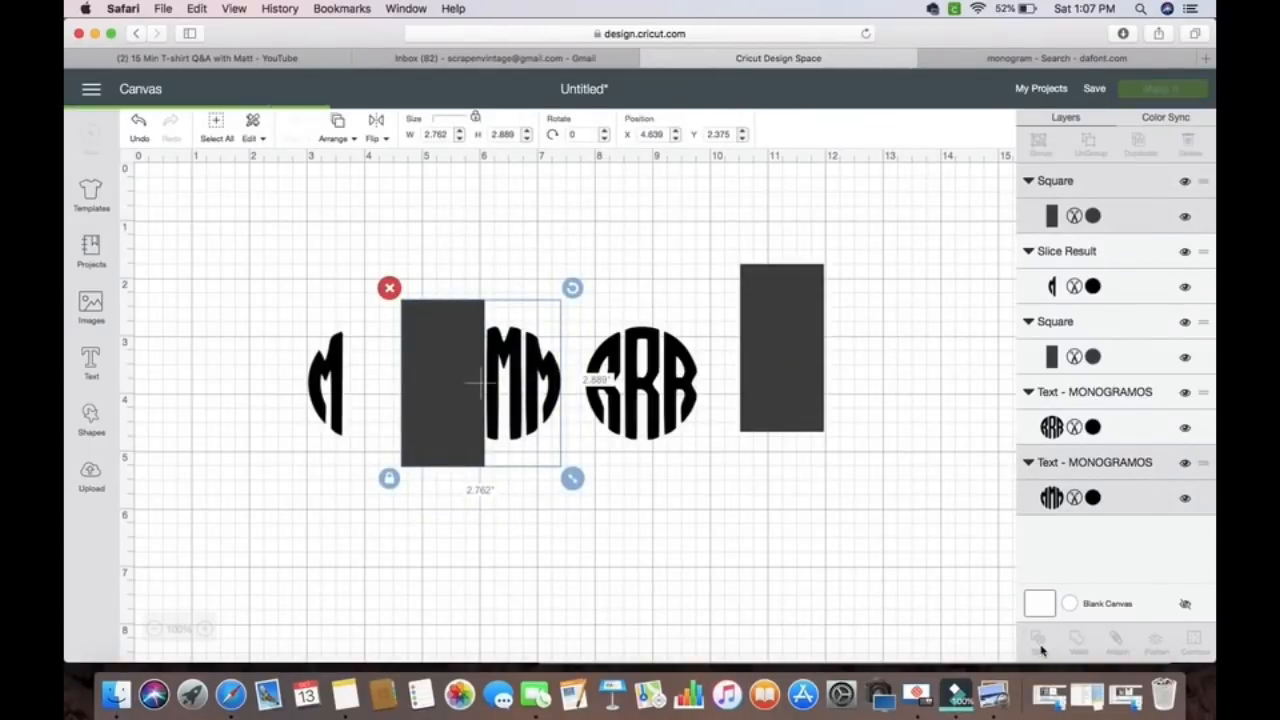
drag(389, 257, 480, 565)
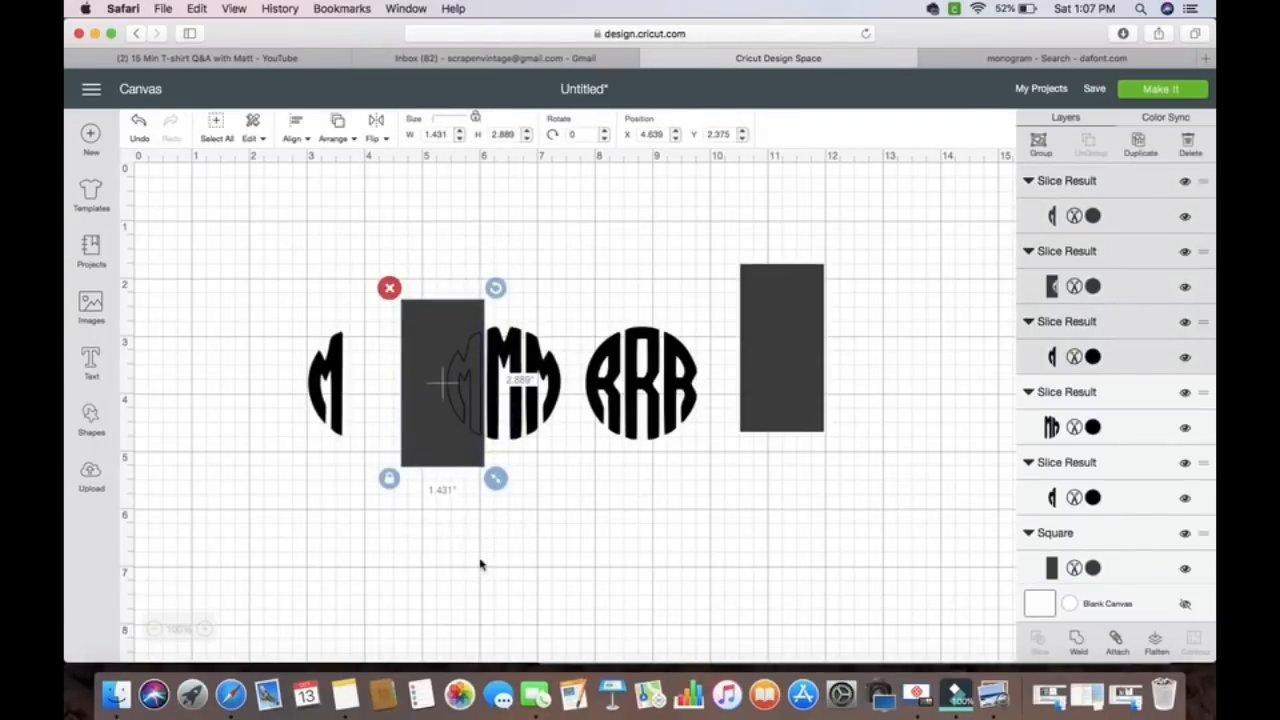
key(Delete)
Duplicate the rectangle, place the copy over the second M monogram's right part, and narrow it to about 0.99 by 2.86 inches
click(760, 356)
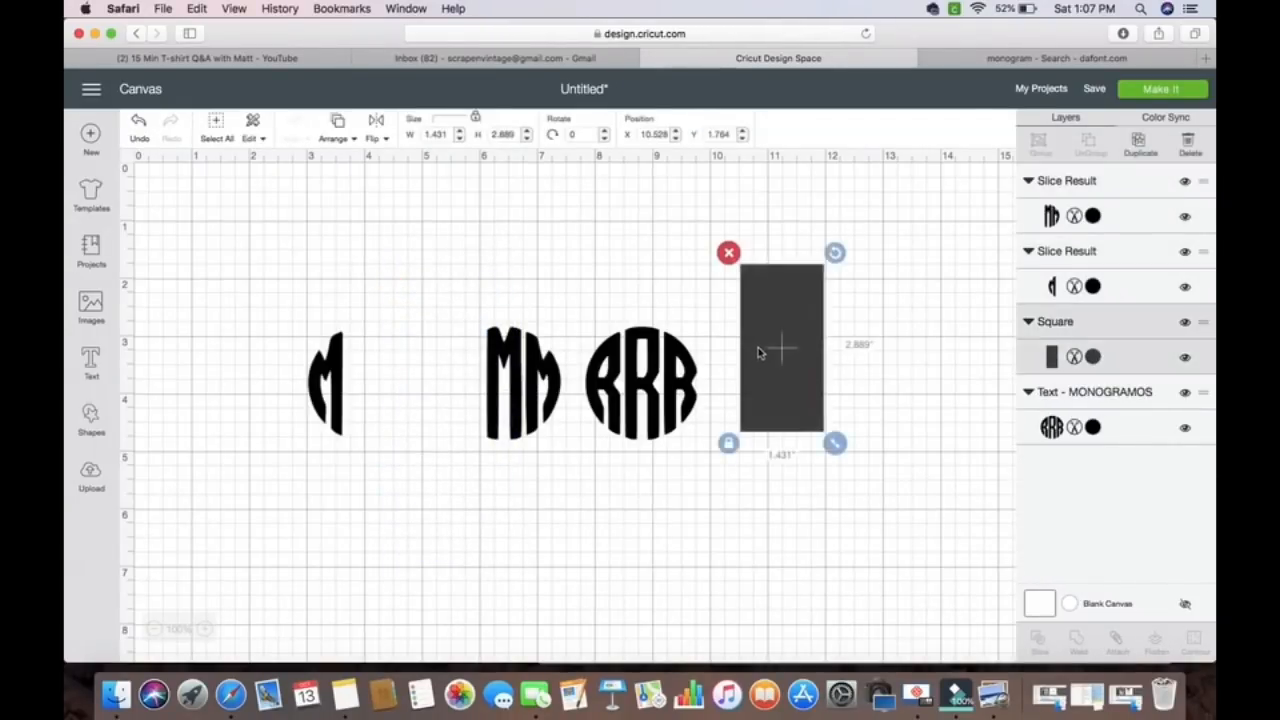
click(1140, 144)
drag(797, 368, 560, 378)
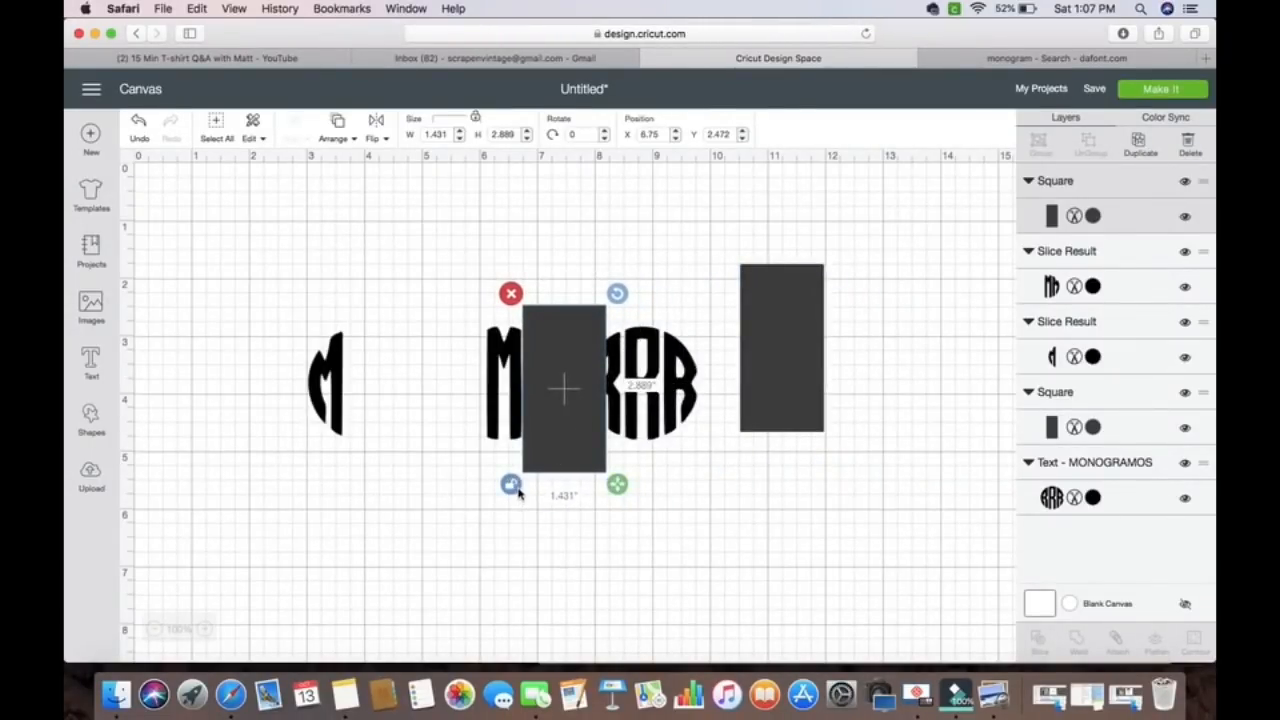
drag(617, 484, 592, 483)
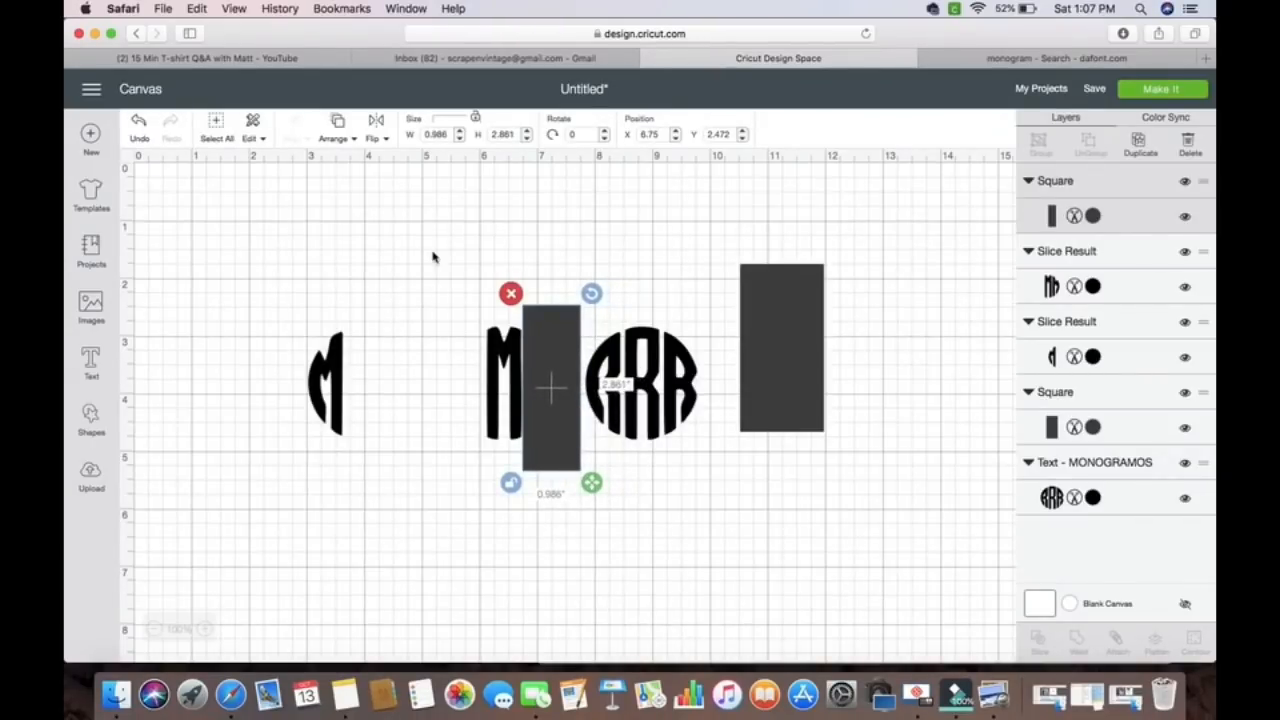
Slice the second M monogram with the narrowed rectangle and delete the pieces cut from its right part
drag(440, 246, 586, 503)
click(1039, 640)
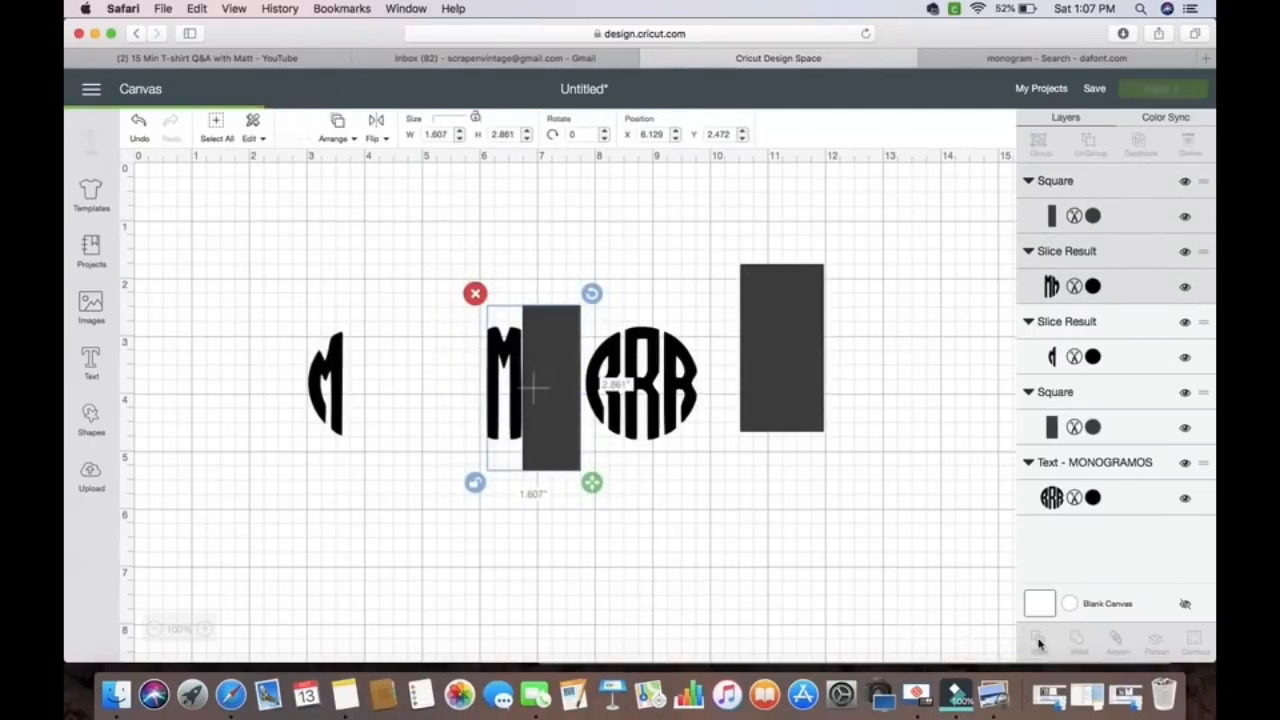
drag(528, 272, 570, 508)
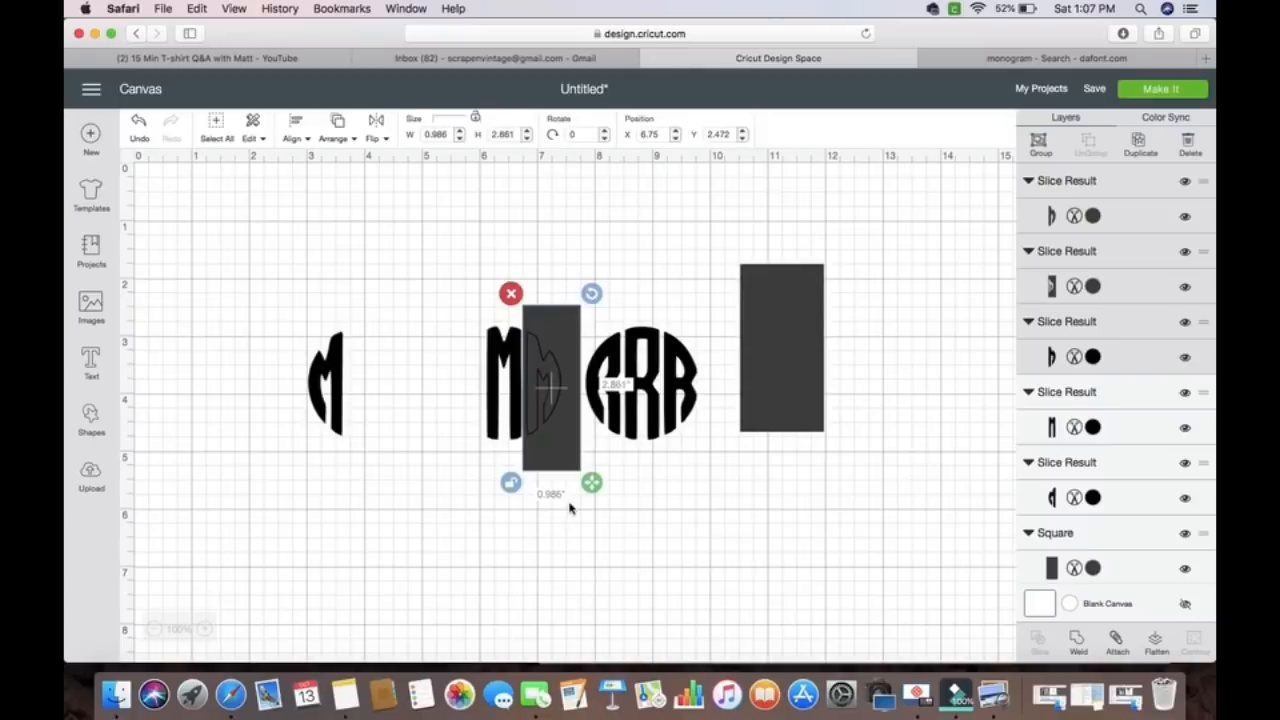
key(Delete)
Slice the R monogram with the last rectangle placed over its left and middle parts, and delete the cut-away pieces
drag(790, 334, 610, 369)
drag(620, 242, 700, 514)
click(1040, 643)
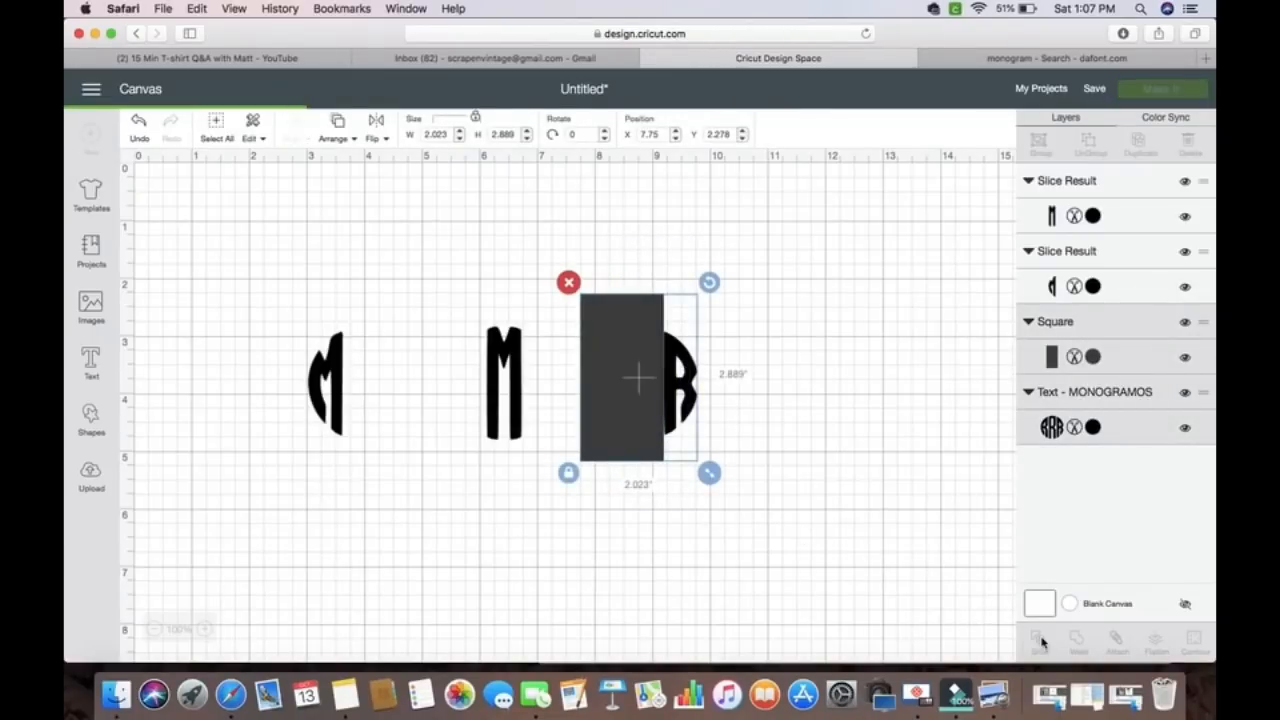
drag(580, 278, 643, 518)
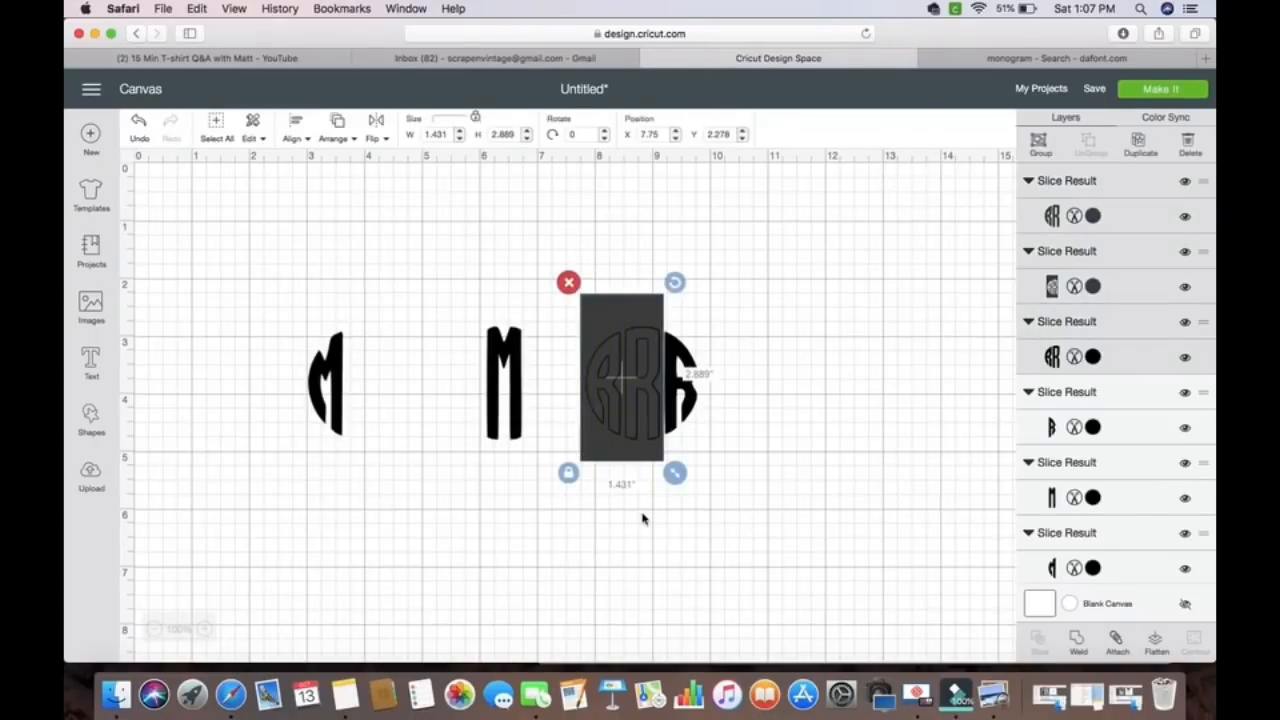
key(BackSpace)
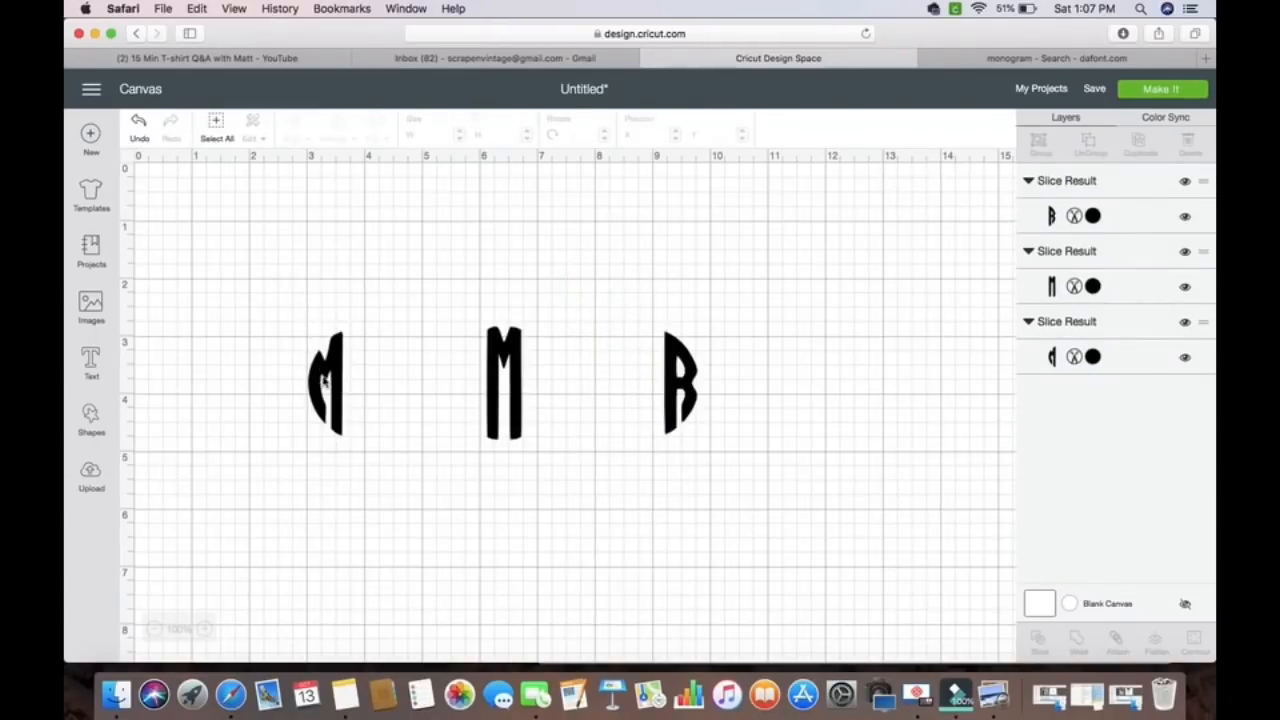
Move the left M and the right R pieces up to the middle M so the three letters form a circle
click(333, 385)
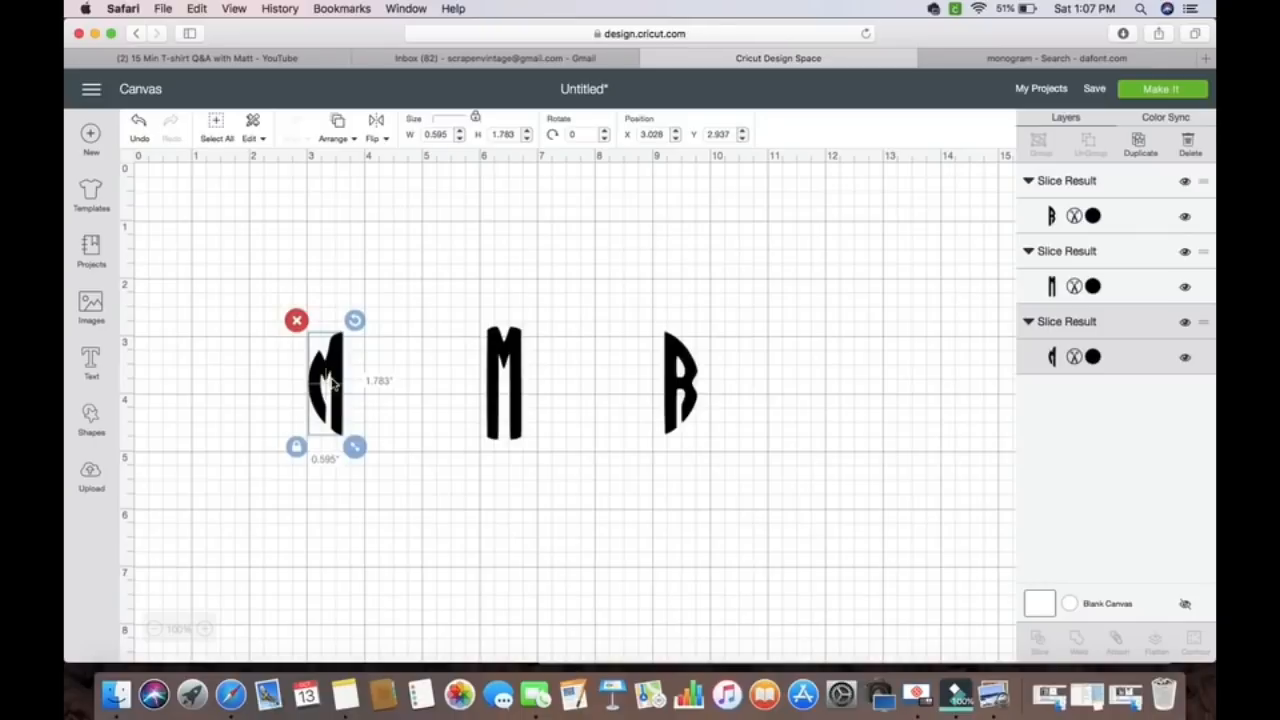
drag(333, 385, 465, 385)
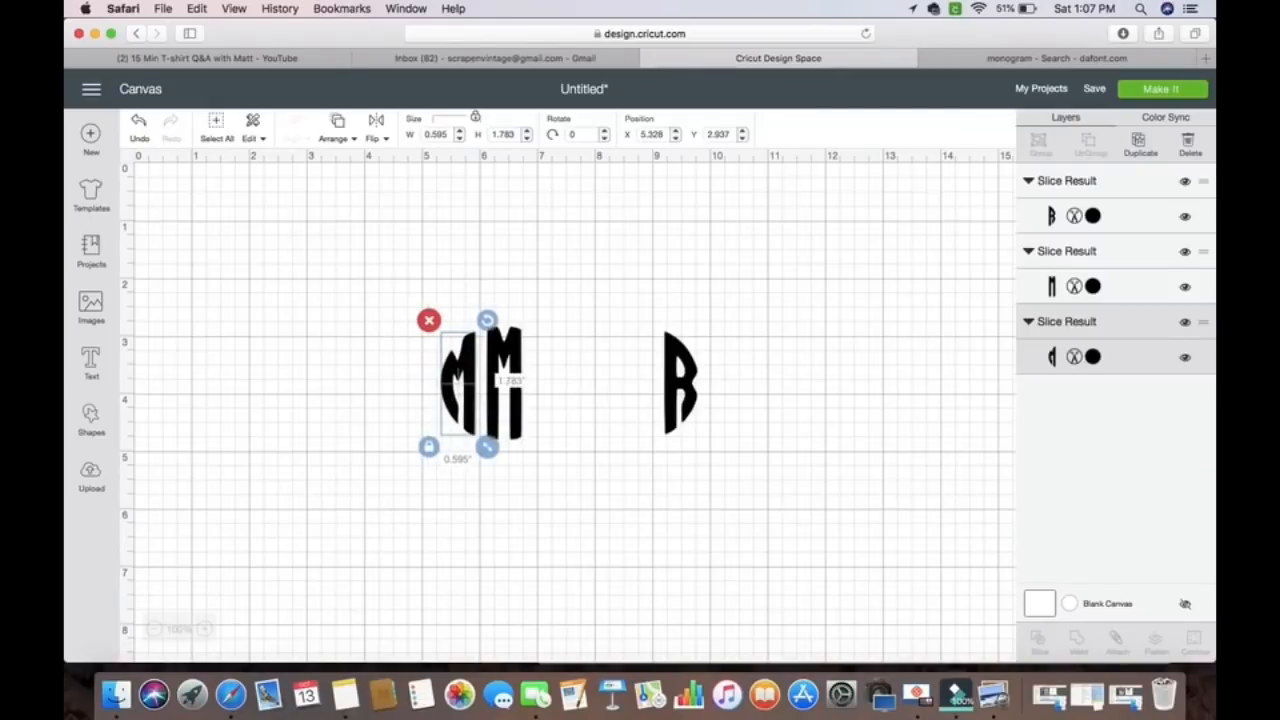
key(Right)
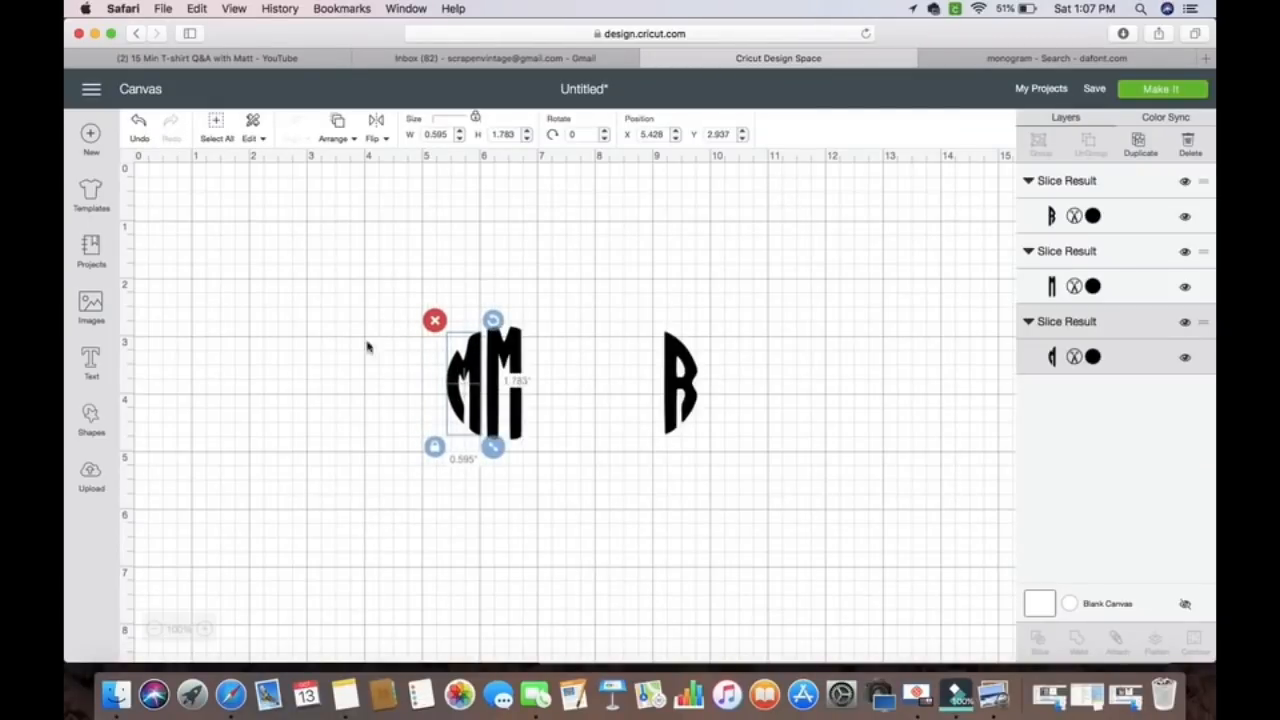
click(679, 380)
drag(679, 380, 542, 380)
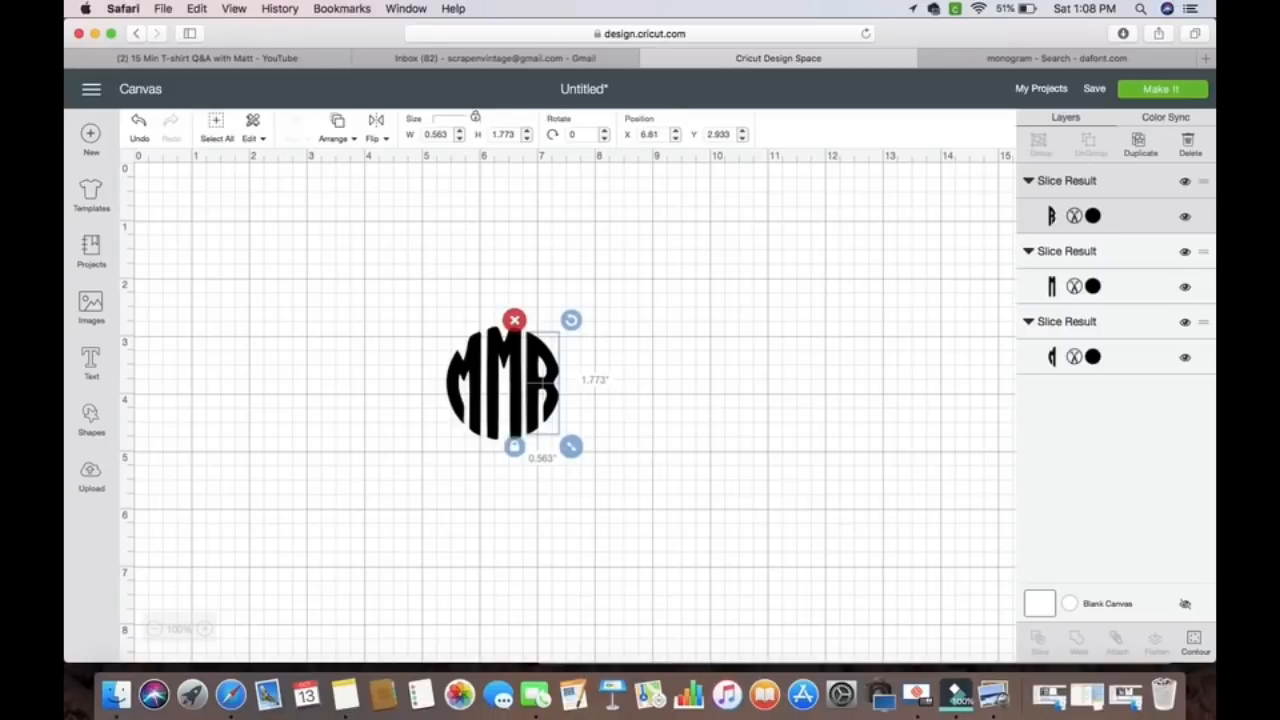
Try wider gaps on both sides of the middle M and return the outer letters to their closer spacing
drag(542, 380, 548, 380)
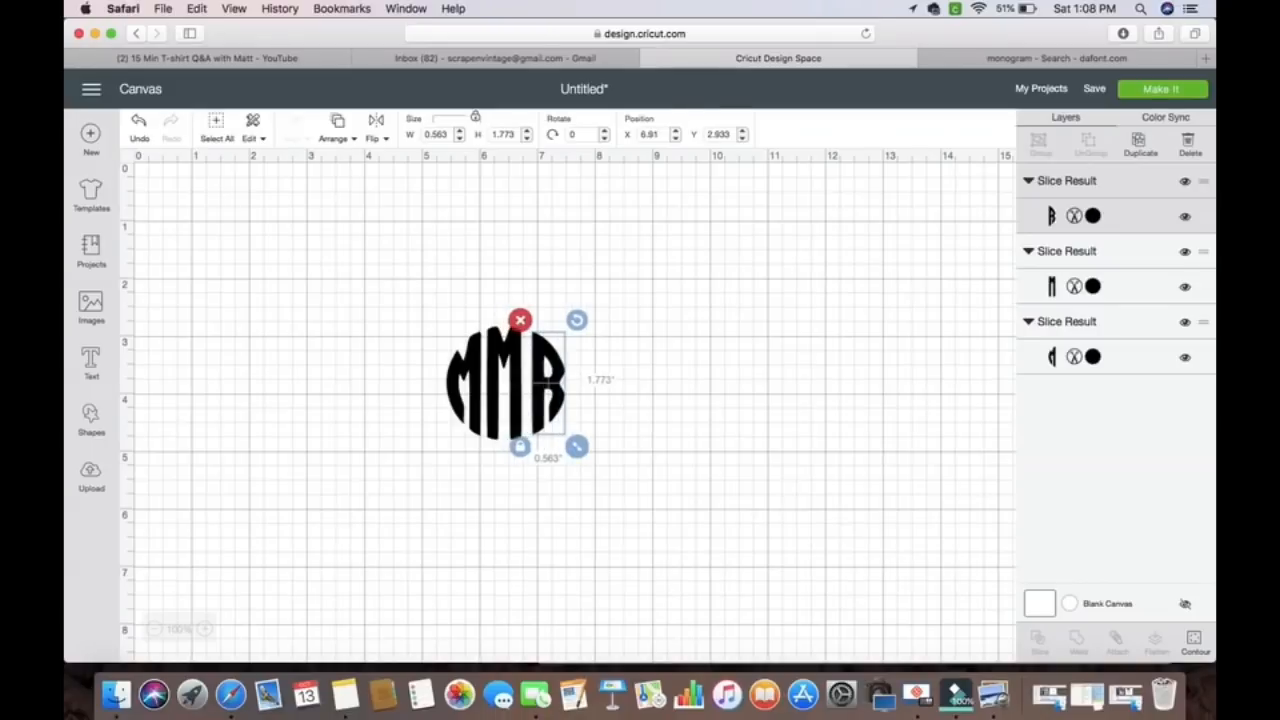
click(470, 382)
drag(472, 383, 466, 383)
click(762, 418)
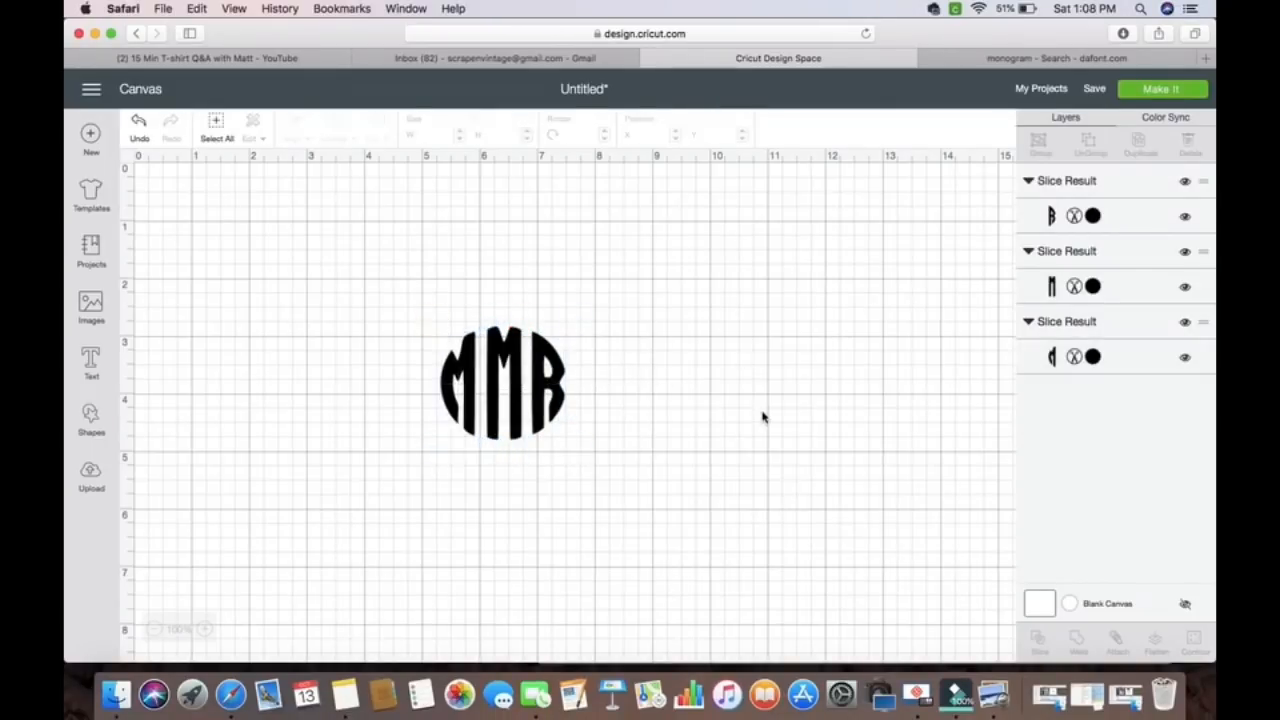
click(460, 390)
key(Right)
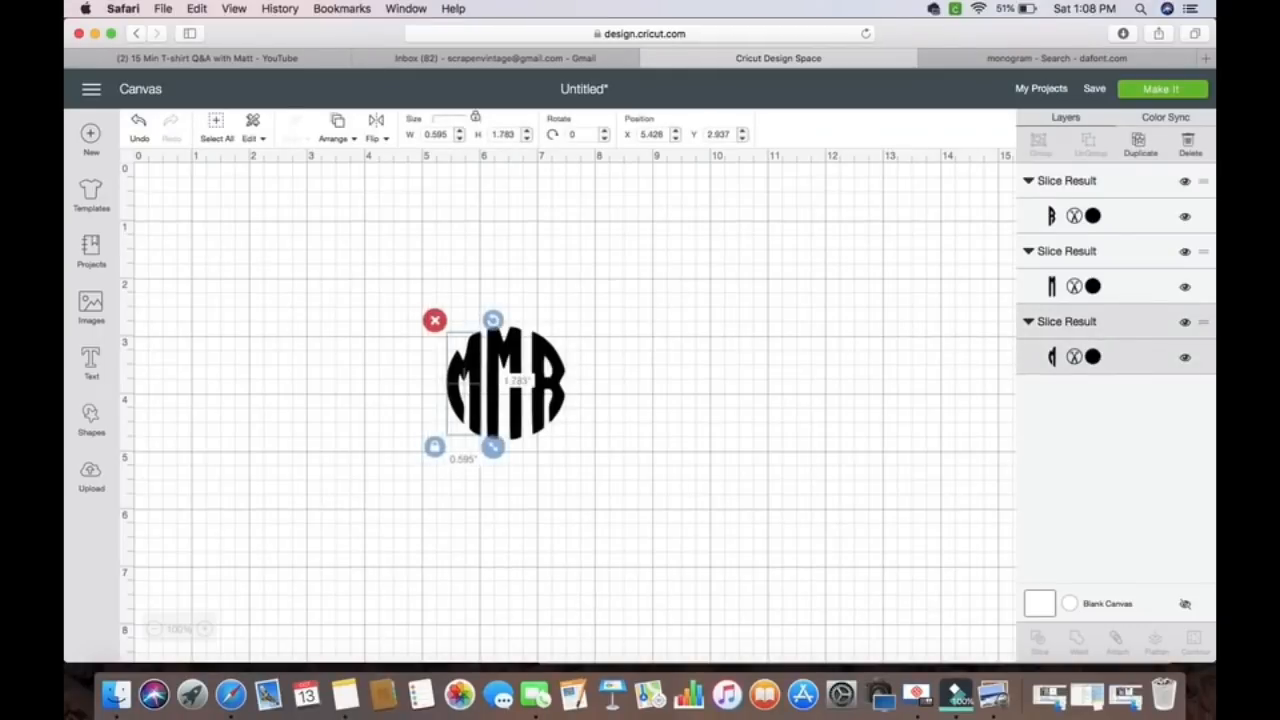
click(565, 410)
key(Left)
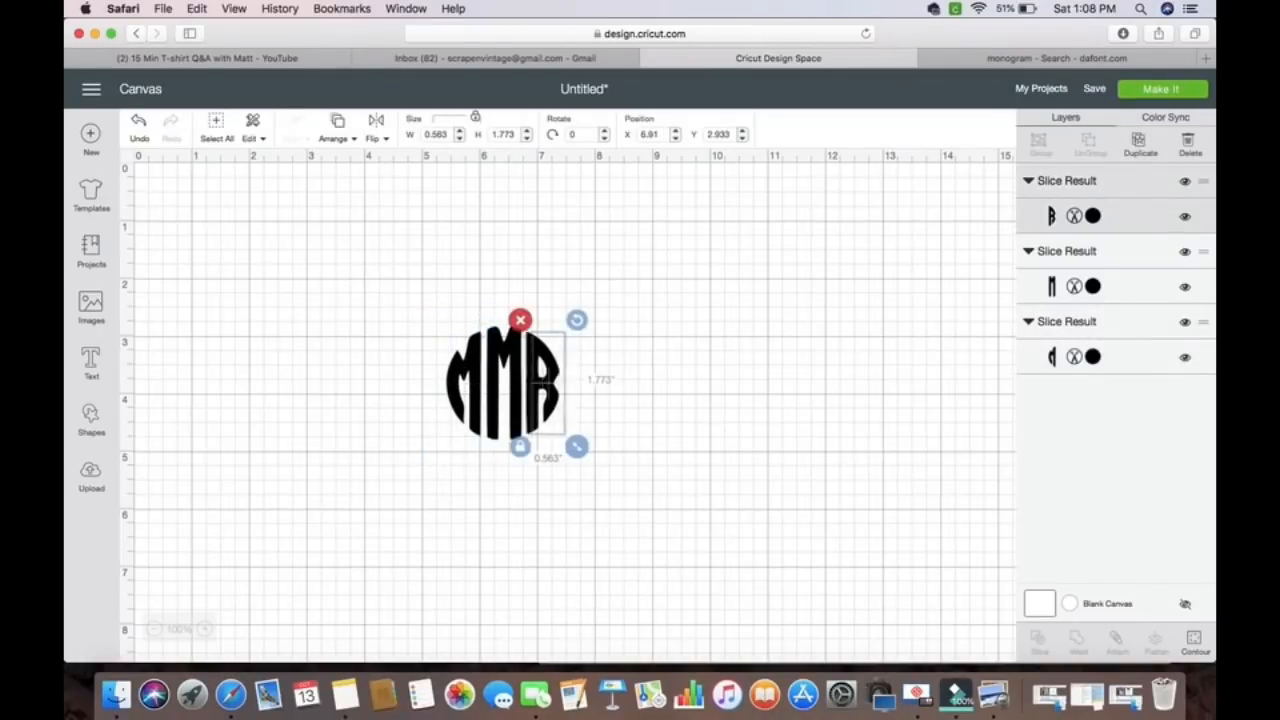
click(606, 424)
Attach the three letters together and reposition the monogram at about X 5.94, Y 2.72 inches
drag(412, 308, 644, 547)
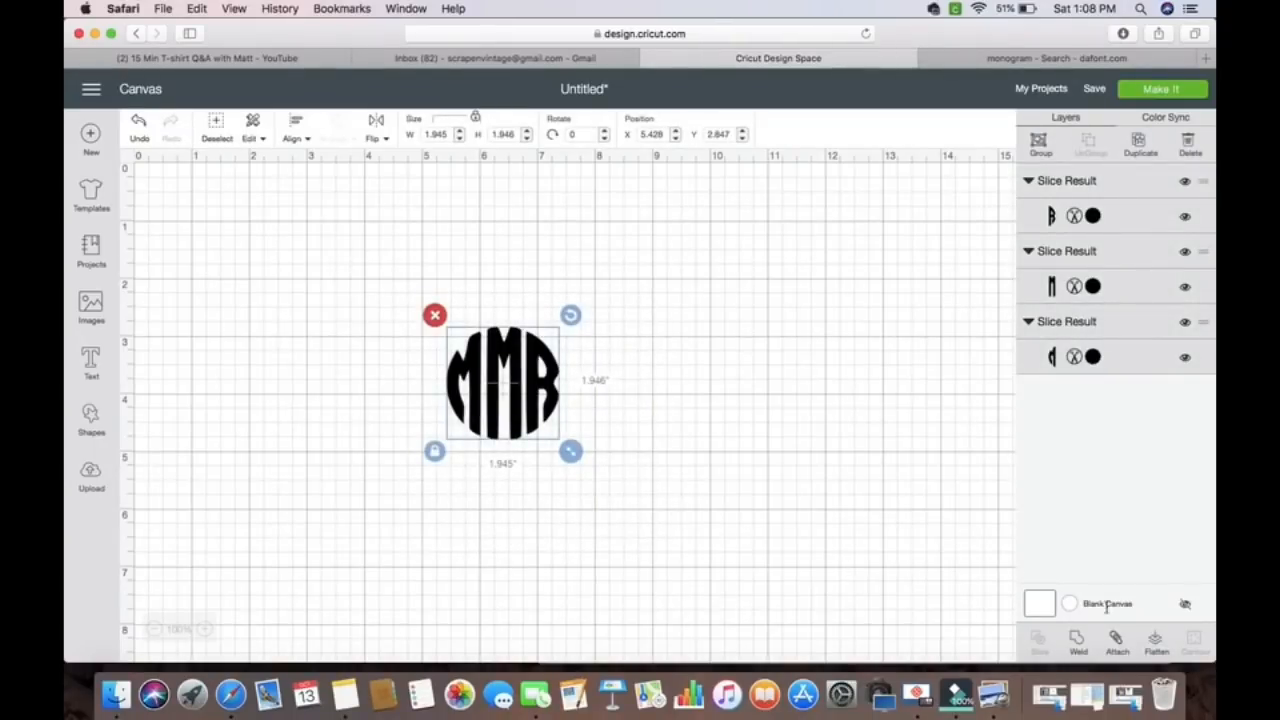
click(1118, 646)
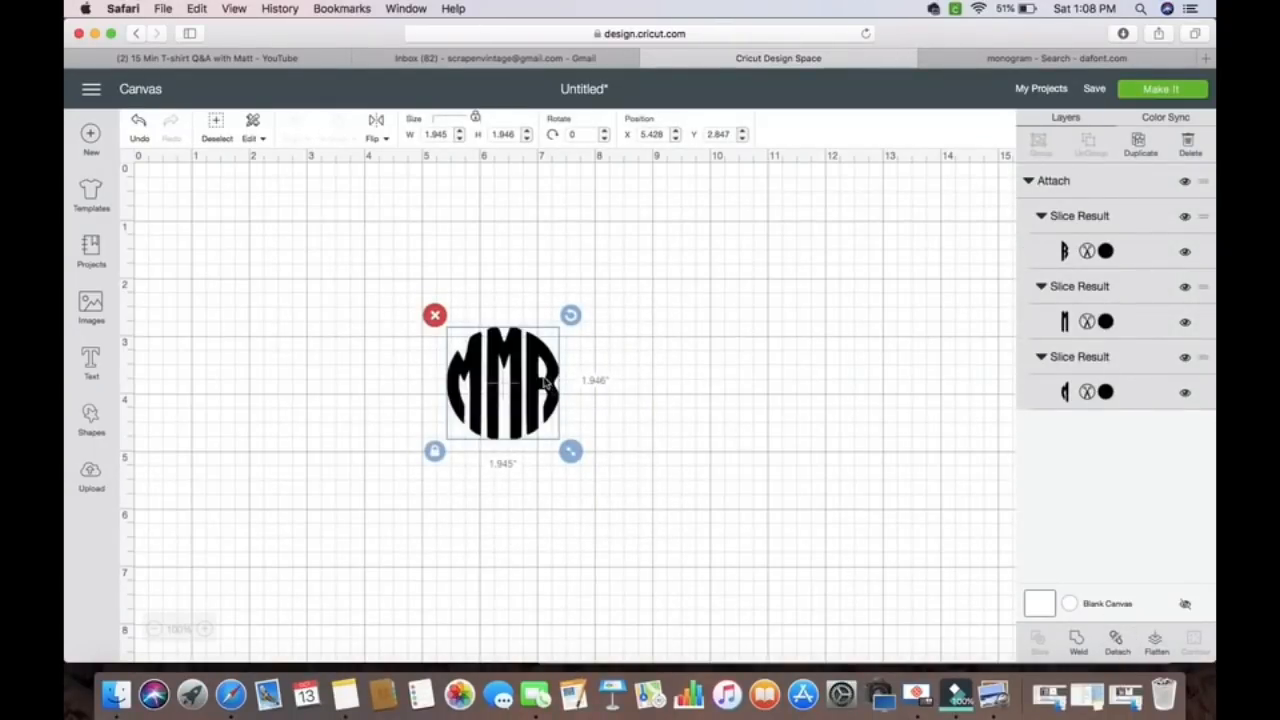
drag(540, 382, 557, 357)
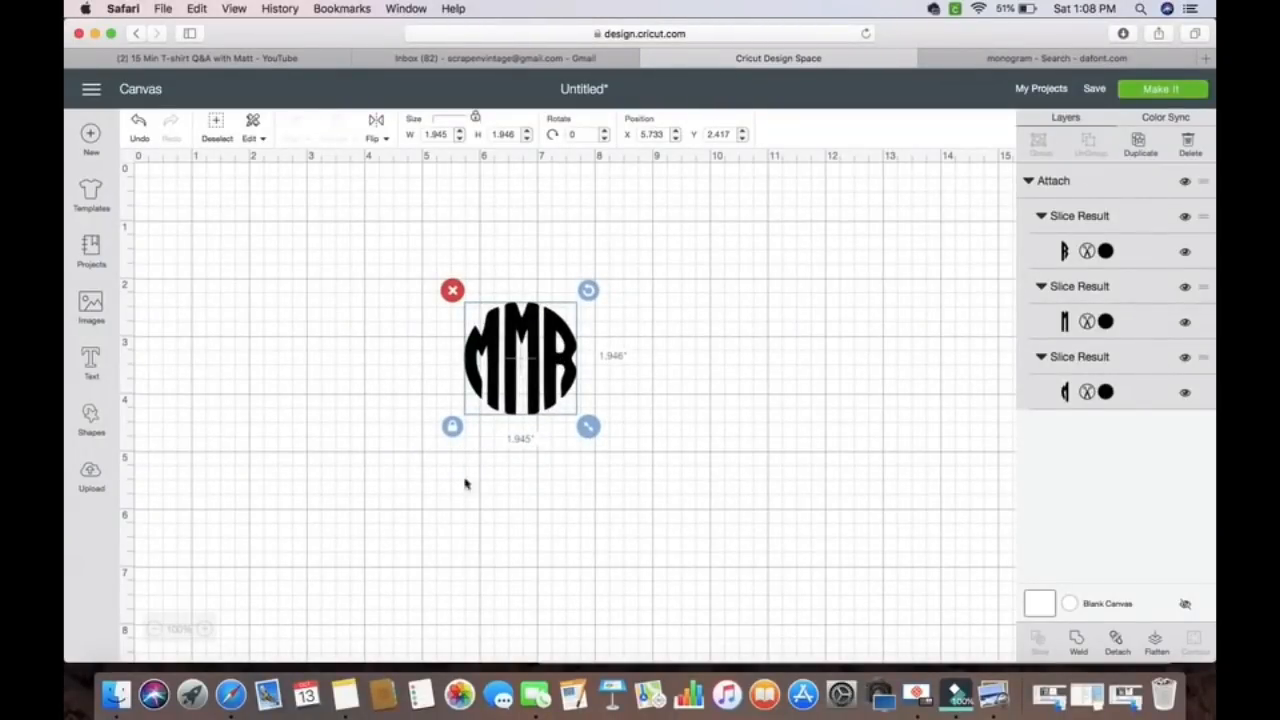
mouse_move(537, 370)
mouse_down()
mouse_move(780, 398)
mouse_move(540, 383)
mouse_move(549, 388)
mouse_up()
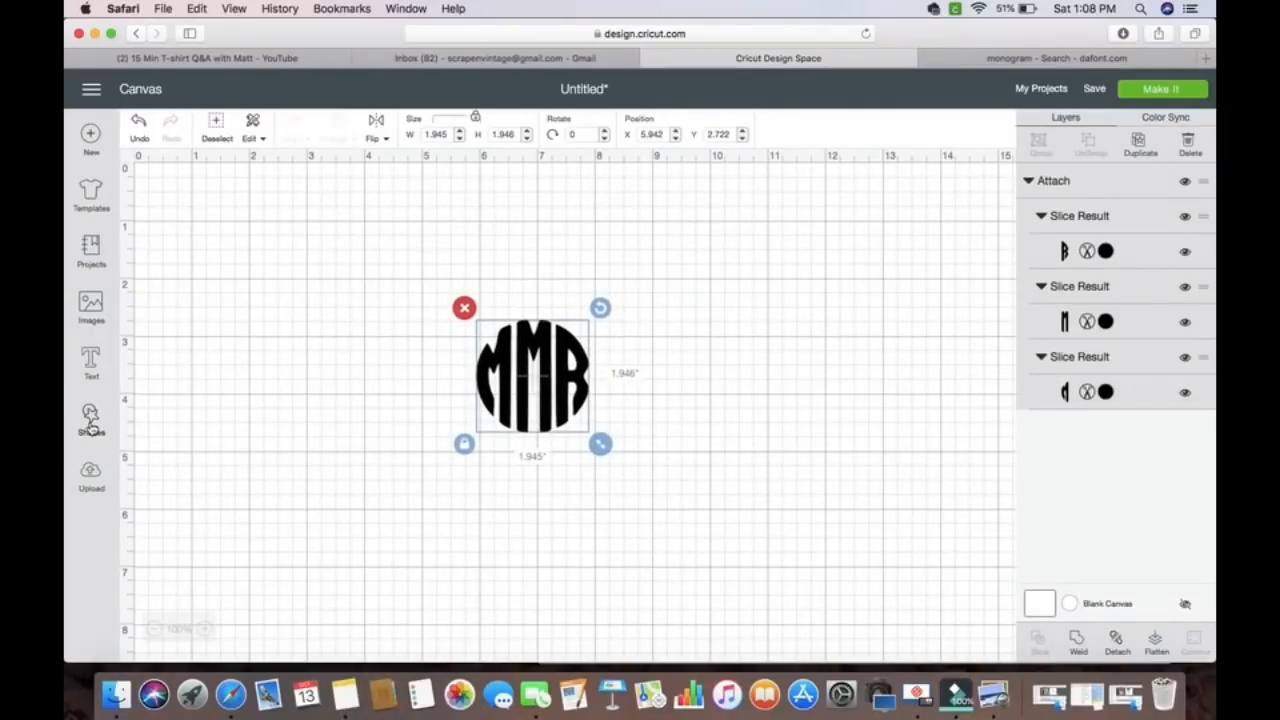
Insert a circle, duplicate it, and place the copy to the right of the monogram
click(90, 418)
click(207, 308)
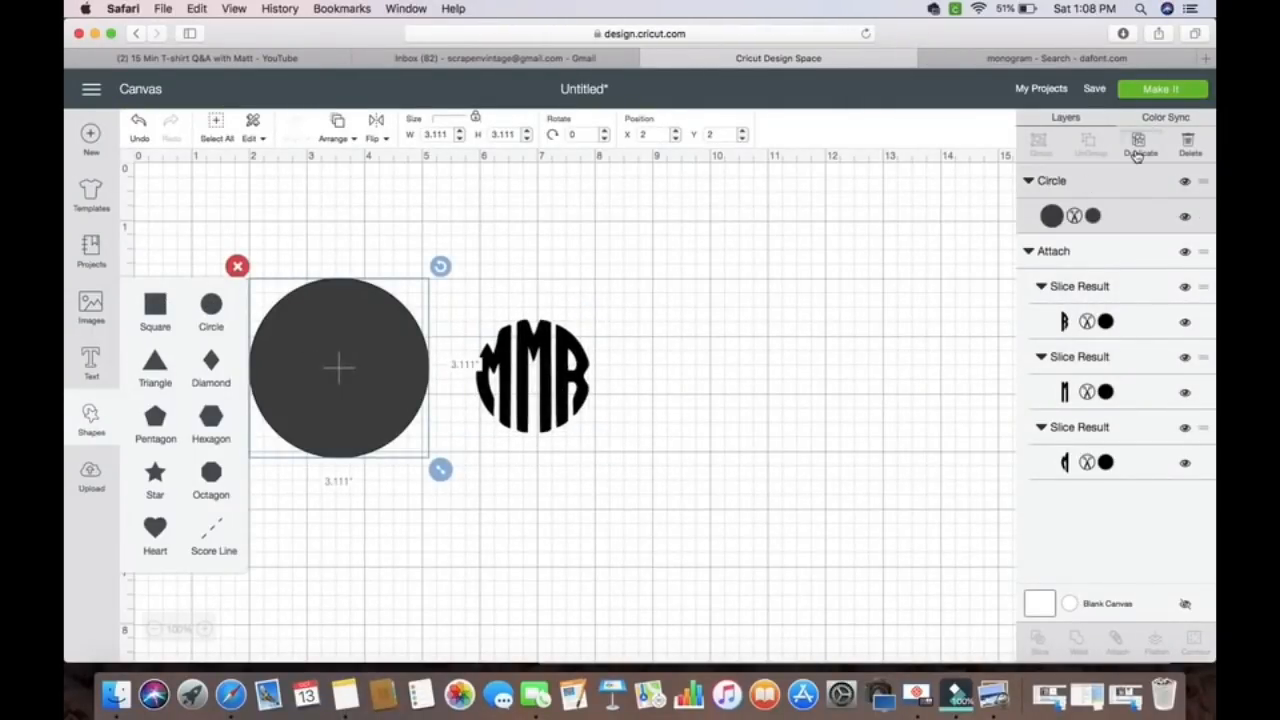
click(1137, 150)
drag(411, 409, 840, 388)
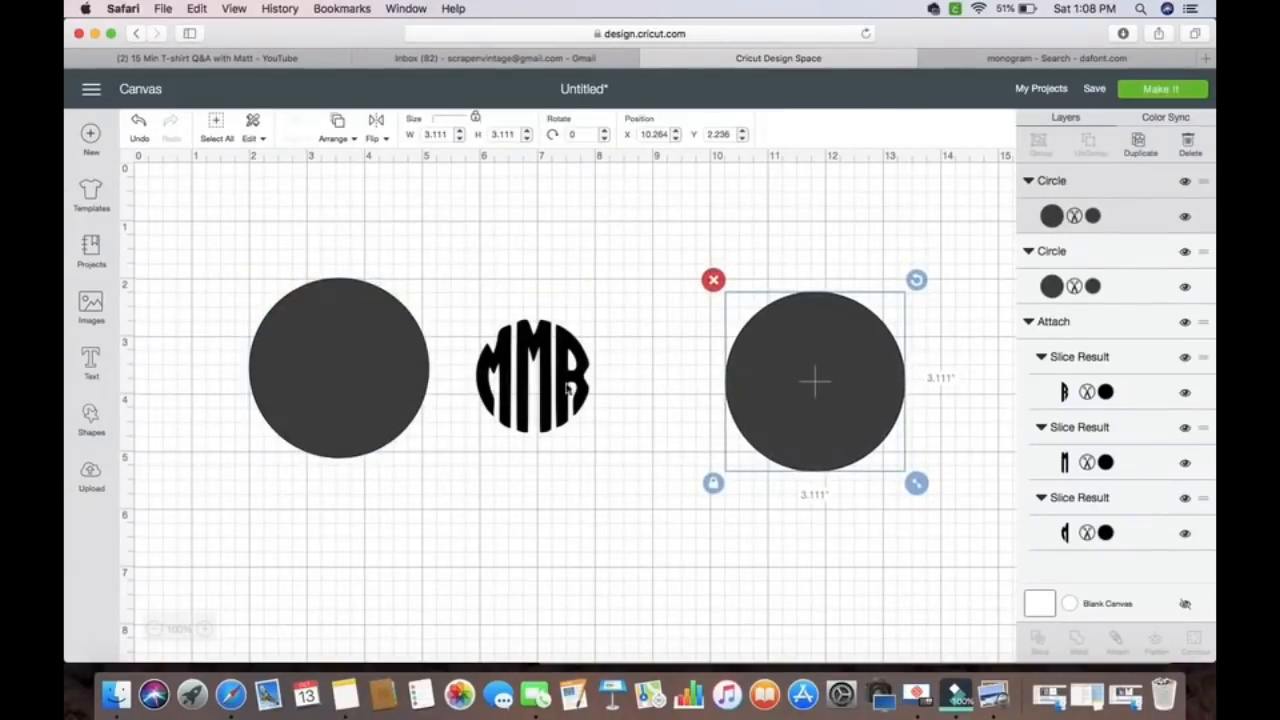
Bring the monogram to the front and center it over the left circle
click(552, 388)
click(352, 140)
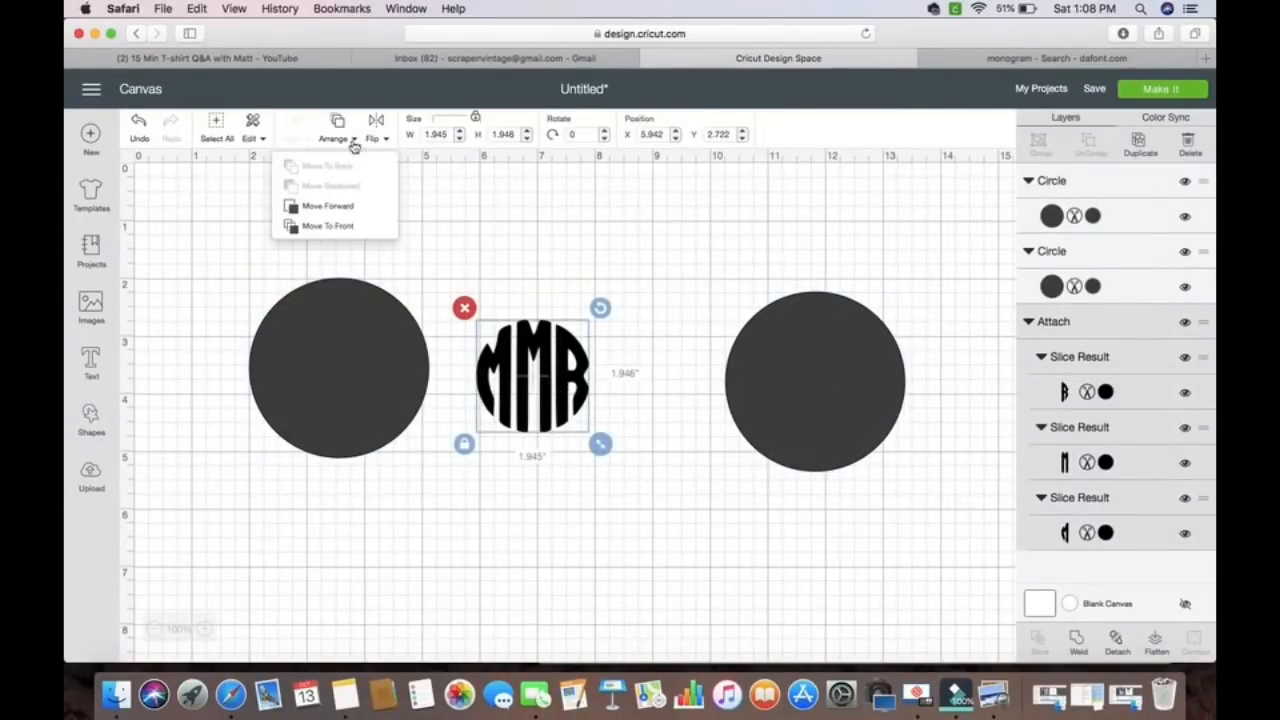
click(345, 226)
drag(527, 350, 328, 345)
drag(250, 246, 446, 502)
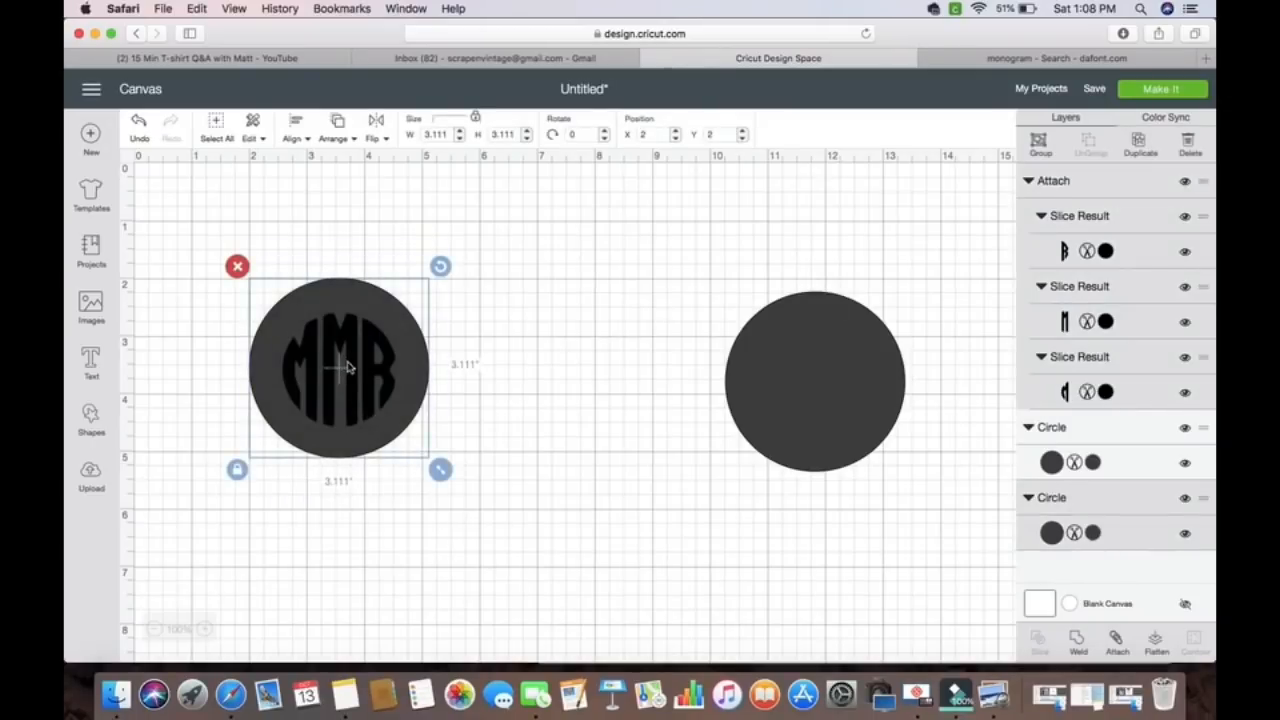
click(528, 565)
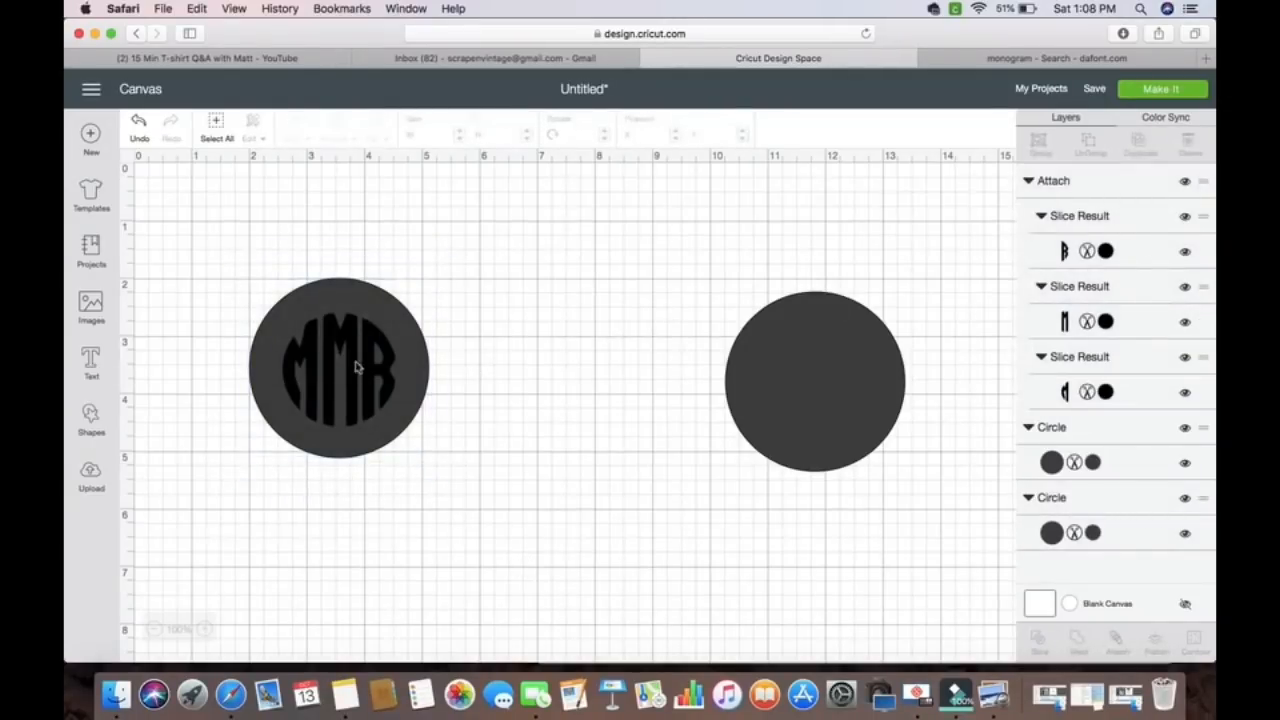
Shrink the left circle slightly and move the monogram off it to the empty canvas area between and below the circles
click(375, 305)
drag(441, 470, 427, 457)
drag(371, 306, 598, 467)
click(374, 346)
Resize the right circle to about 2.1 inches and place it in front of the larger left circle, centered on it
click(805, 409)
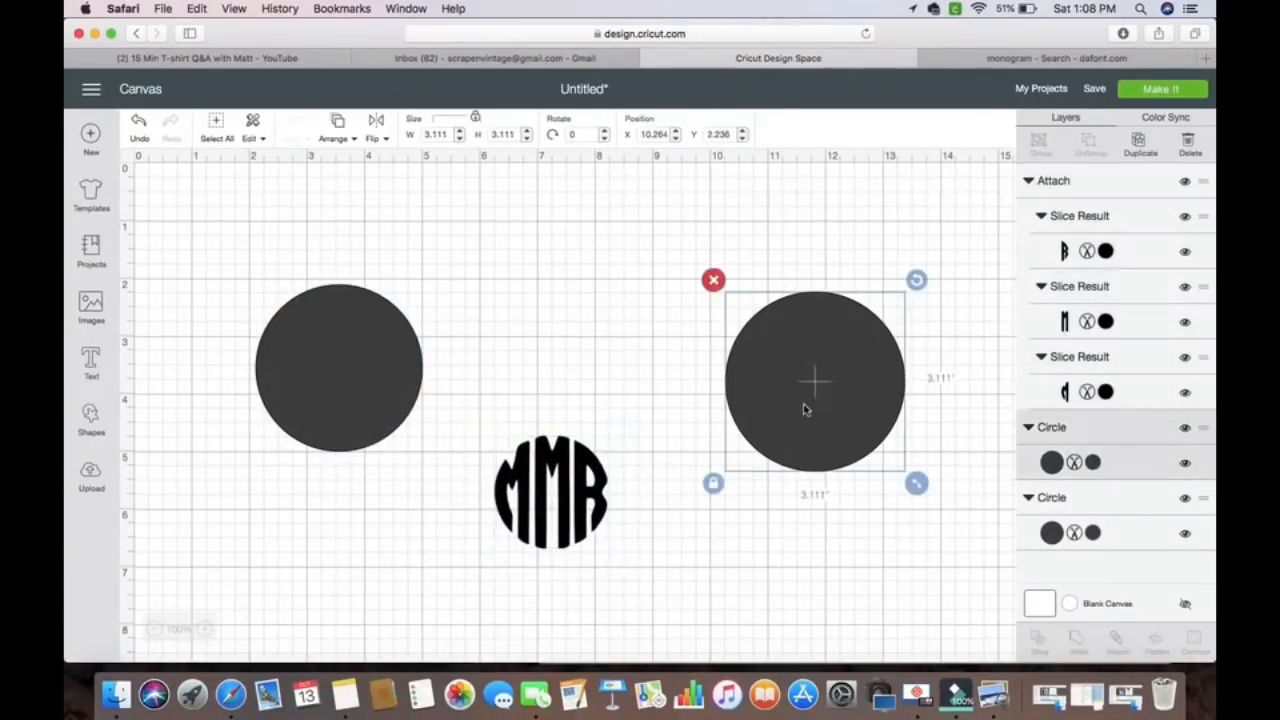
drag(917, 483, 858, 425)
click(343, 148)
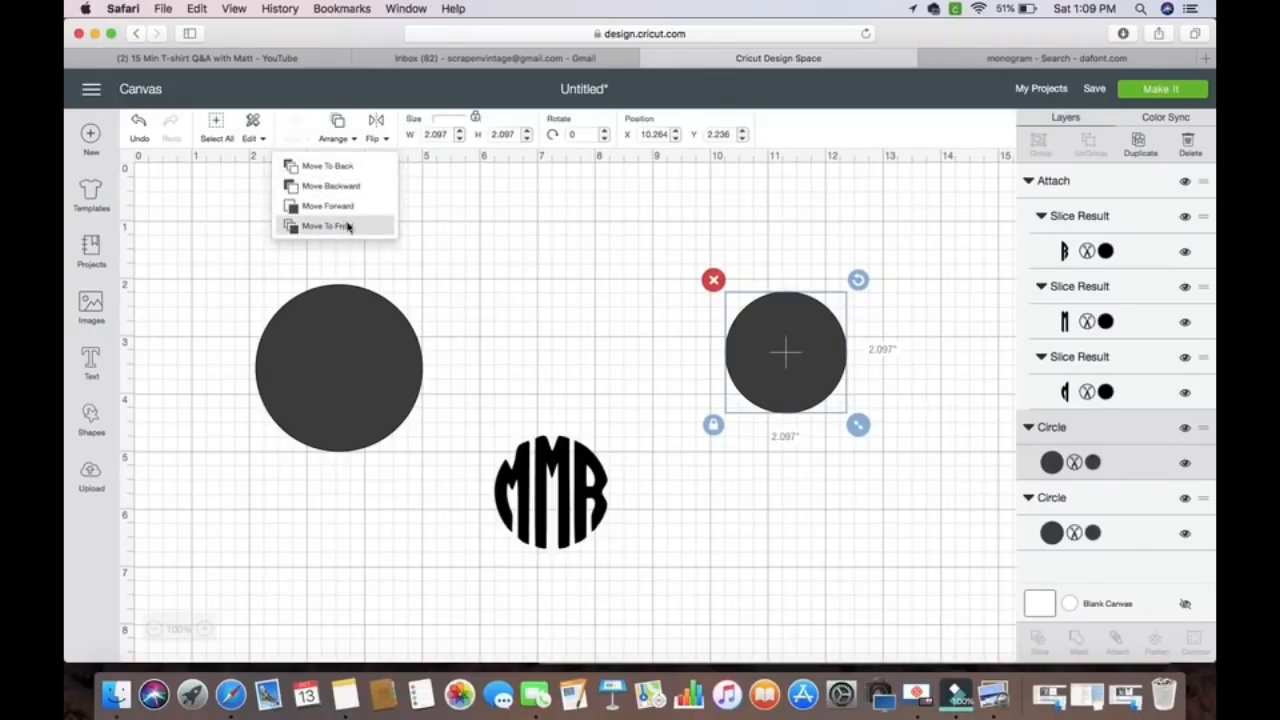
click(345, 226)
drag(776, 346, 316, 358)
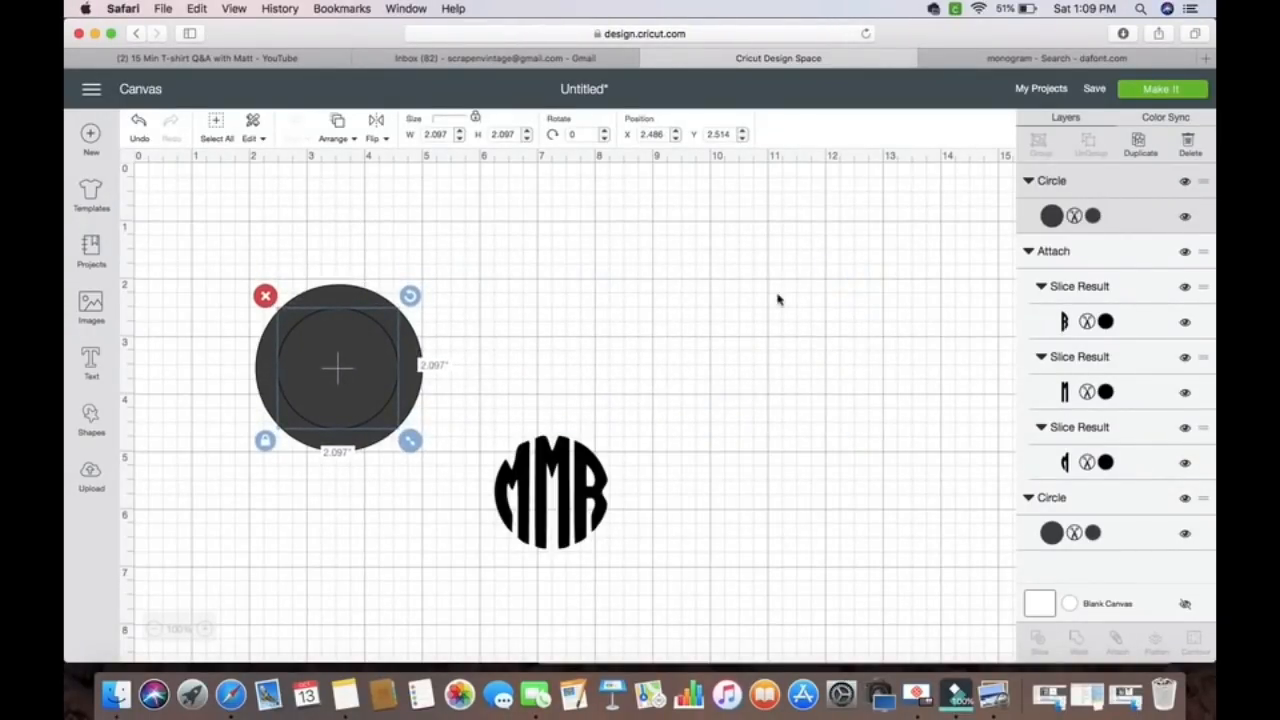
Recolor the smaller front circle white from the basic colors and select it on the canvas
click(1096, 216)
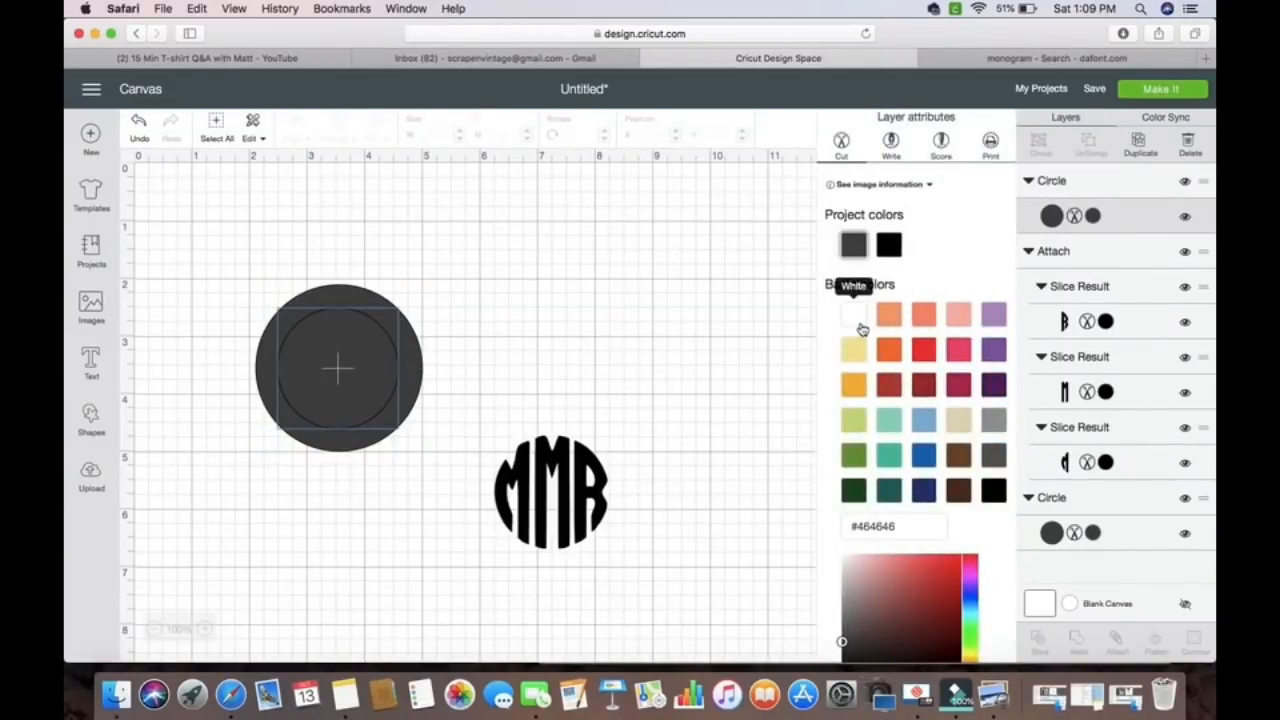
click(855, 316)
click(345, 376)
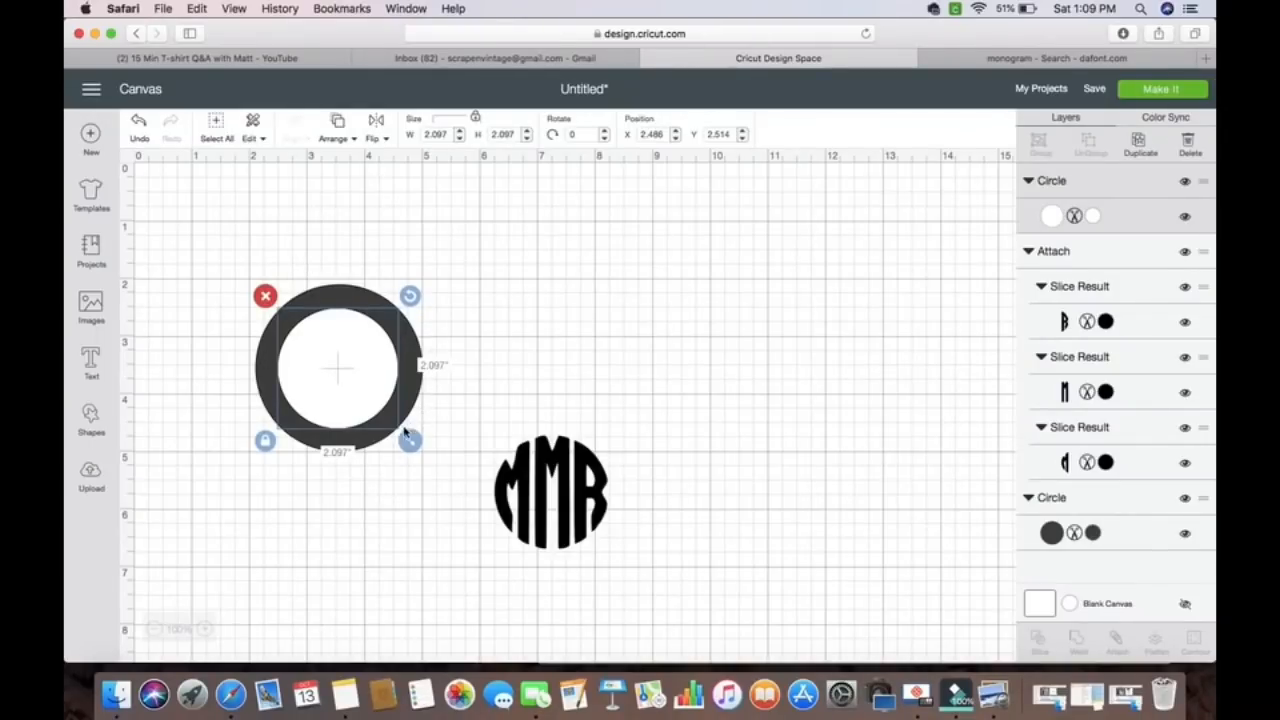
Enlarge the white circle to about 2.56 inches and reposition it inside the dark circle to leave a thin, even ring
drag(410, 445, 421, 453)
drag(357, 366, 347, 373)
drag(417, 447, 428, 459)
drag(351, 371, 343, 372)
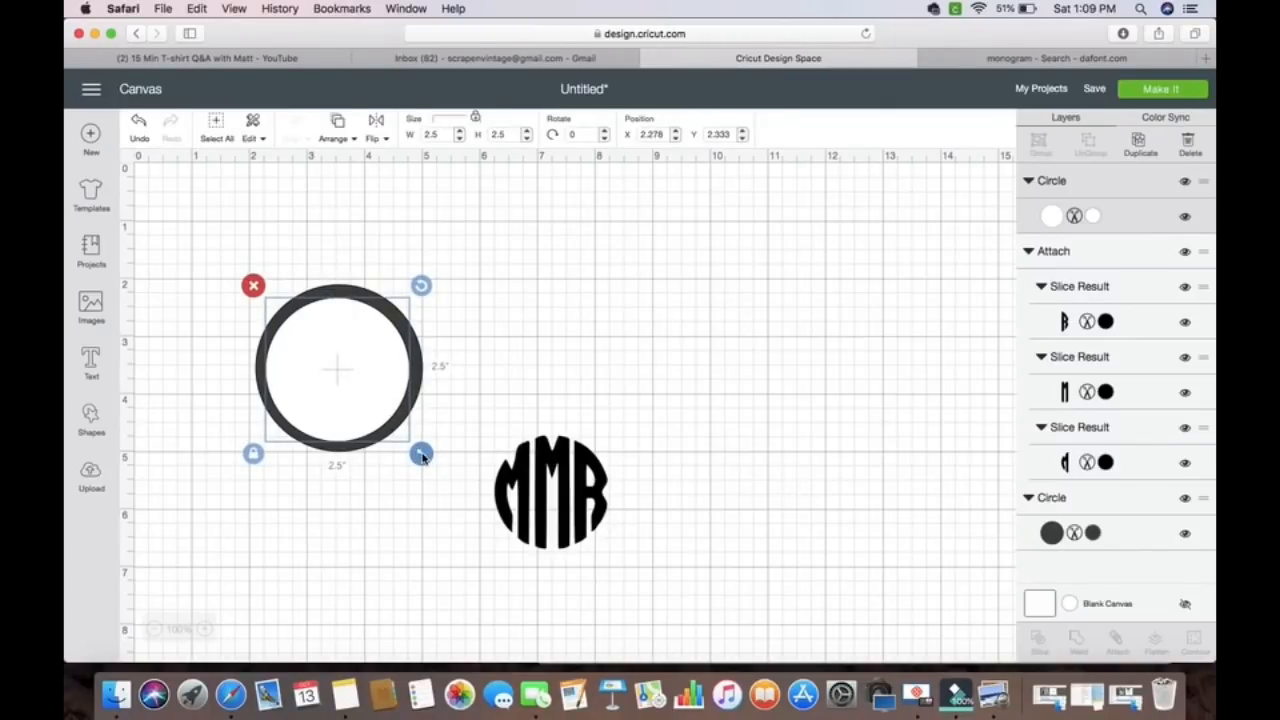
drag(422, 455, 425, 458)
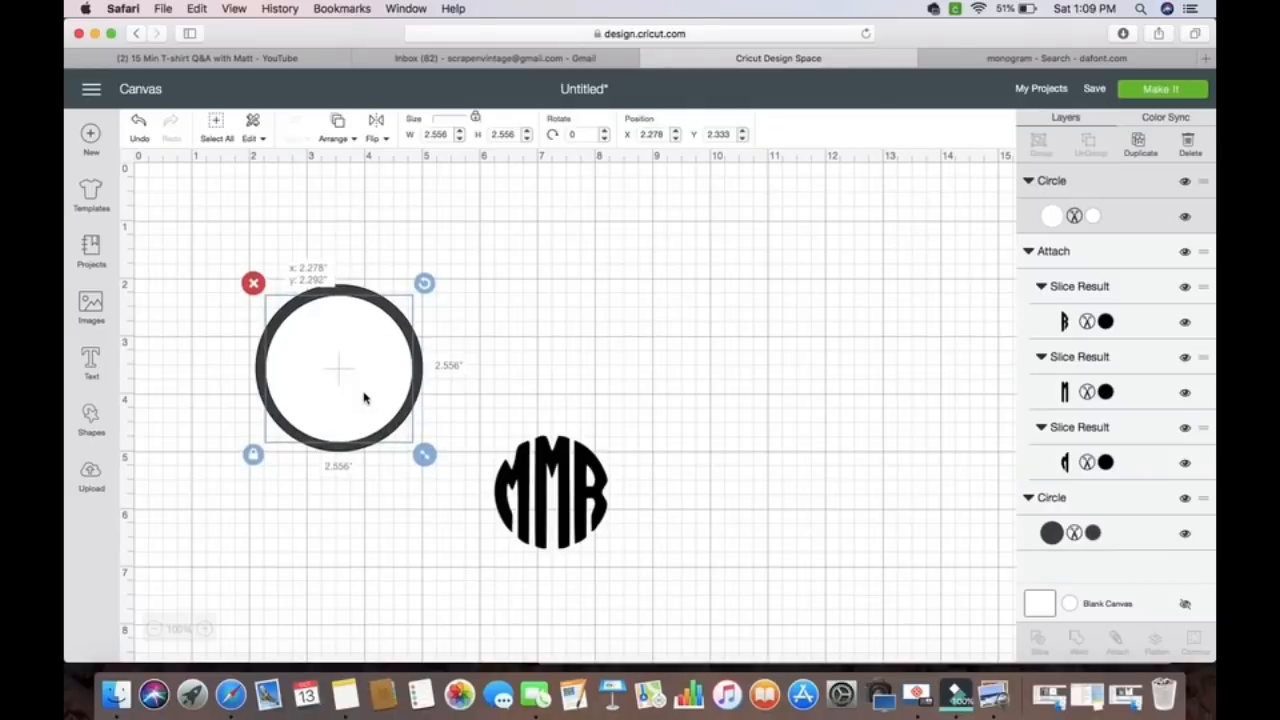
Center the white and dark circles on each other and slice them
drag(248, 230, 430, 522)
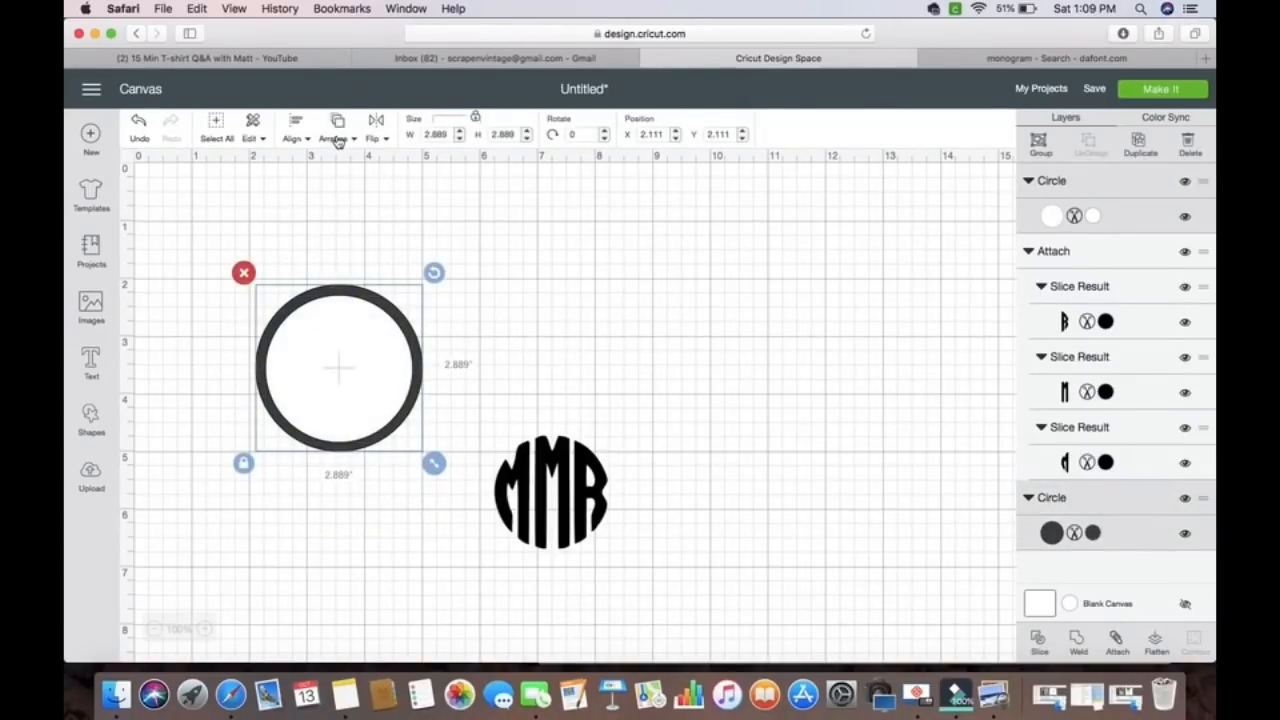
click(338, 140)
click(294, 134)
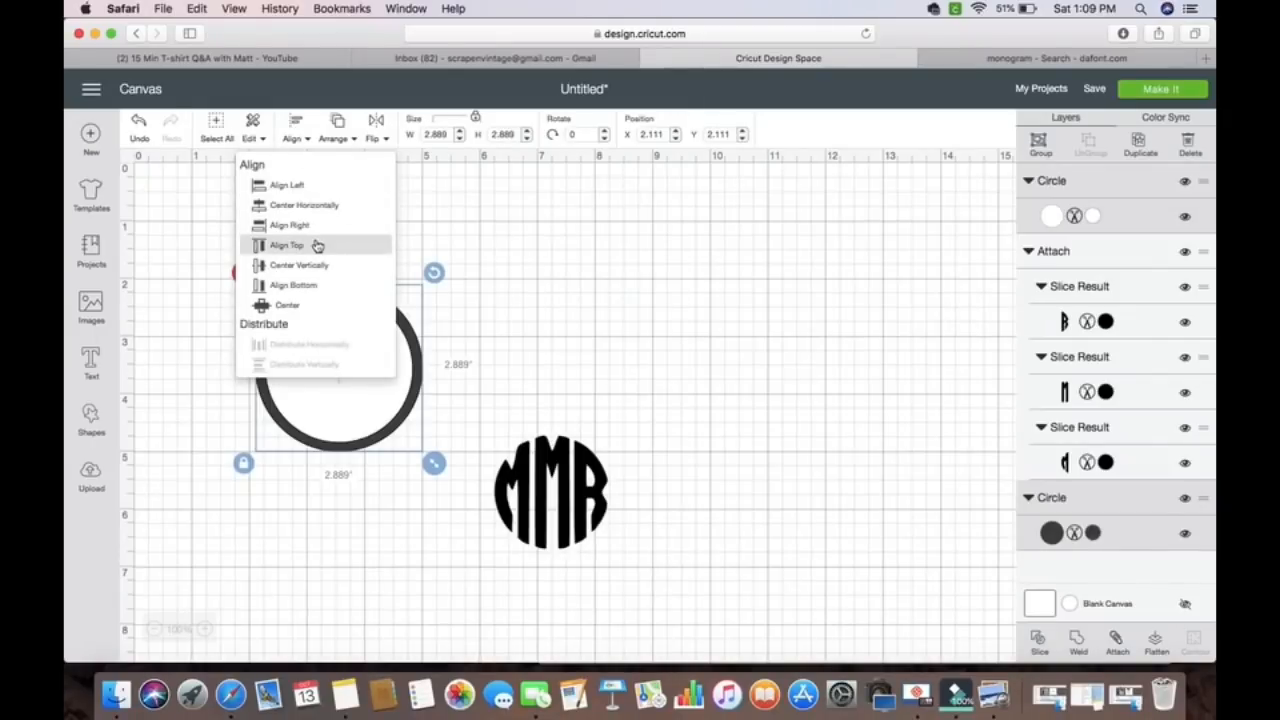
click(313, 306)
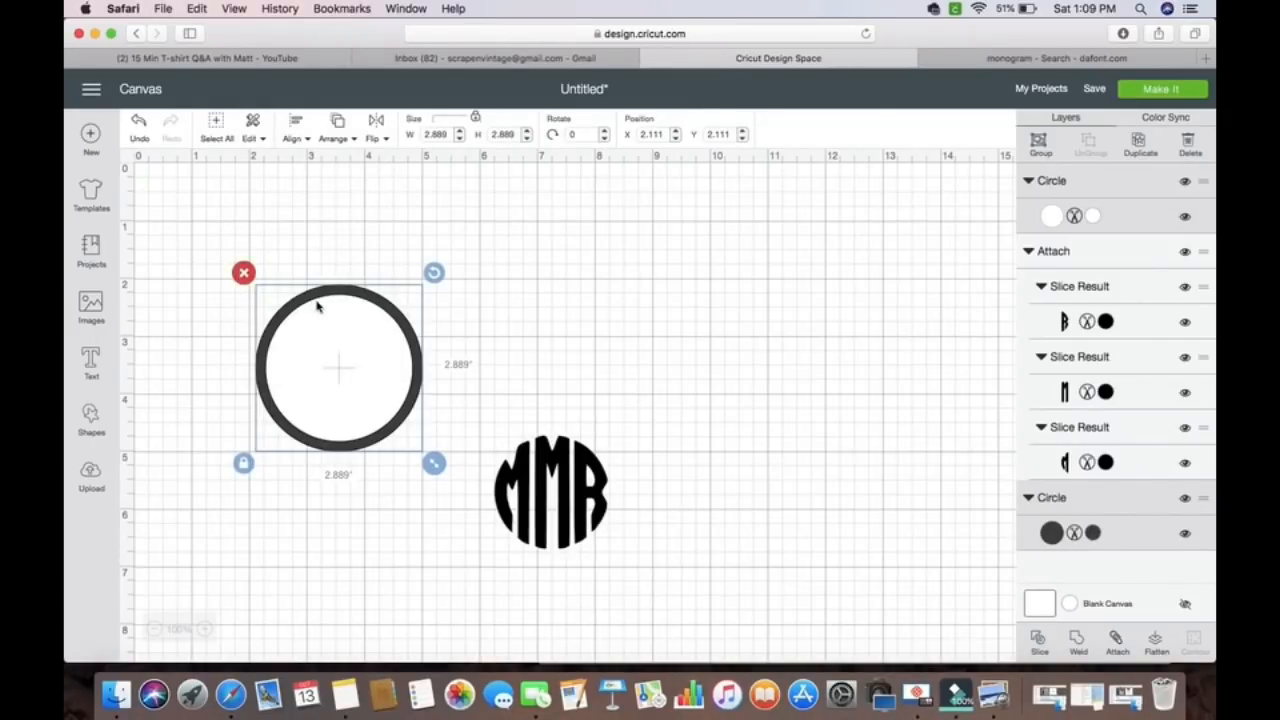
click(1038, 642)
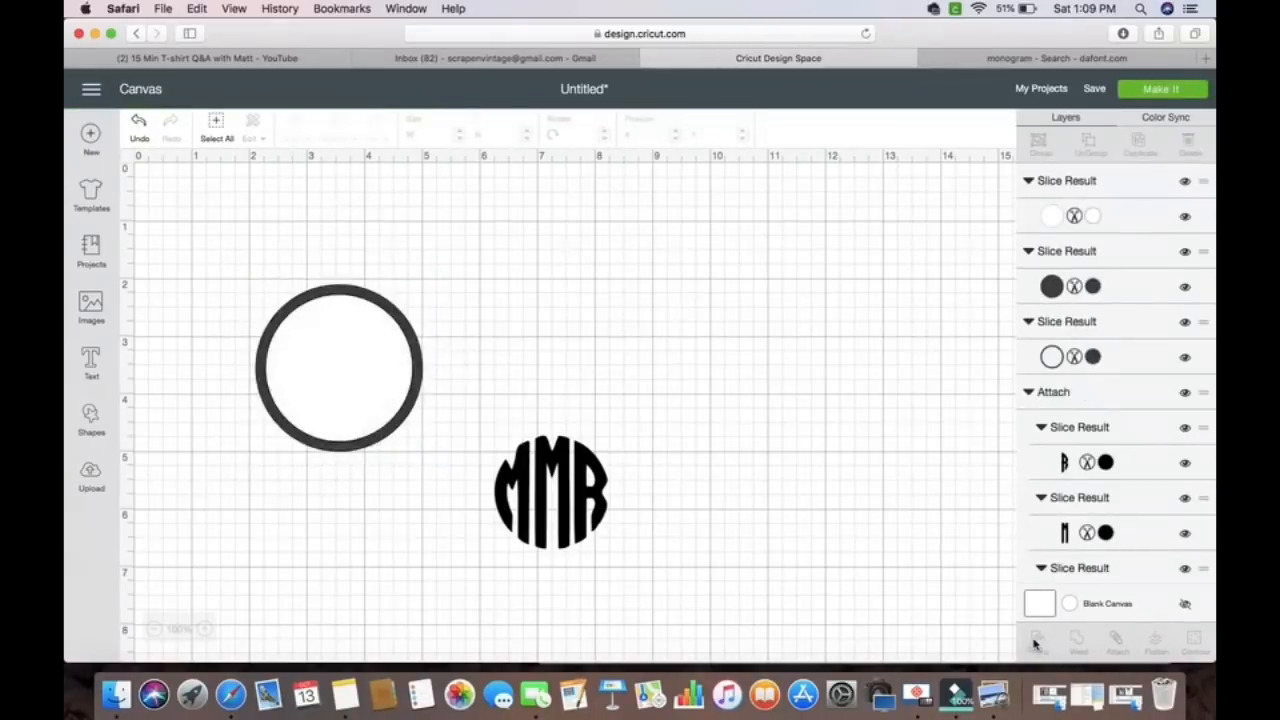
Delete the white and dark full-circle slice results, keeping only the ring
drag(393, 311, 628, 255)
key(Delete)
click(318, 371)
key(Delete)
Move the MMR monogram inside the ring and align the two with Center
drag(545, 484, 308, 362)
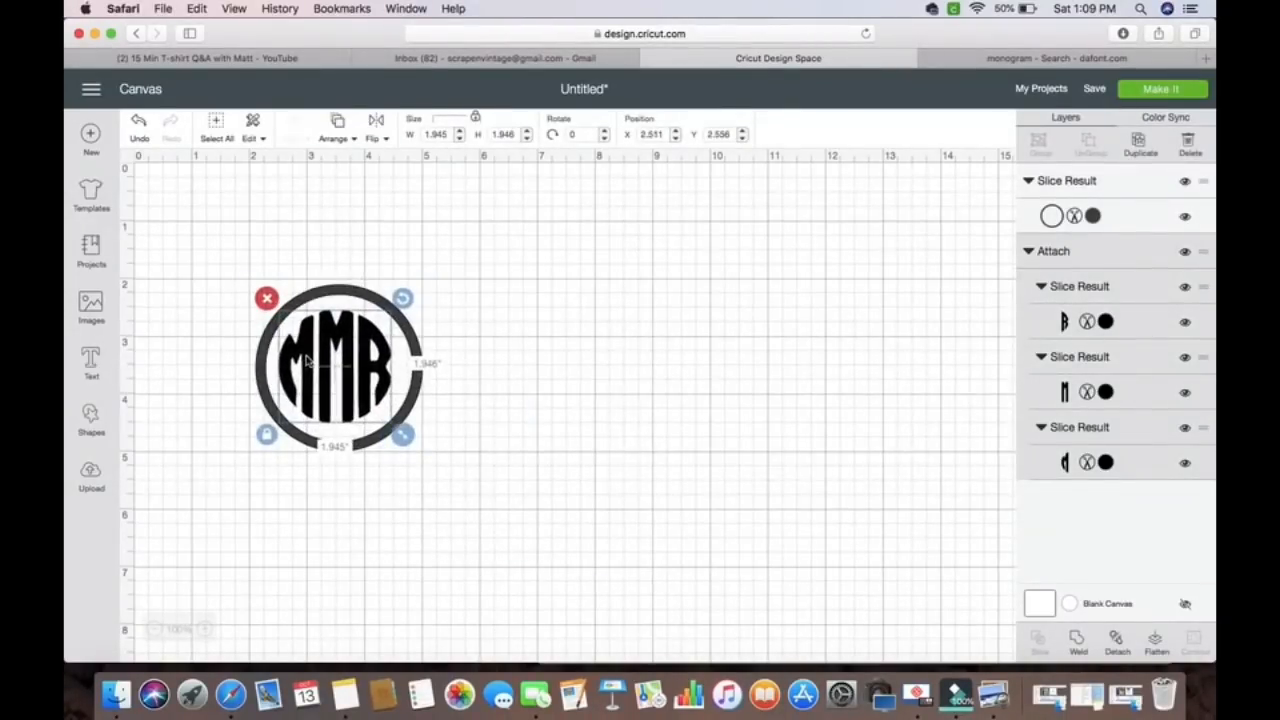
drag(262, 245, 440, 480)
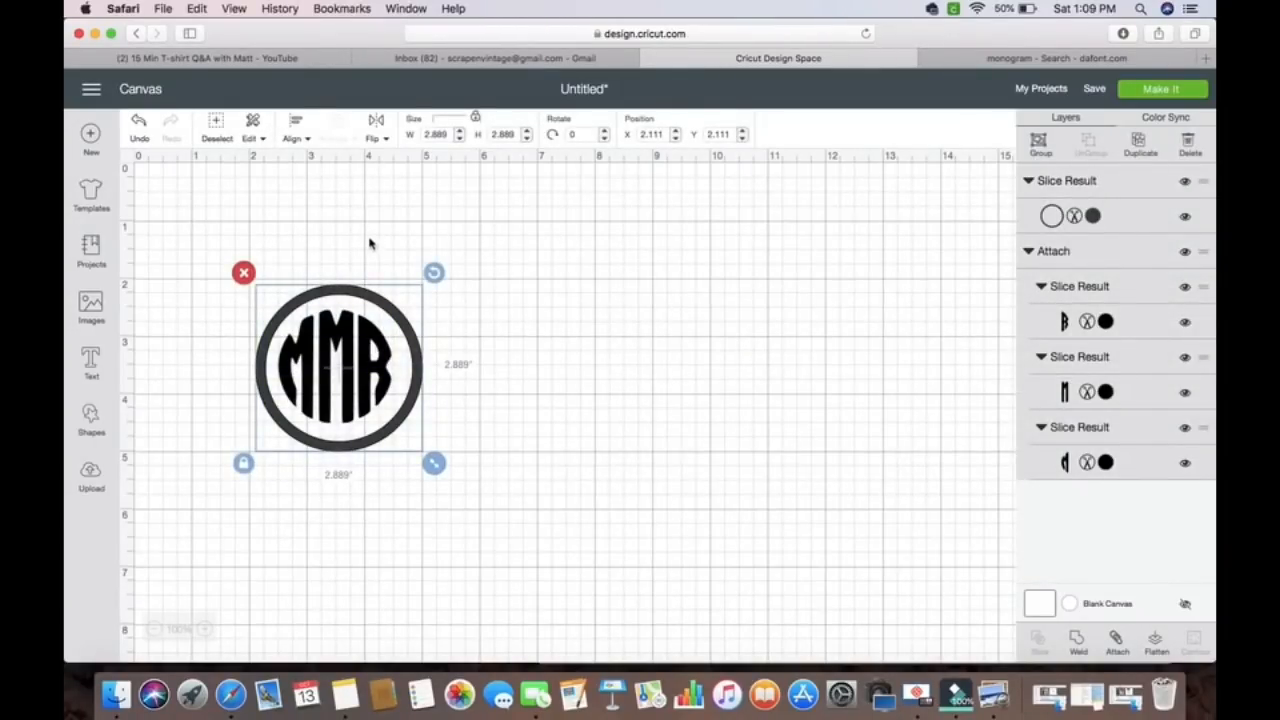
click(299, 145)
click(270, 301)
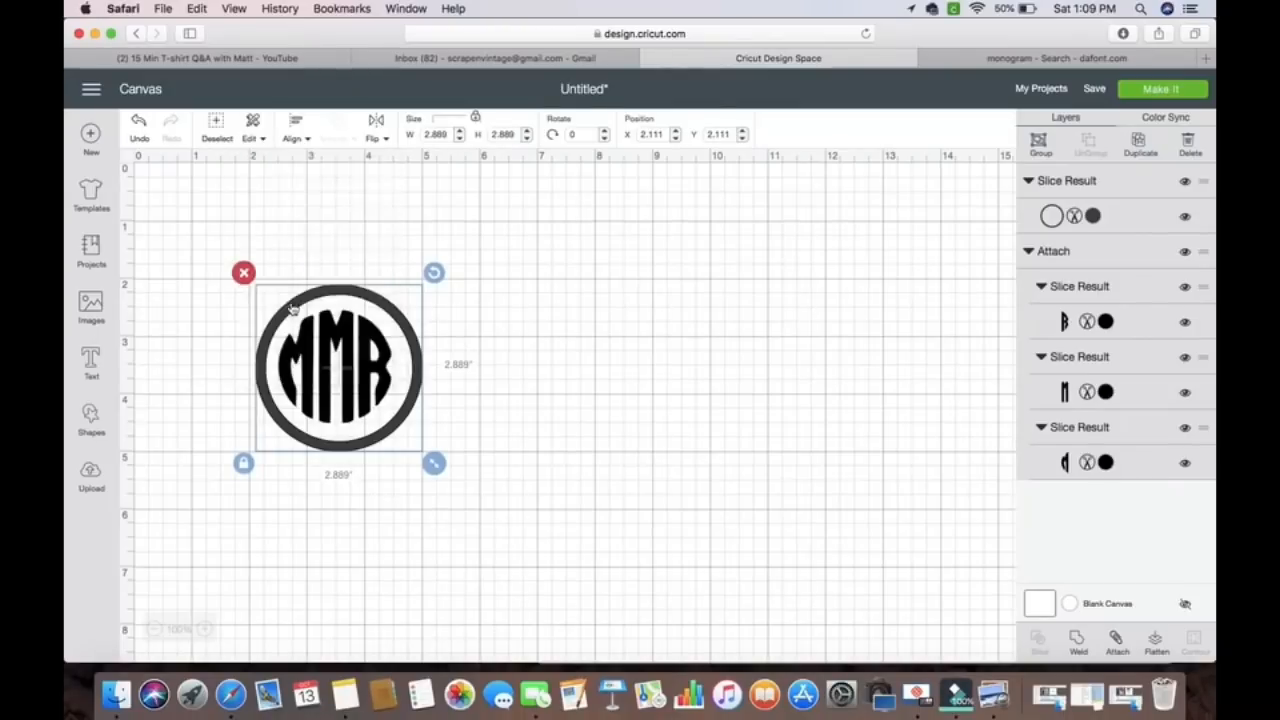
click(553, 421)
Attach the monogram to the ring and move the framed design to the right part of the canvas
drag(223, 254, 508, 512)
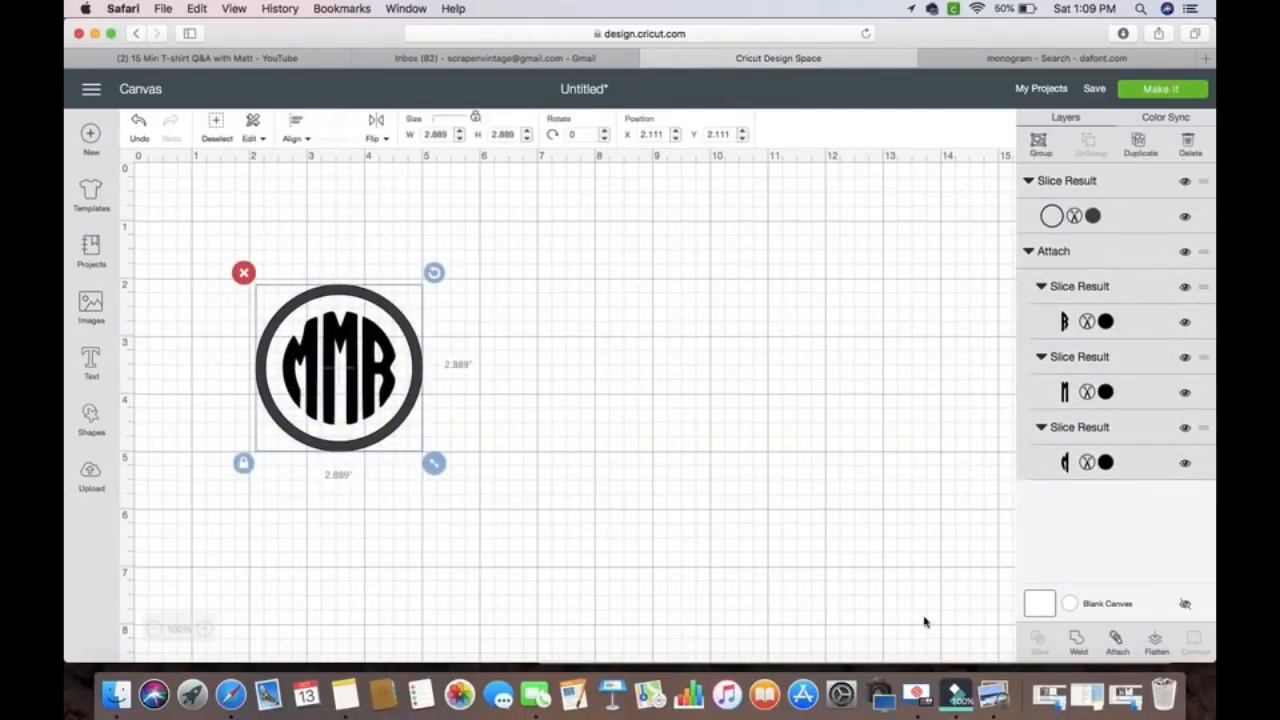
click(1117, 646)
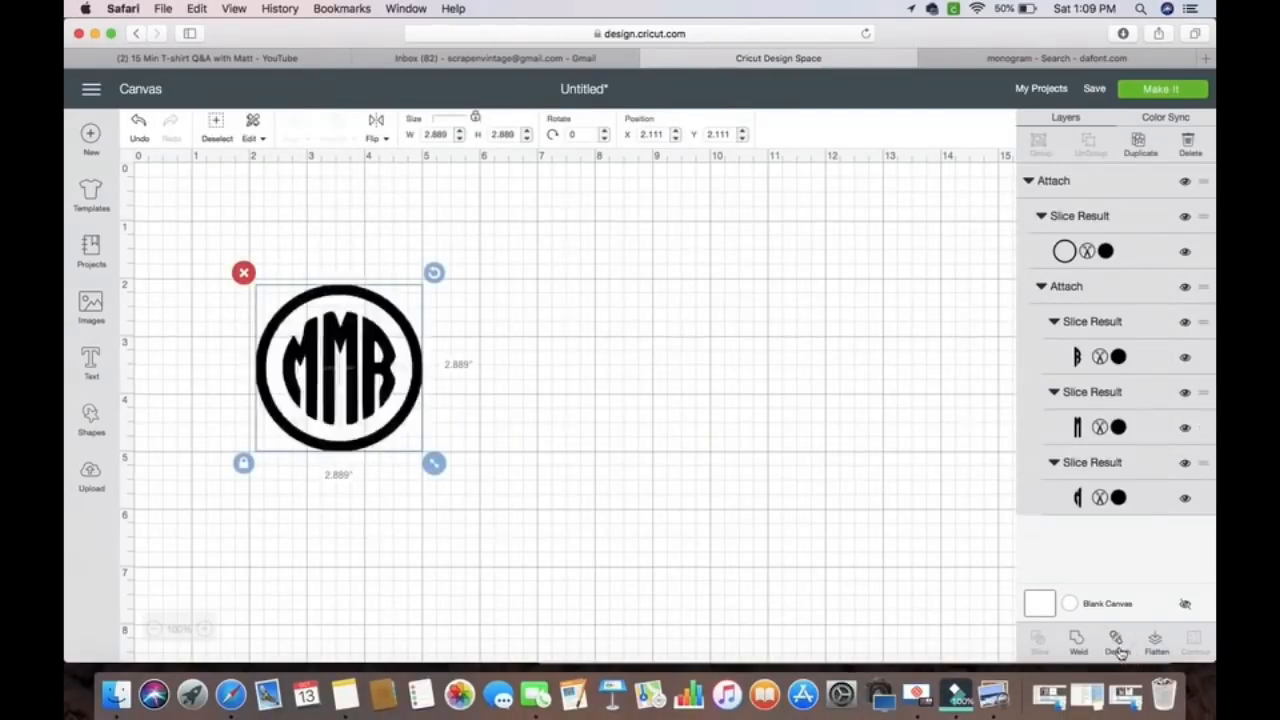
click(752, 470)
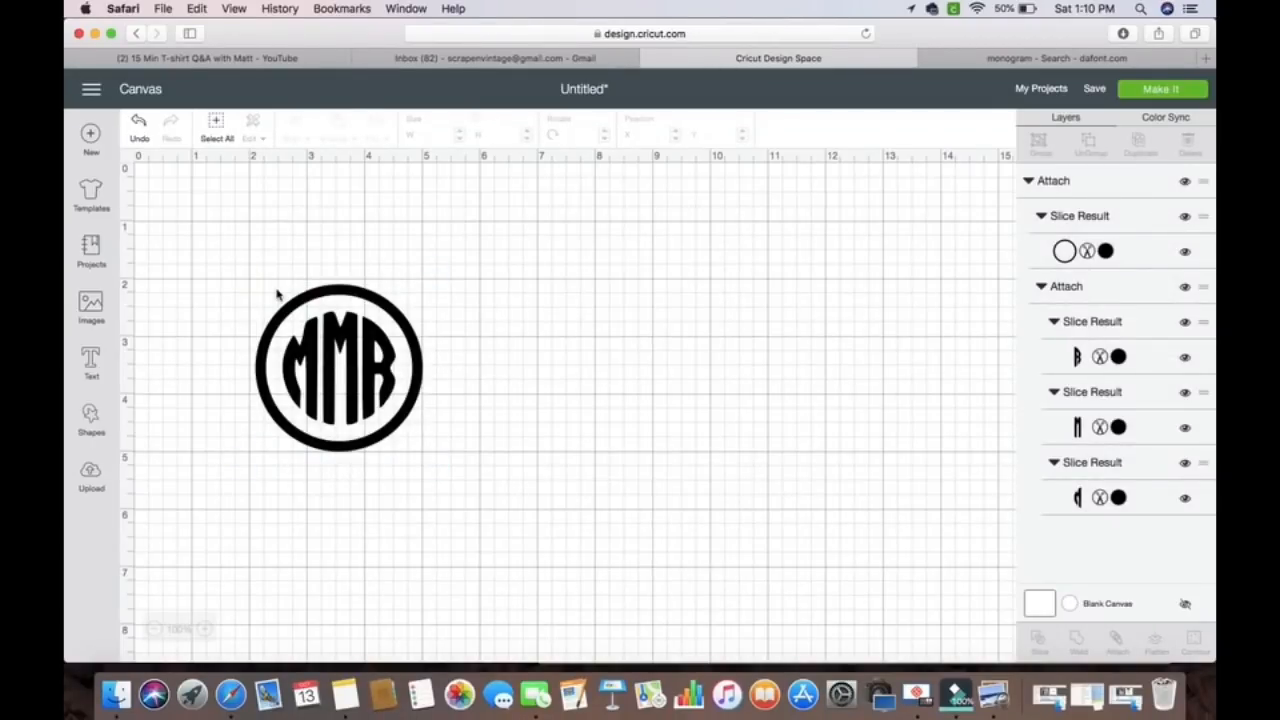
drag(349, 347, 307, 287)
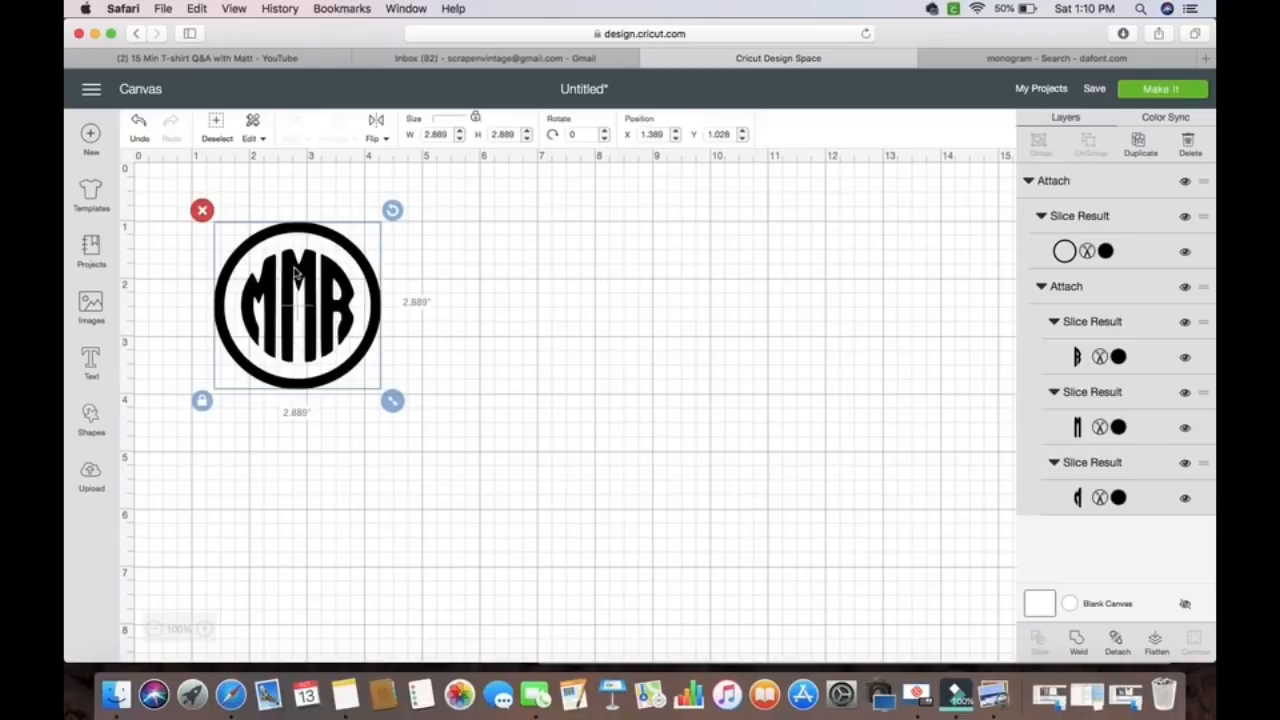
drag(296, 275, 829, 375)
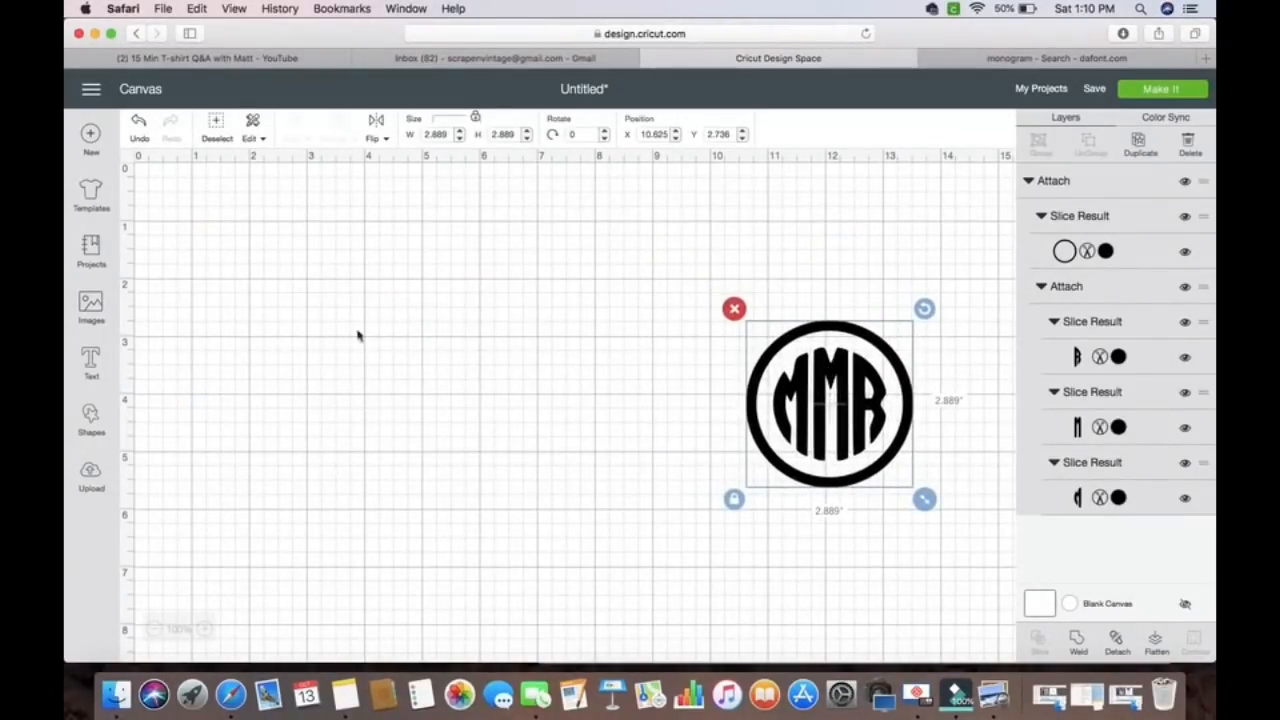
Add the text A in the MONOGRAMOS font and place it near the canvas's upper-left corner
click(91, 362)
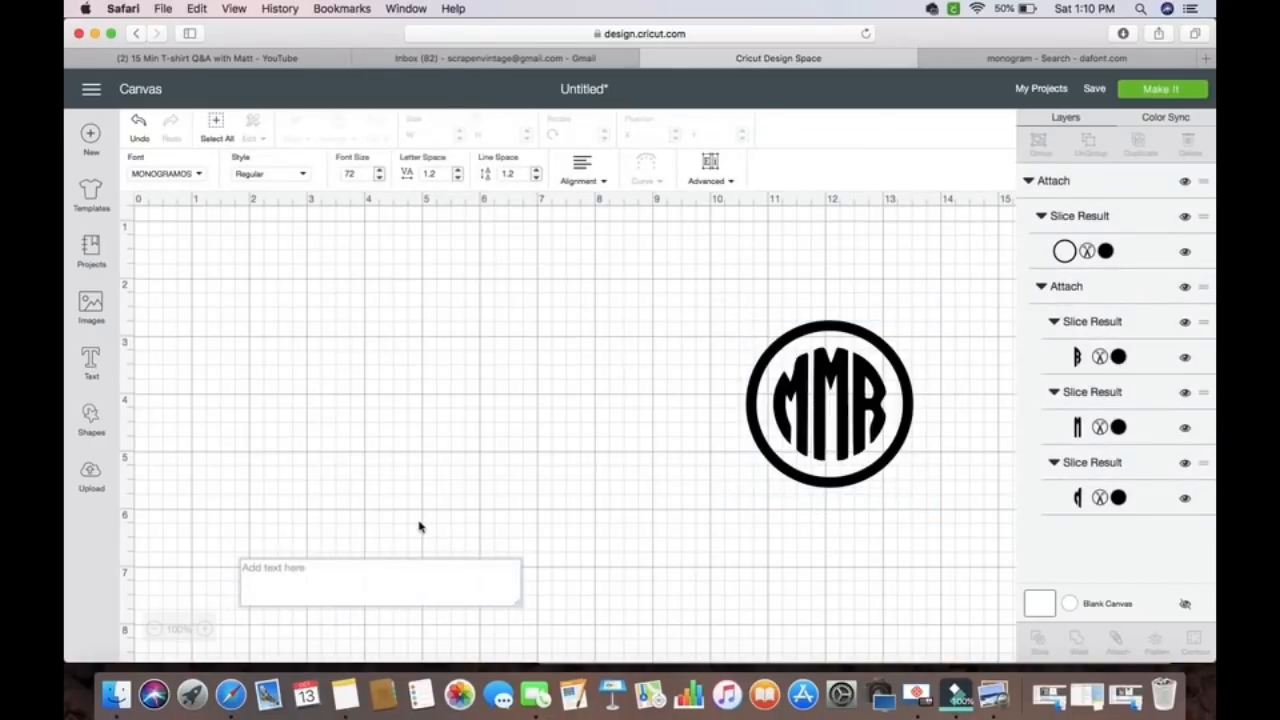
text(A)
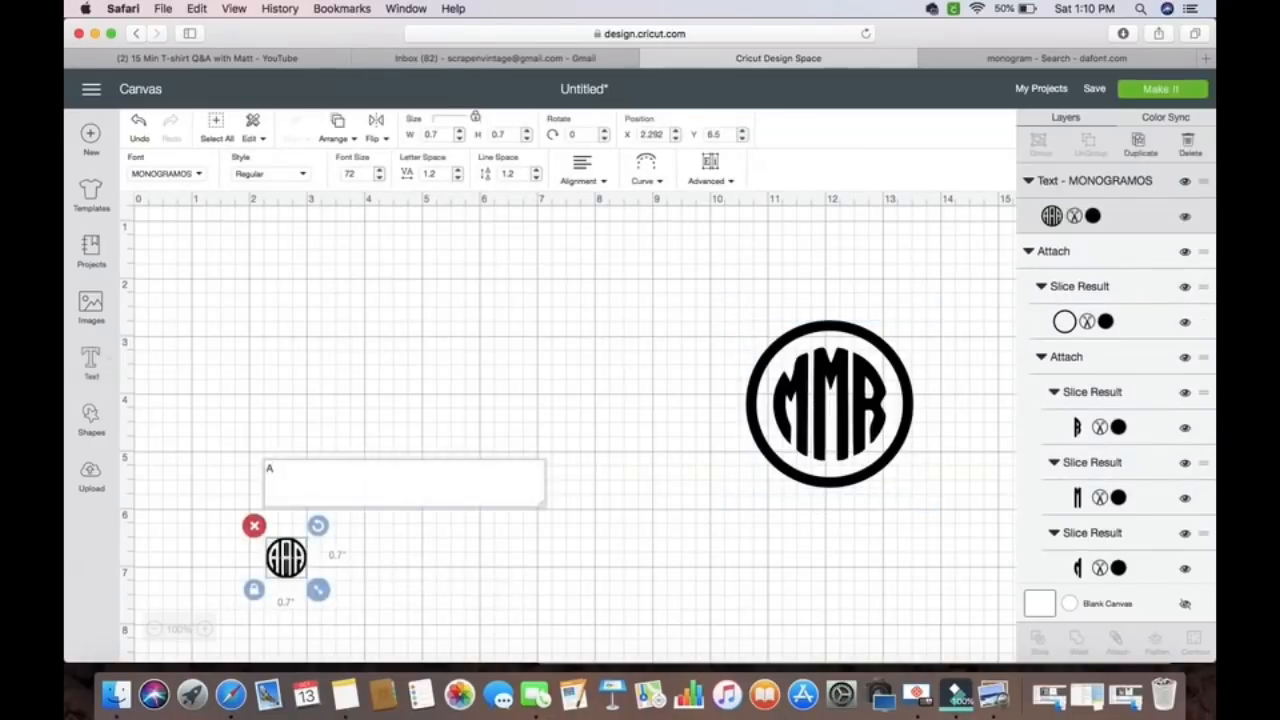
key(BackSpace)
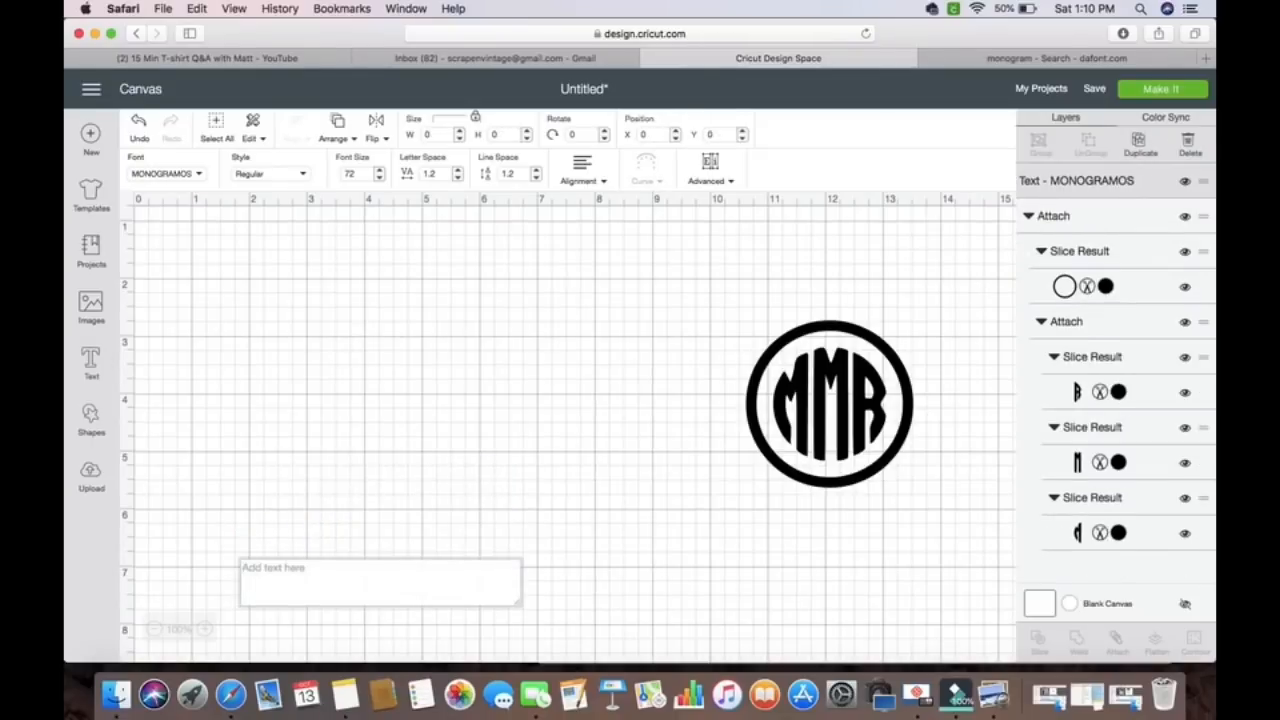
text(A)
drag(240, 253, 210, 228)
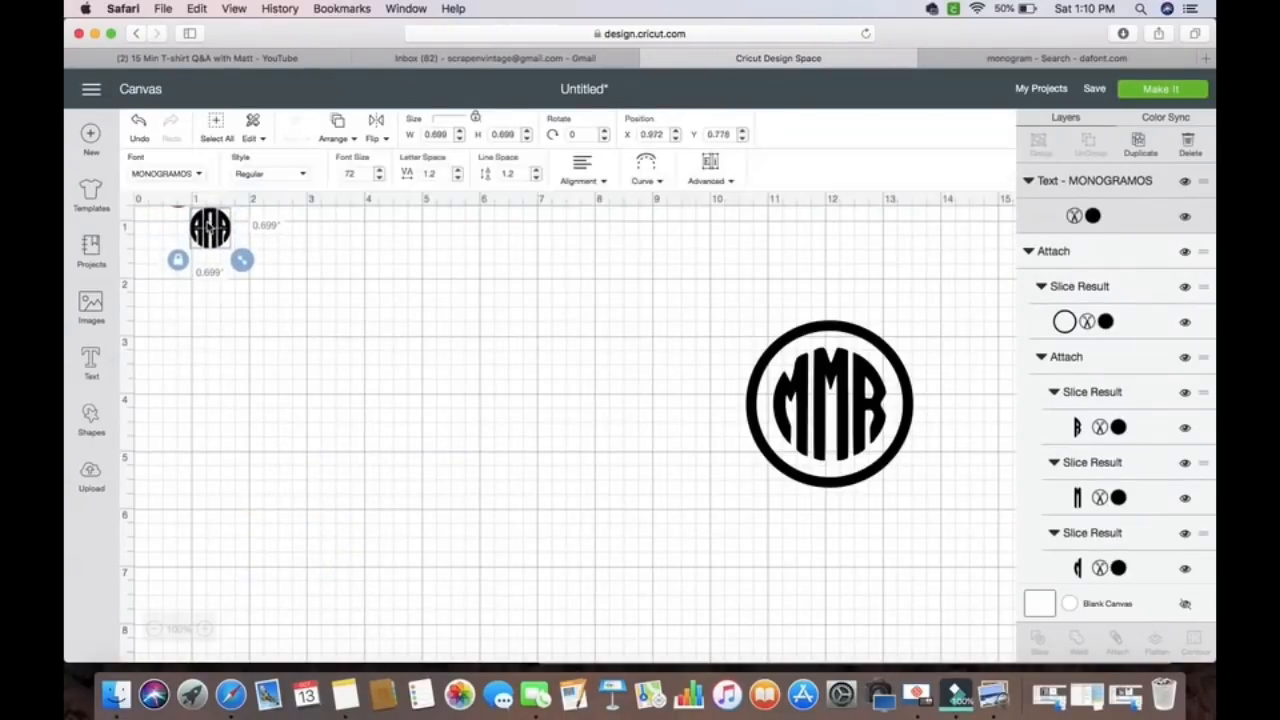
Add the letter B as a separate MONOGRAMOS text and place it below the AAA monogram
click(90, 413)
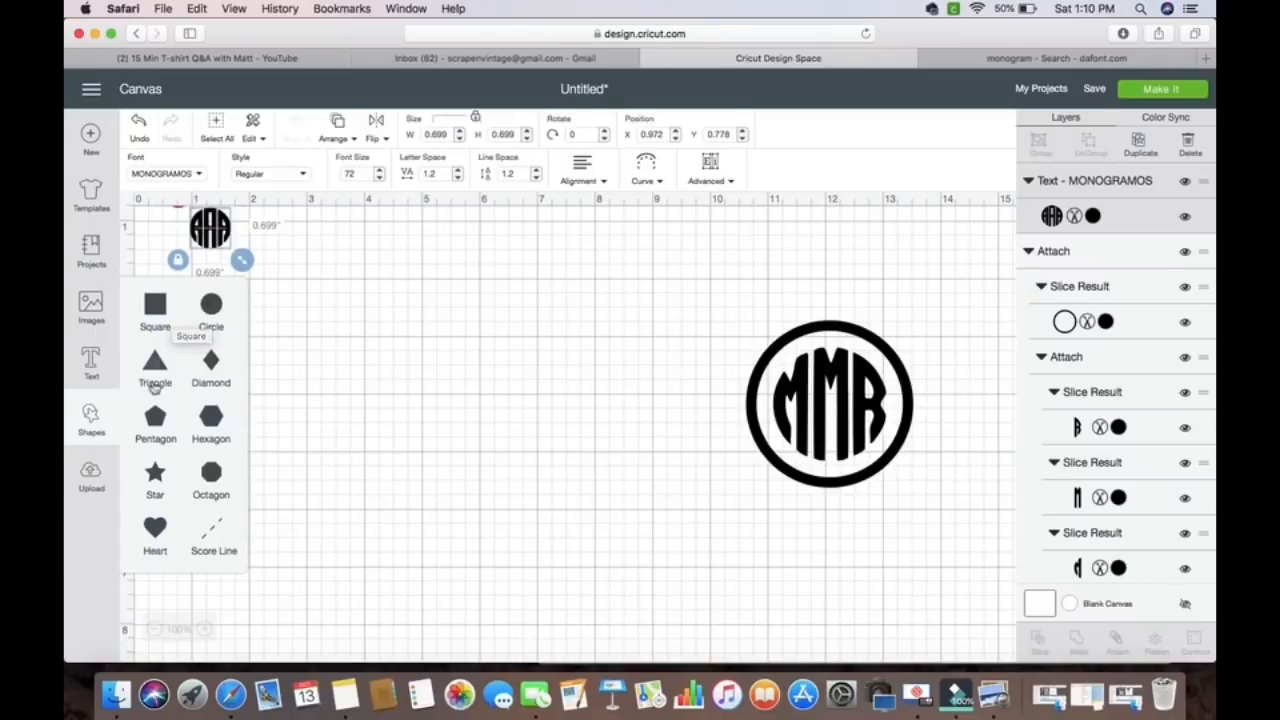
click(400, 438)
click(91, 362)
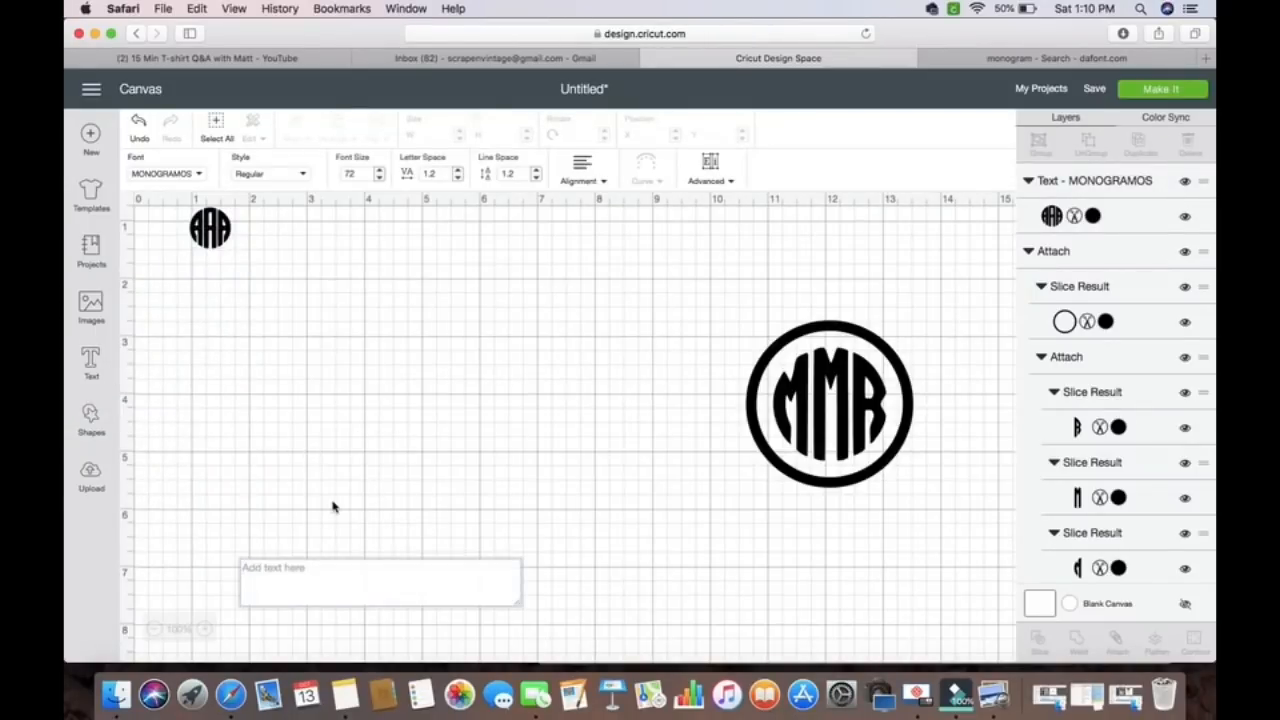
text(a)
click(405, 612)
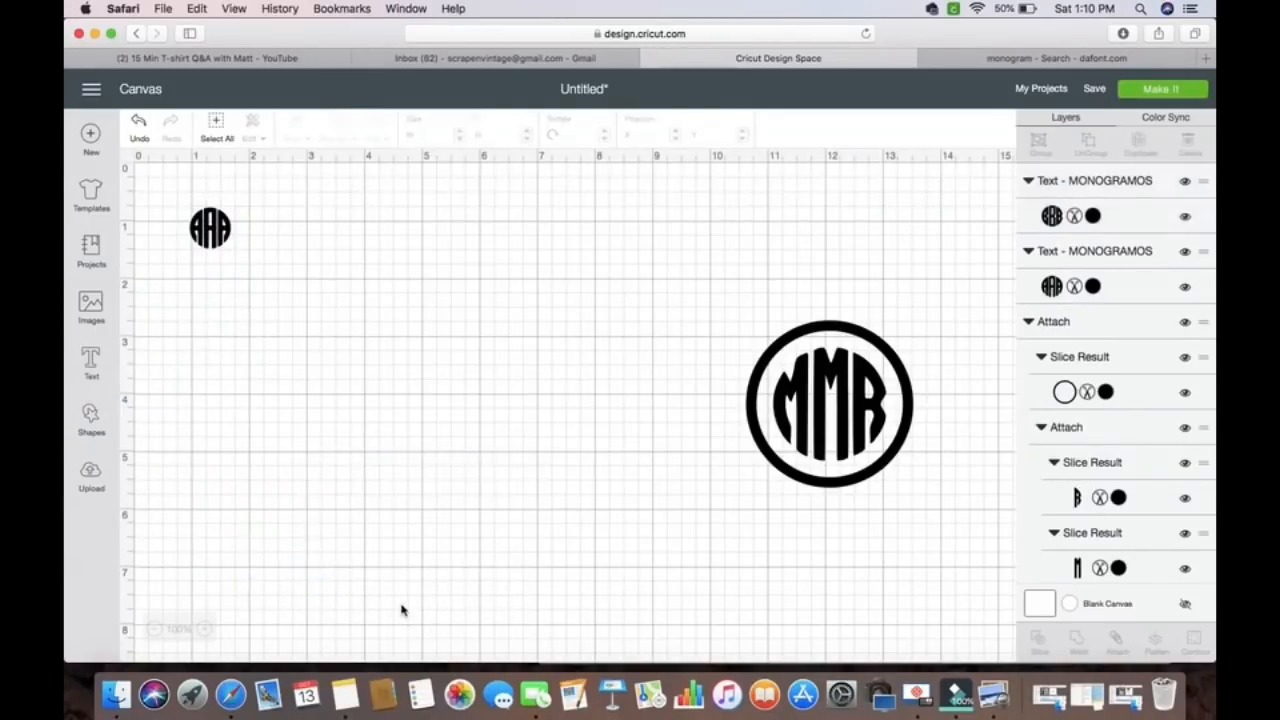
drag(288, 558, 204, 324)
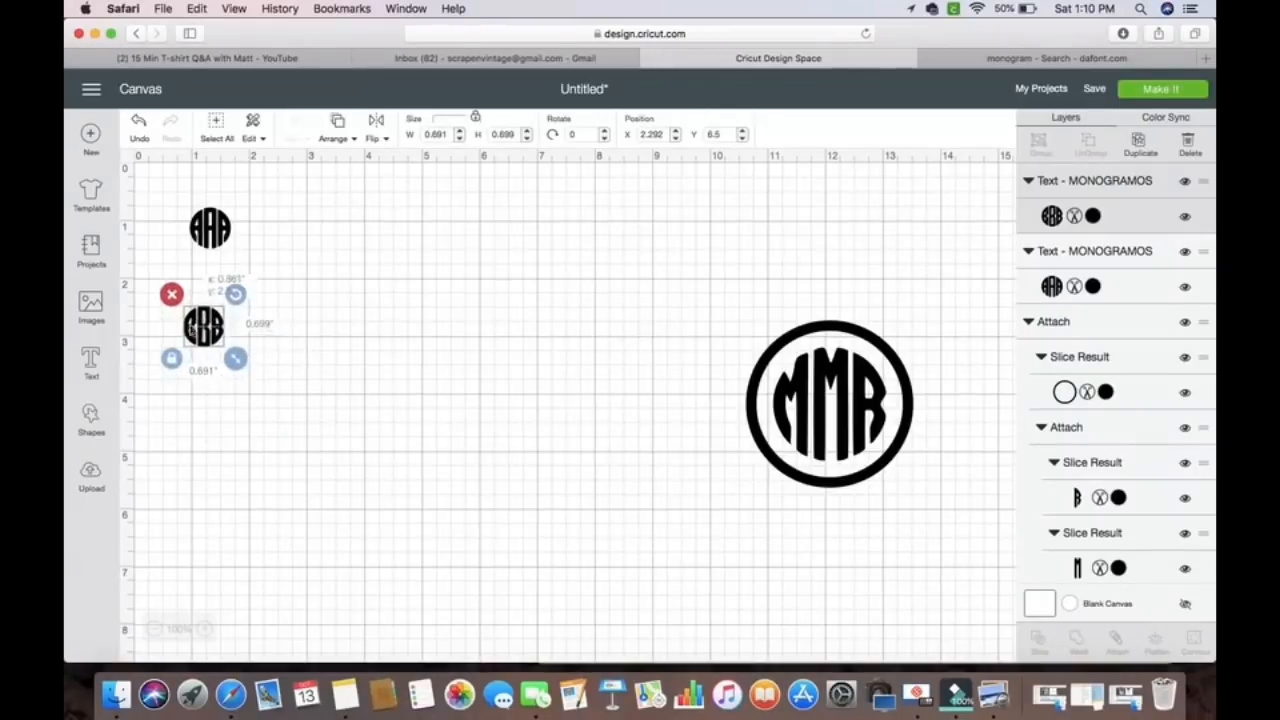
Add the rest of the alphabet as one MONOGRAMOS text reading efghijklmnopqurtuvwxyz
click(91, 362)
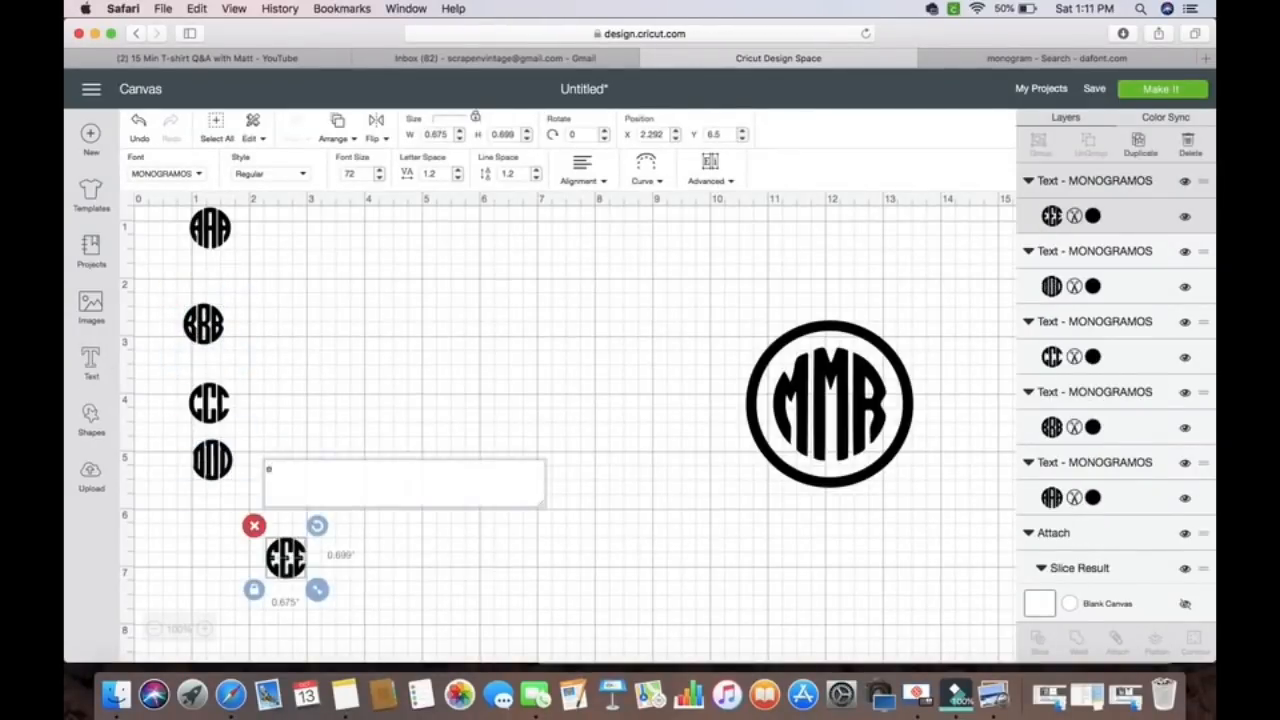
text(fghijklmnopqrtuvwxyz)
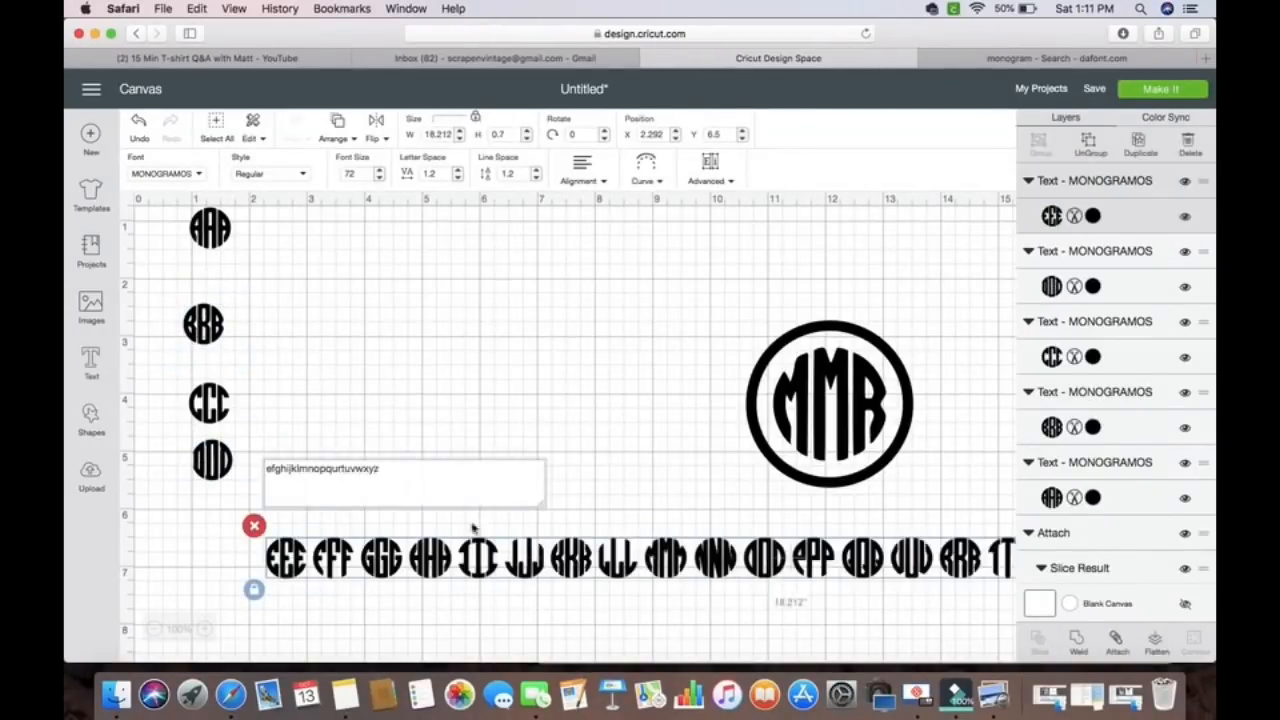
Move the separate letter monograms out of the row and arrange them in alphabetical order in the column below AAA
scroll(600, 400, down, 5)
drag(730, 340, 743, 595)
scroll(600, 400, up, 5)
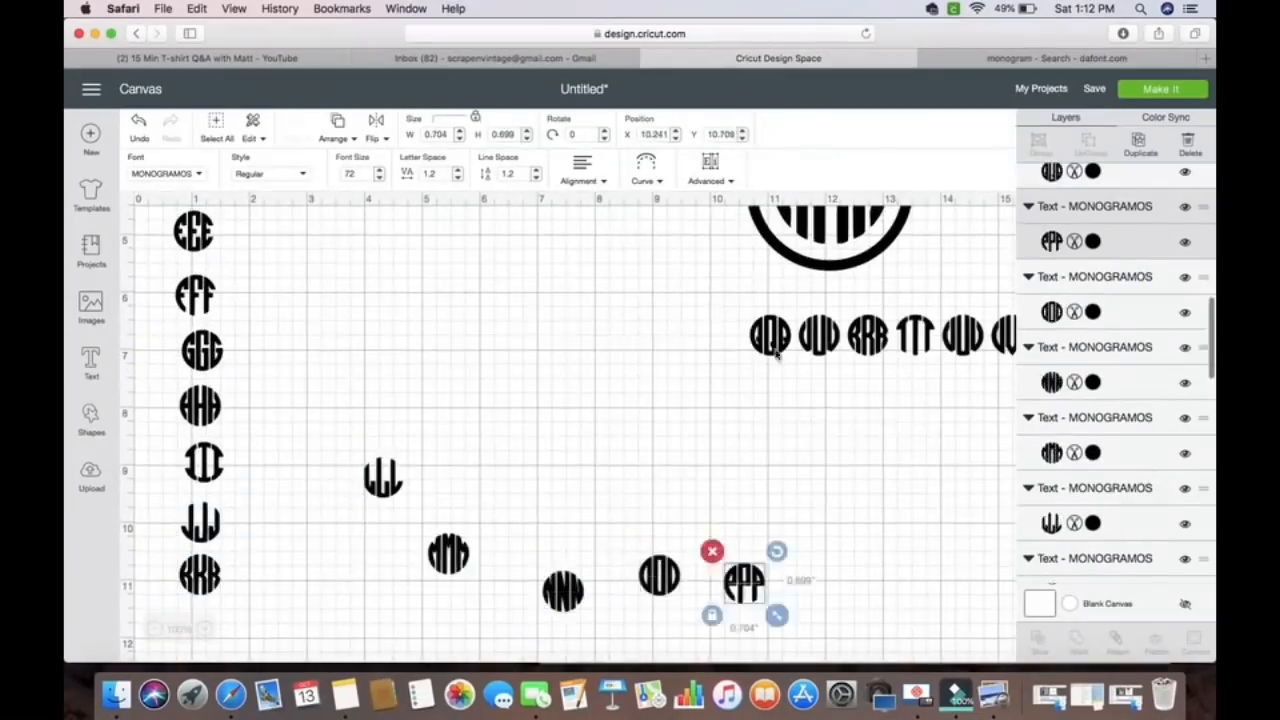
scroll(600, 400, down, 5)
scroll(600, 400, up, 5)
drag(429, 434, 276, 540)
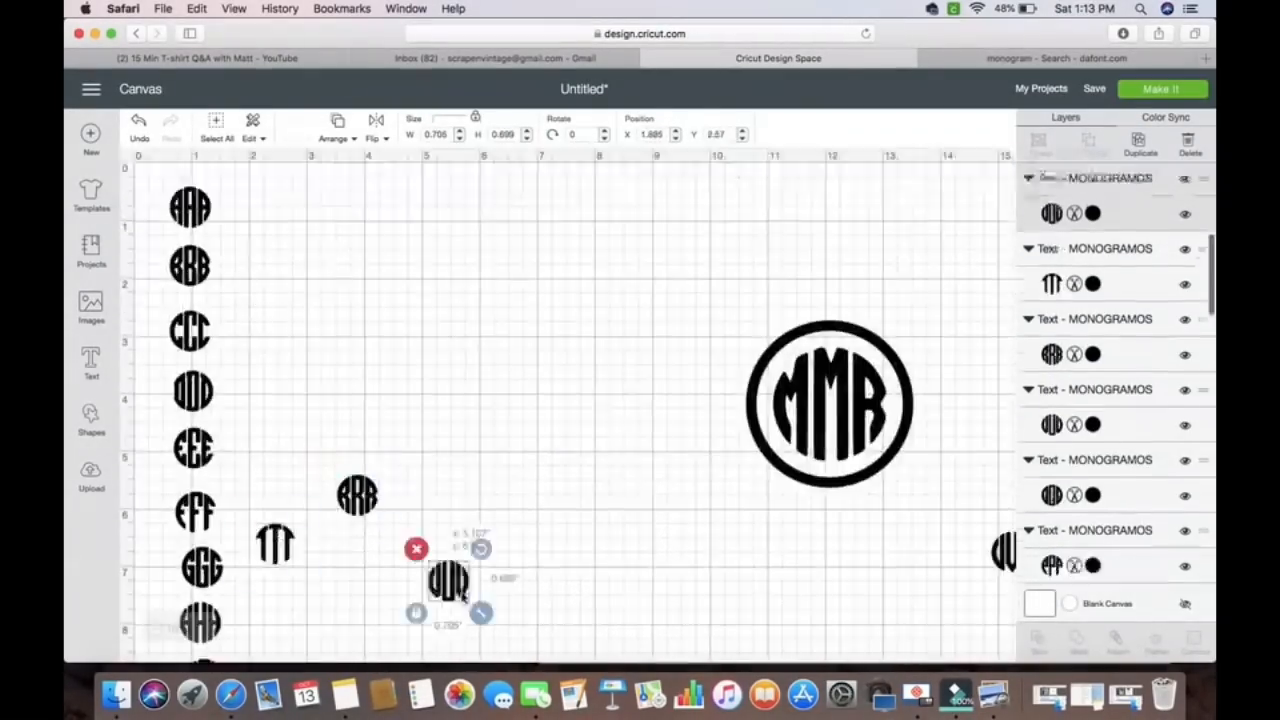
scroll(276, 540, down, 10)
drag(200, 410, 200, 470)
scroll(200, 470, up, 2)
drag(329, 500, 206, 557)
scroll(593, 405, up, 10)
drag(593, 405, 260, 380)
Look over the column of letter monograms along the whole alphabet and clear the selection
scroll(337, 480, up, 15)
scroll(337, 483, down, 5)
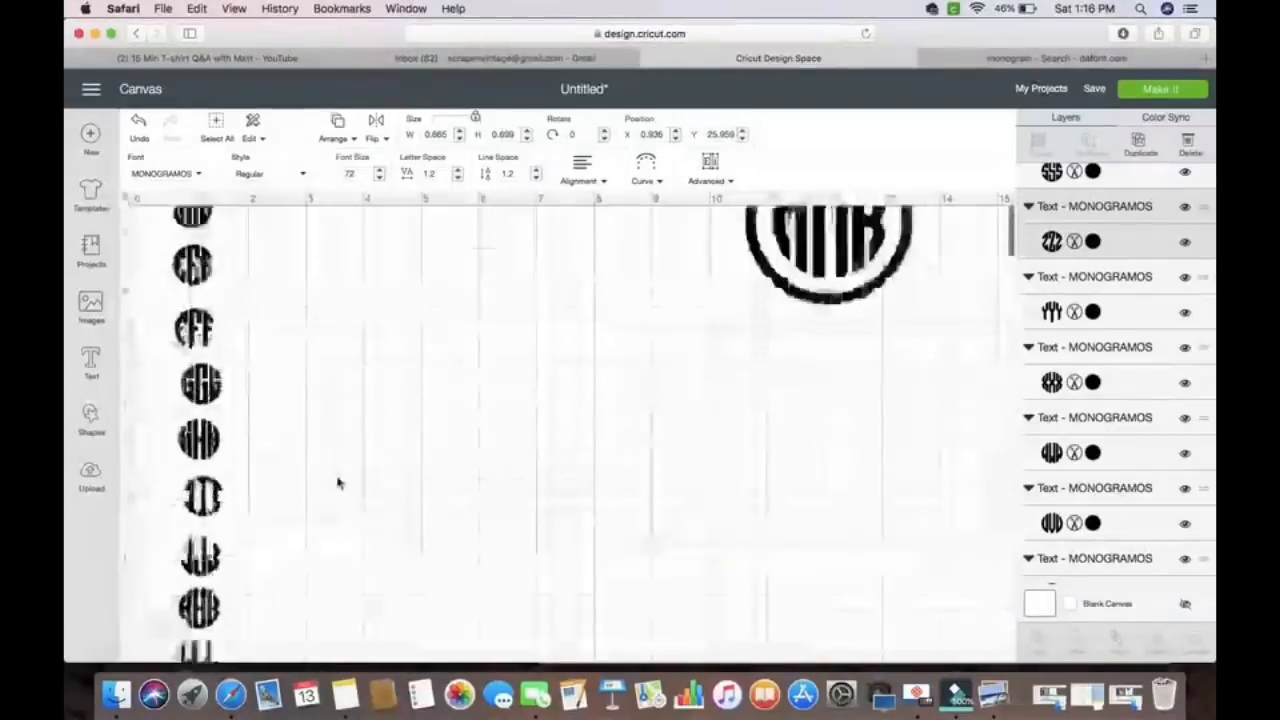
scroll(337, 483, up, 5)
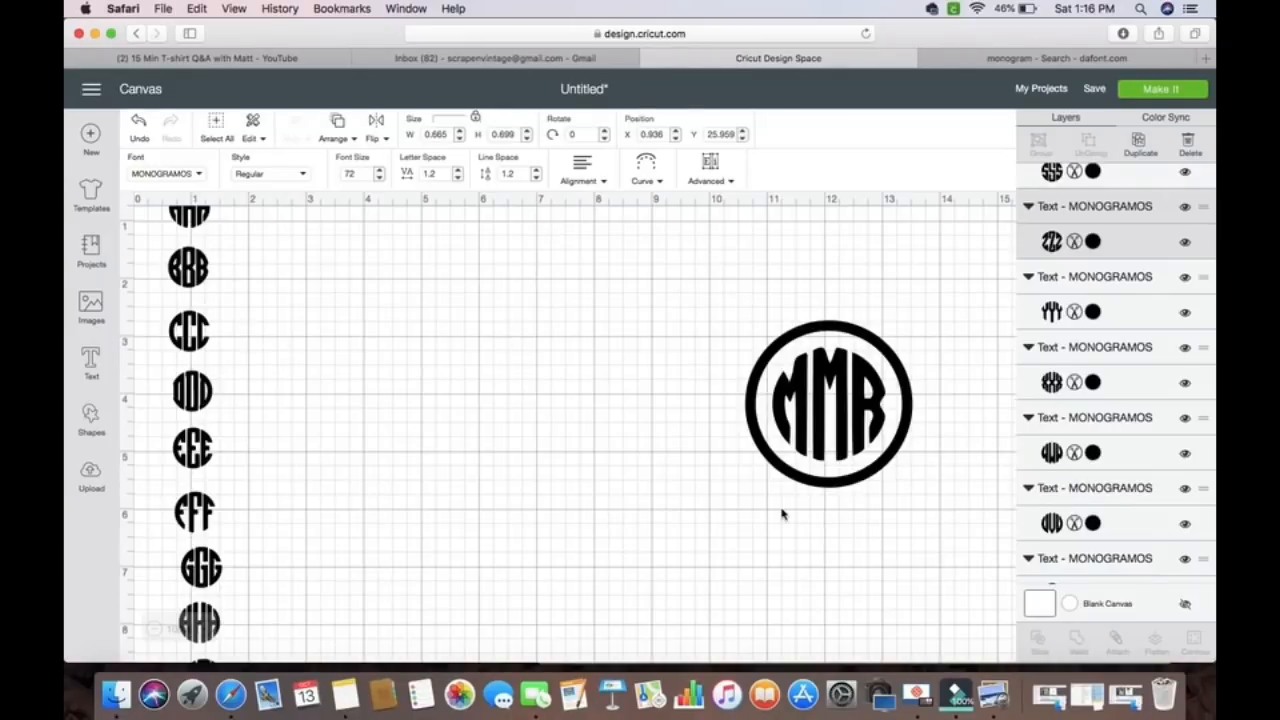
scroll(782, 514, down, 3)
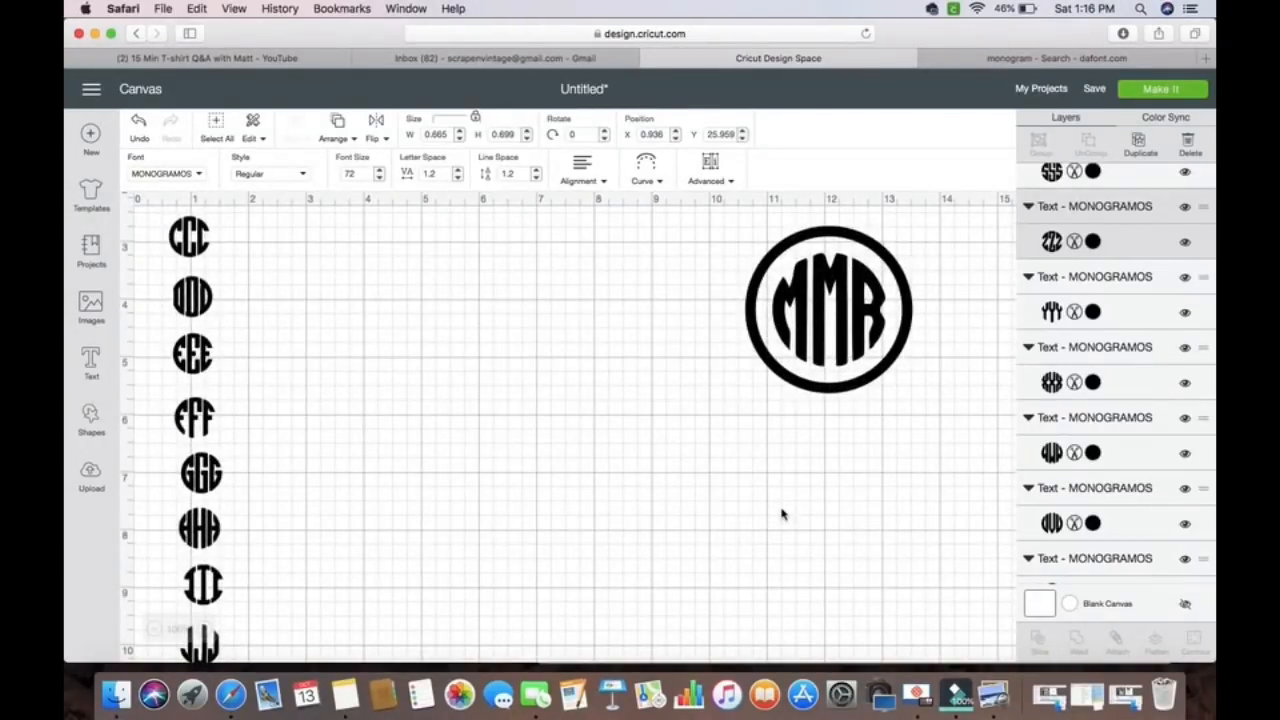
scroll(782, 514, down, 20)
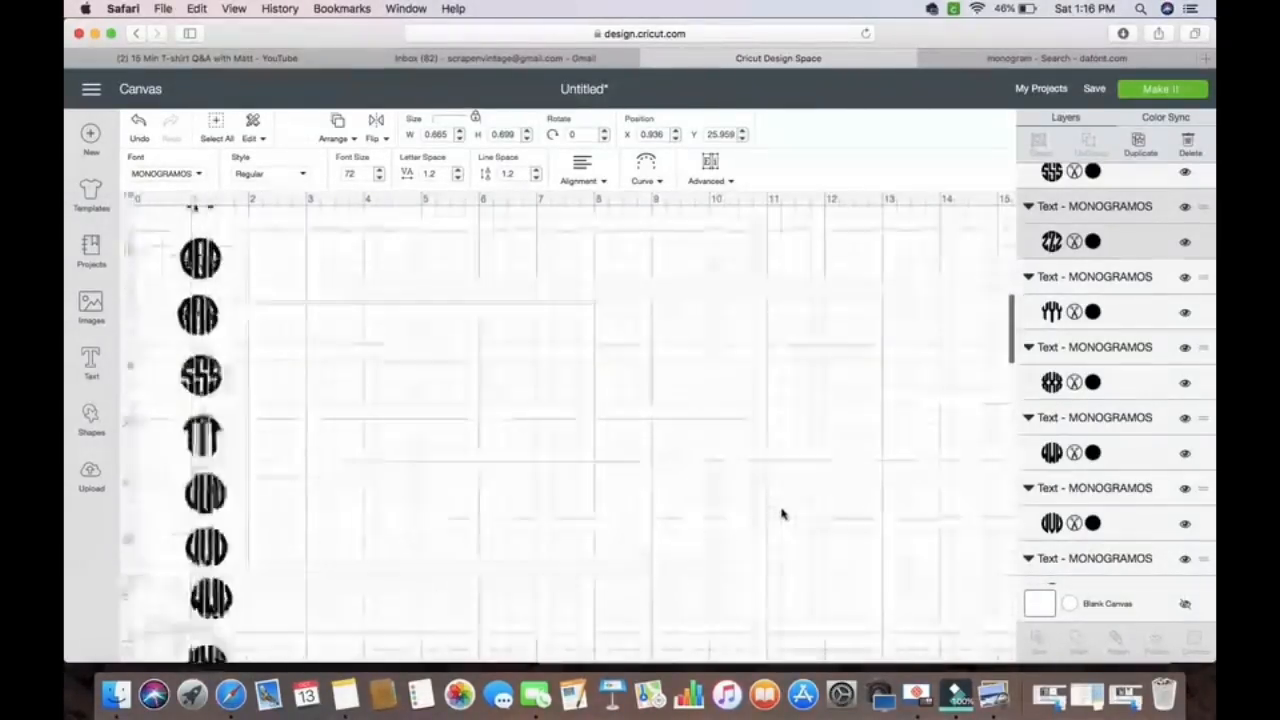
scroll(782, 514, up, 20)
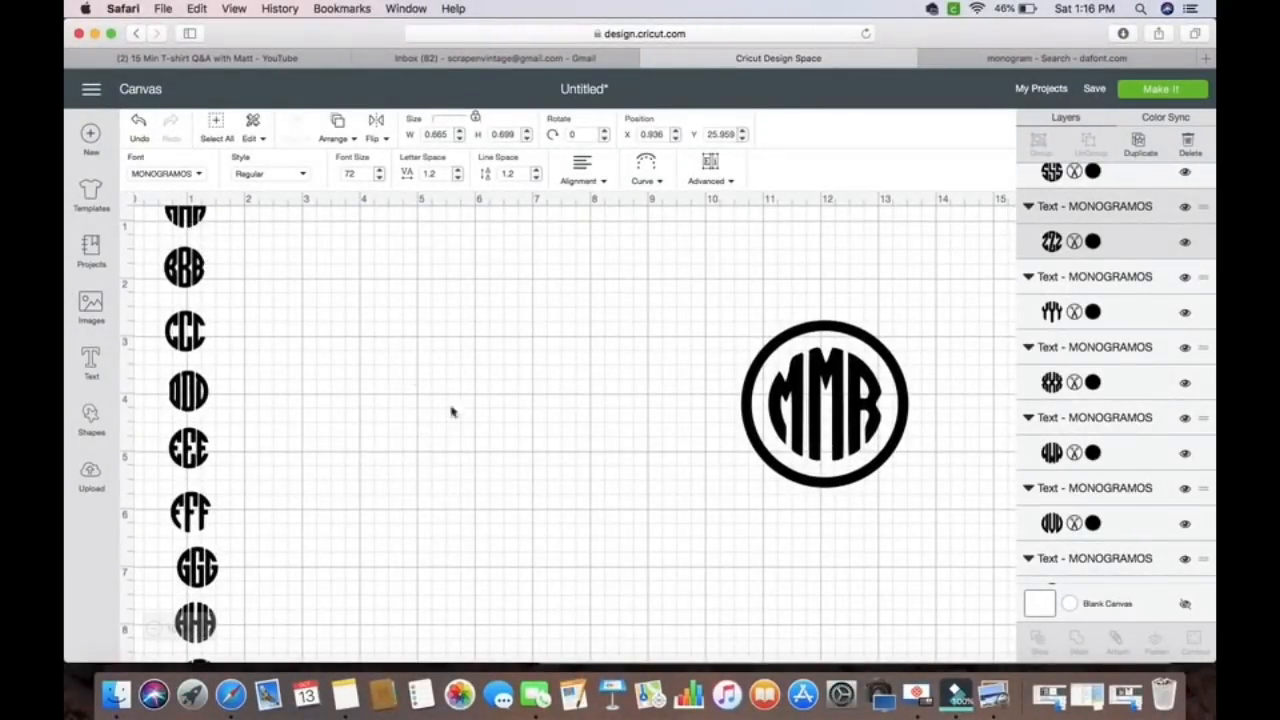
scroll(416, 488, down, 7)
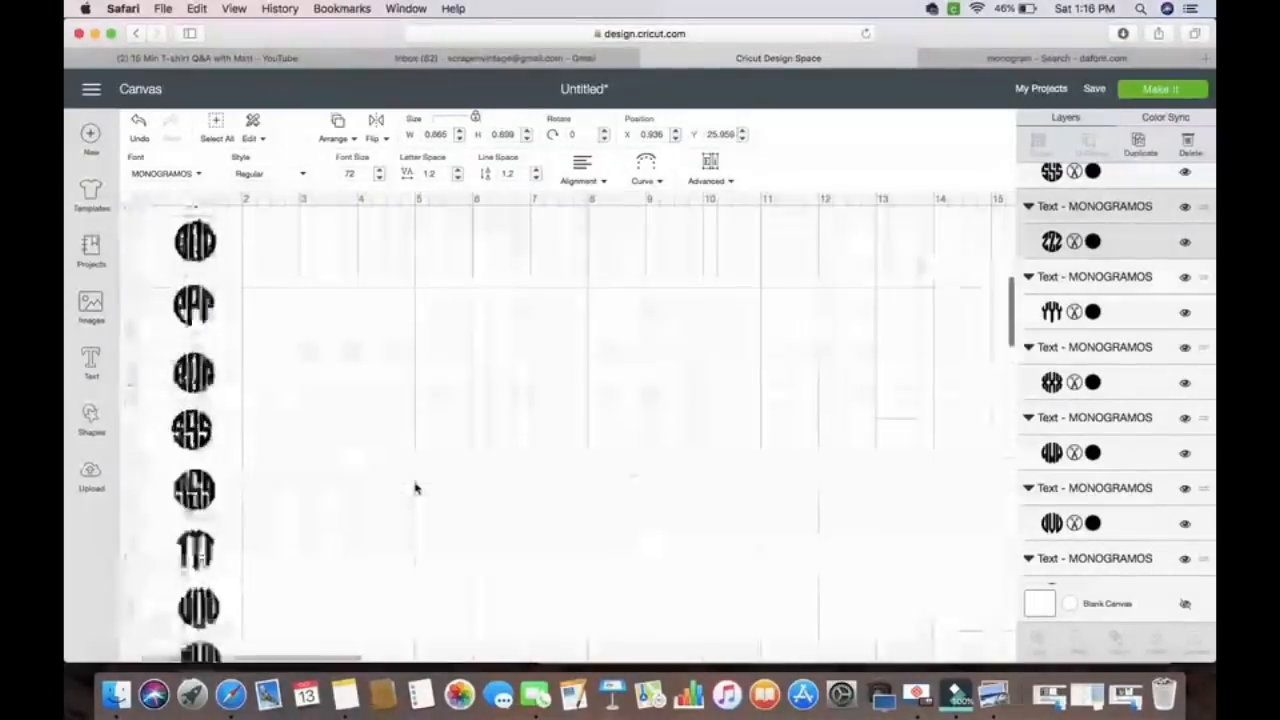
scroll(416, 488, up, 8)
click(297, 334)
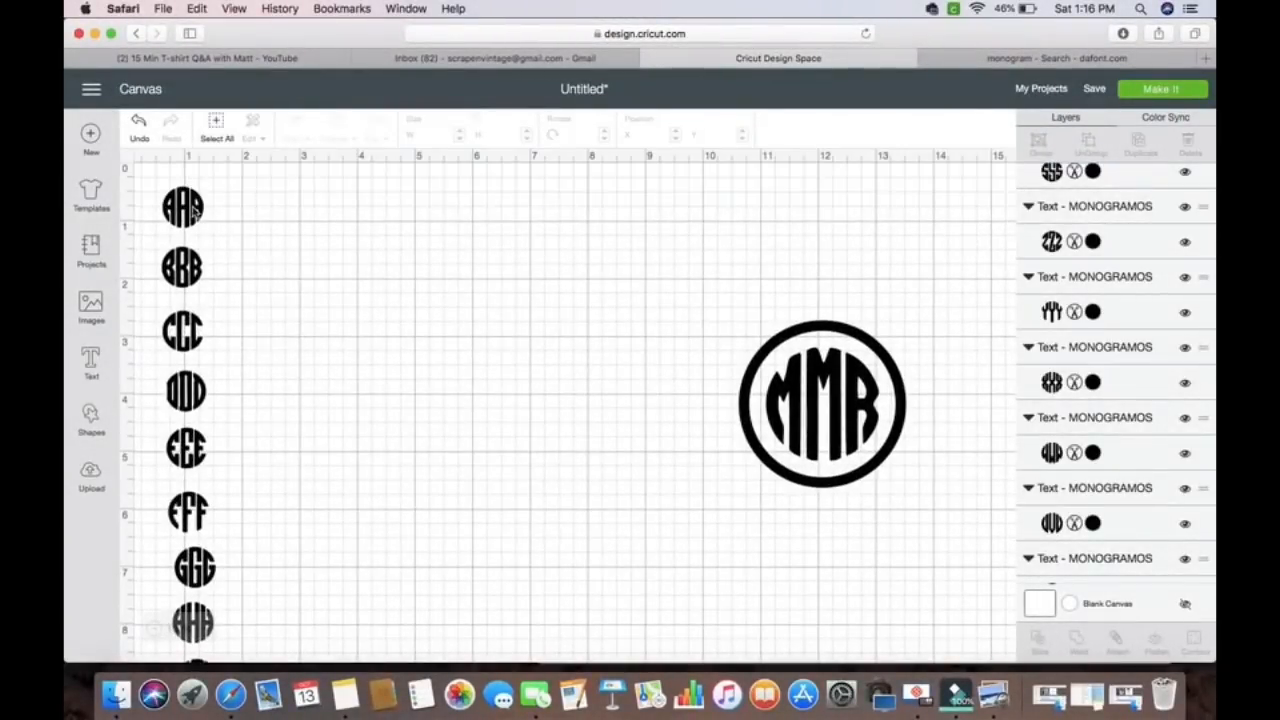
Move the AAA monogram onto the open canvas and cover its right-hand A with a new square about 1.153" wide
click(186, 214)
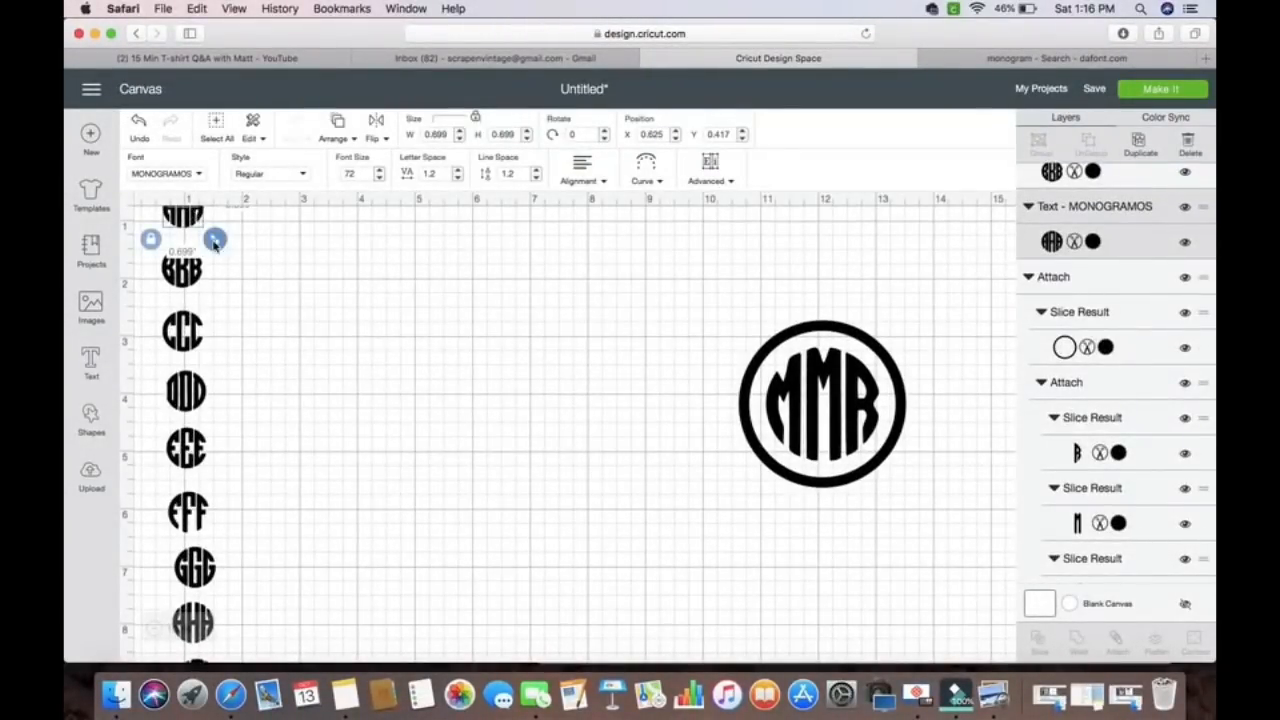
drag(182, 212, 364, 362)
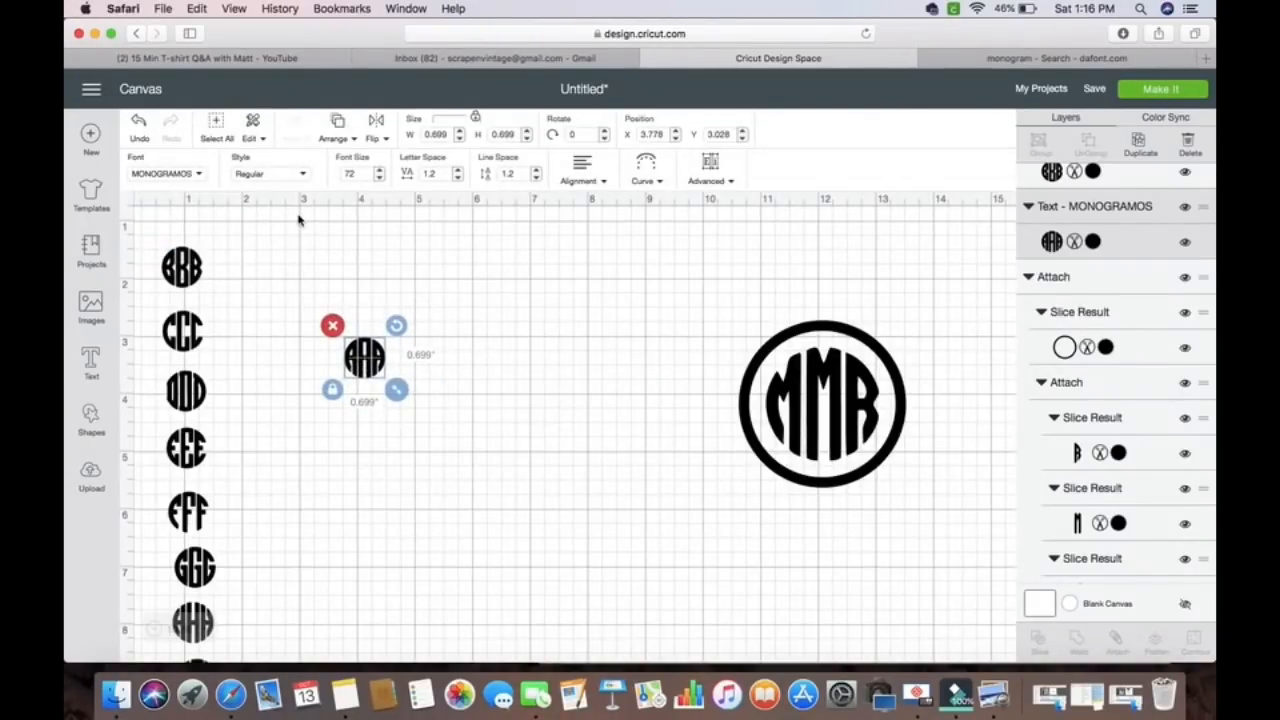
click(91, 418)
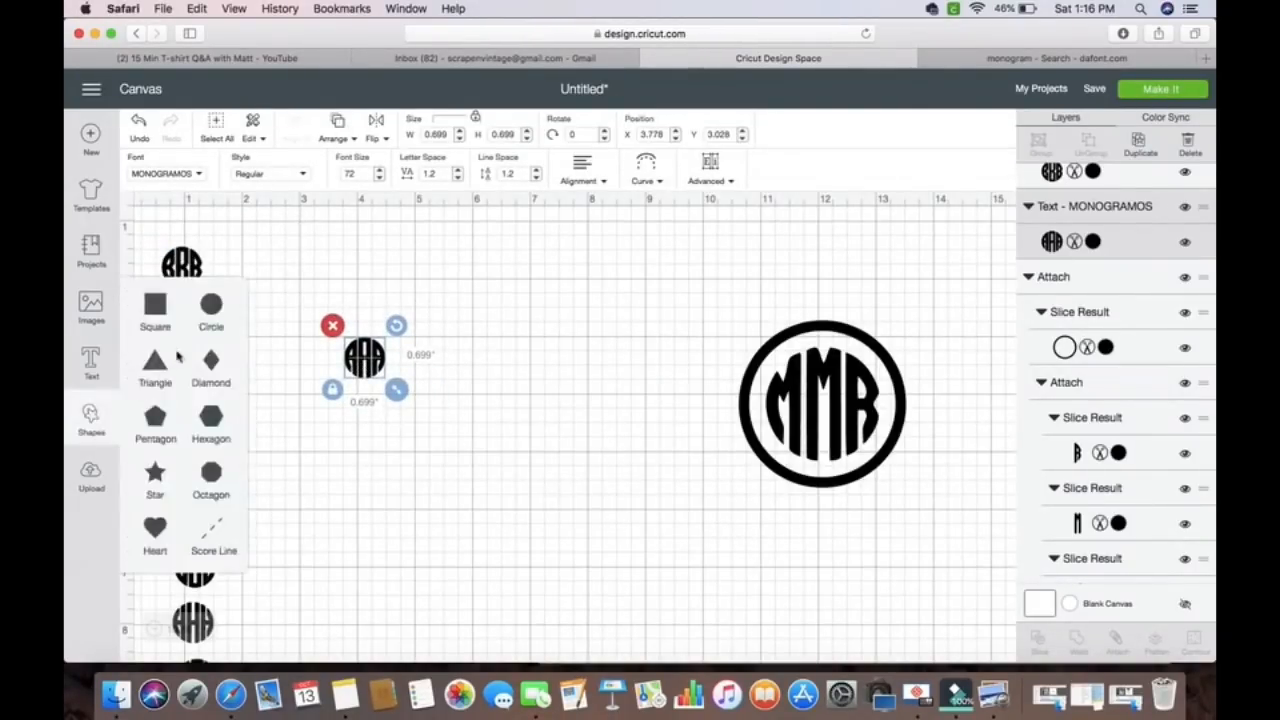
click(155, 310)
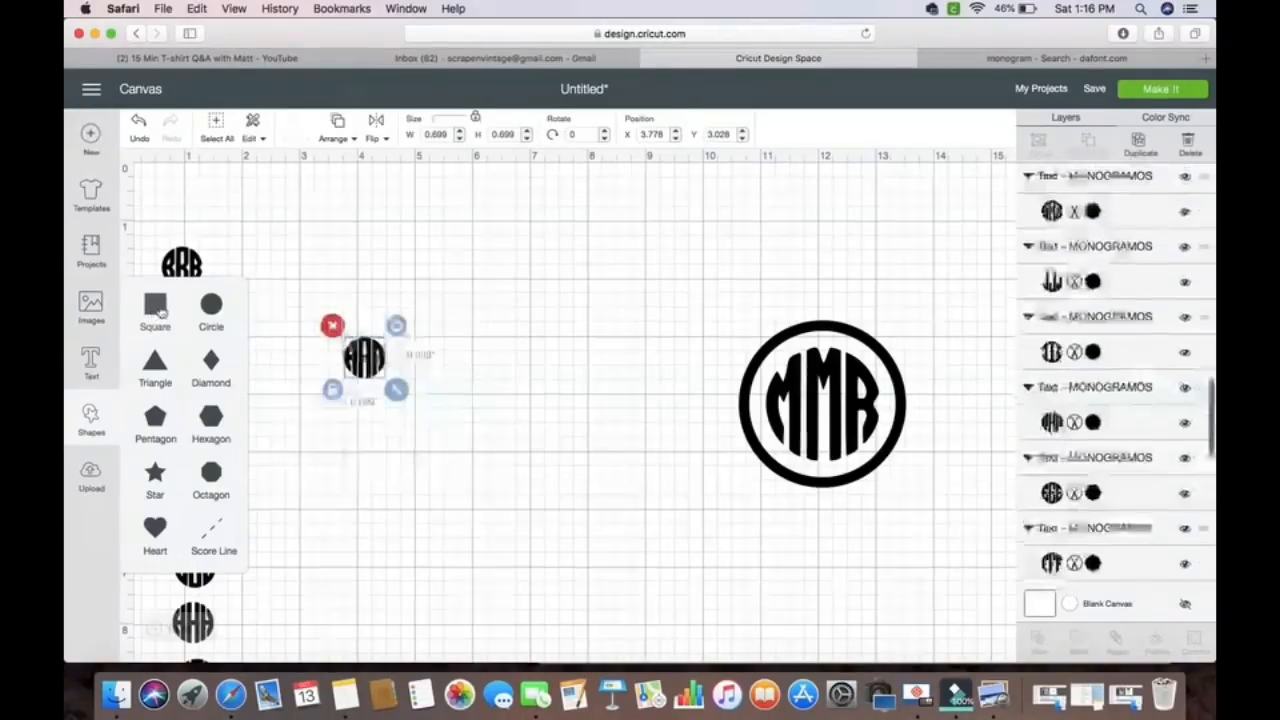
drag(412, 393, 519, 348)
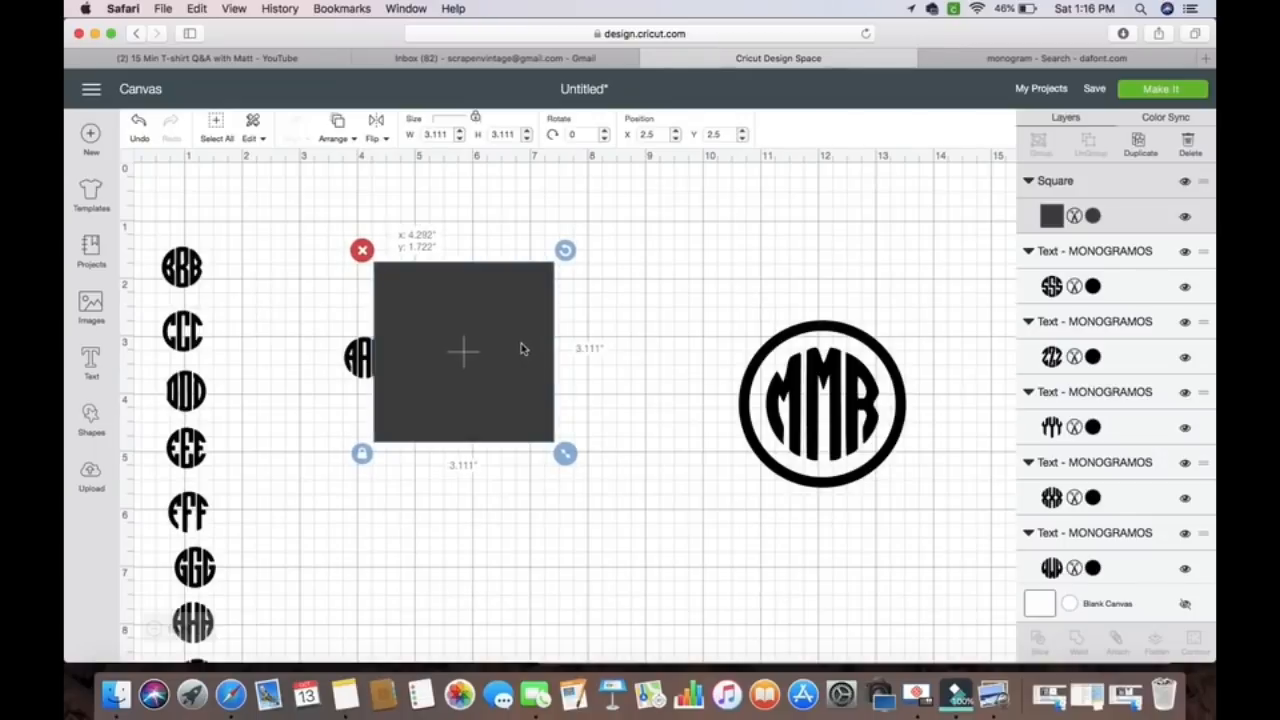
drag(519, 348, 522, 348)
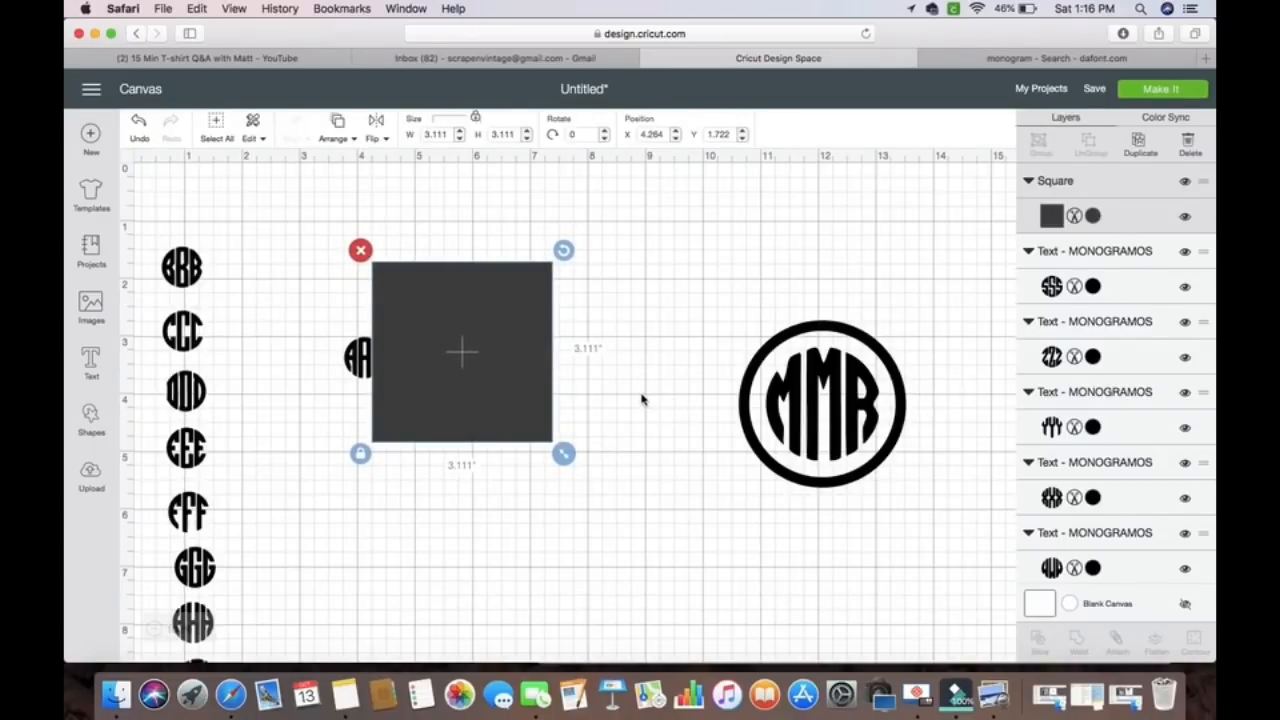
drag(563, 453, 408, 375)
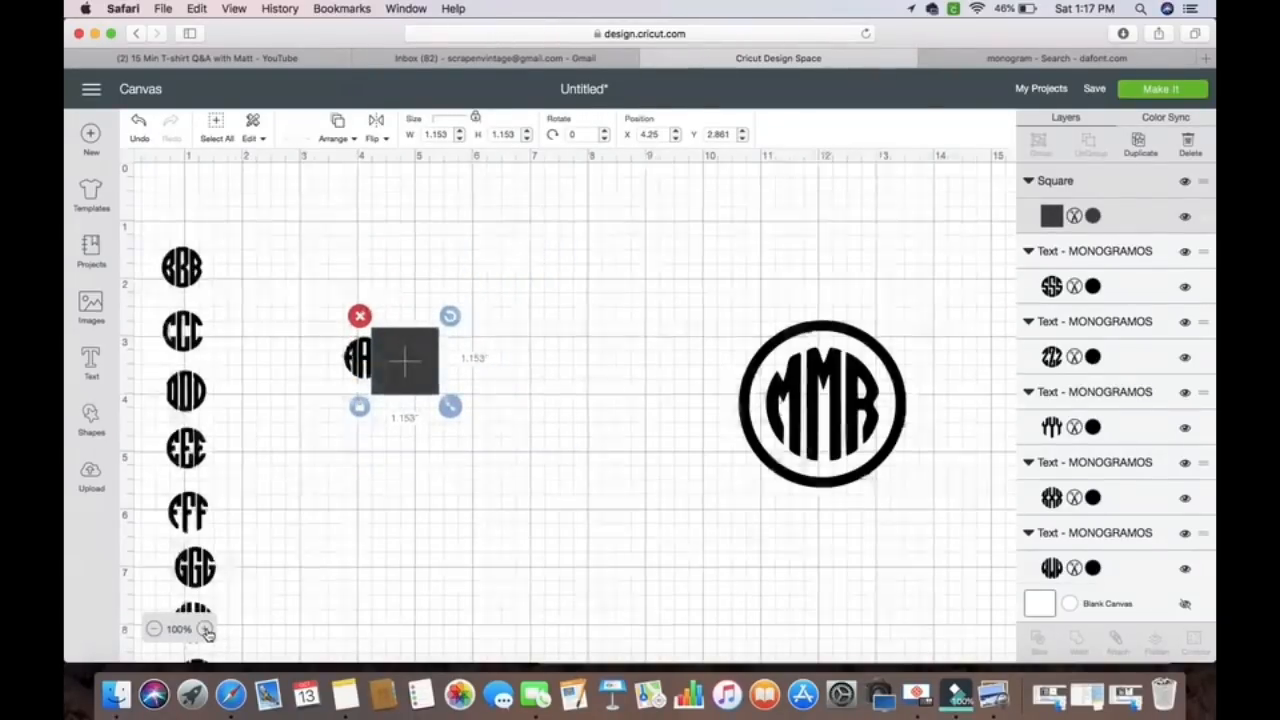
Fine-tune the square's position over the right-hand A and slice it with the AAA monogram
click(207, 634)
drag(517, 443, 508, 441)
drag(374, 272, 565, 505)
click(1041, 640)
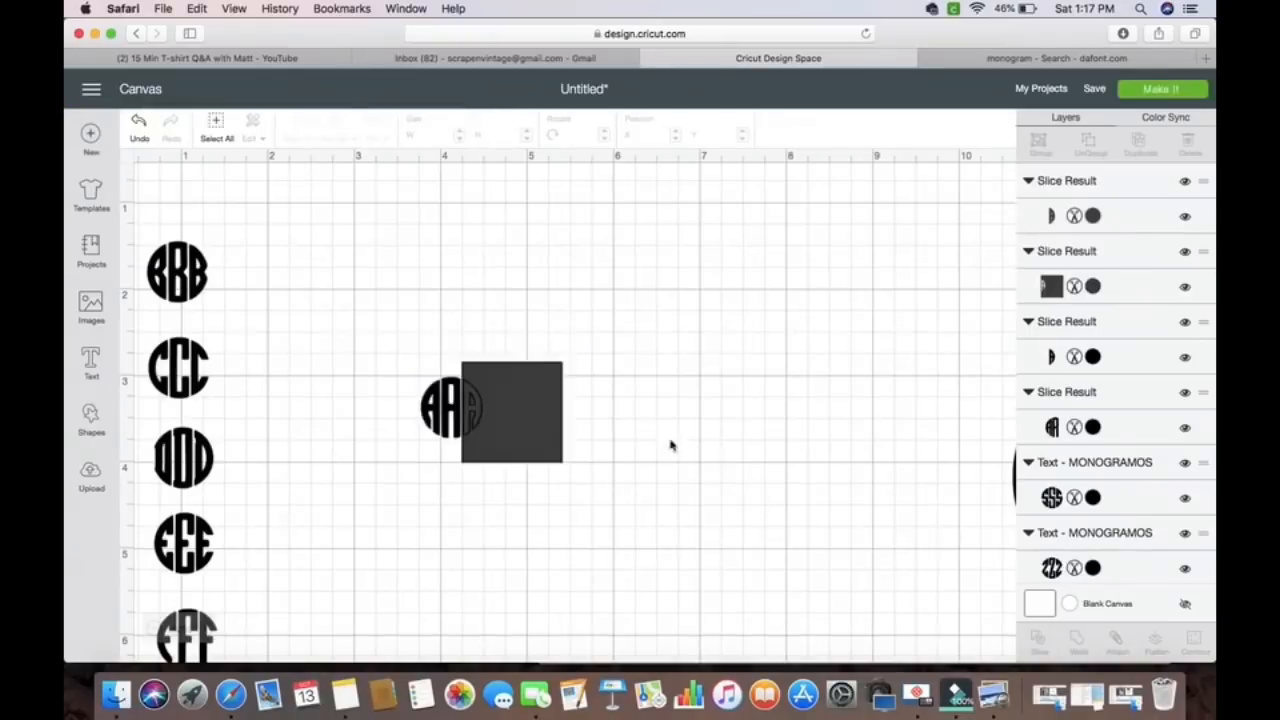
Delete the cut-out square and the leftover grey copy of the right-hand A
drag(537, 421, 582, 458)
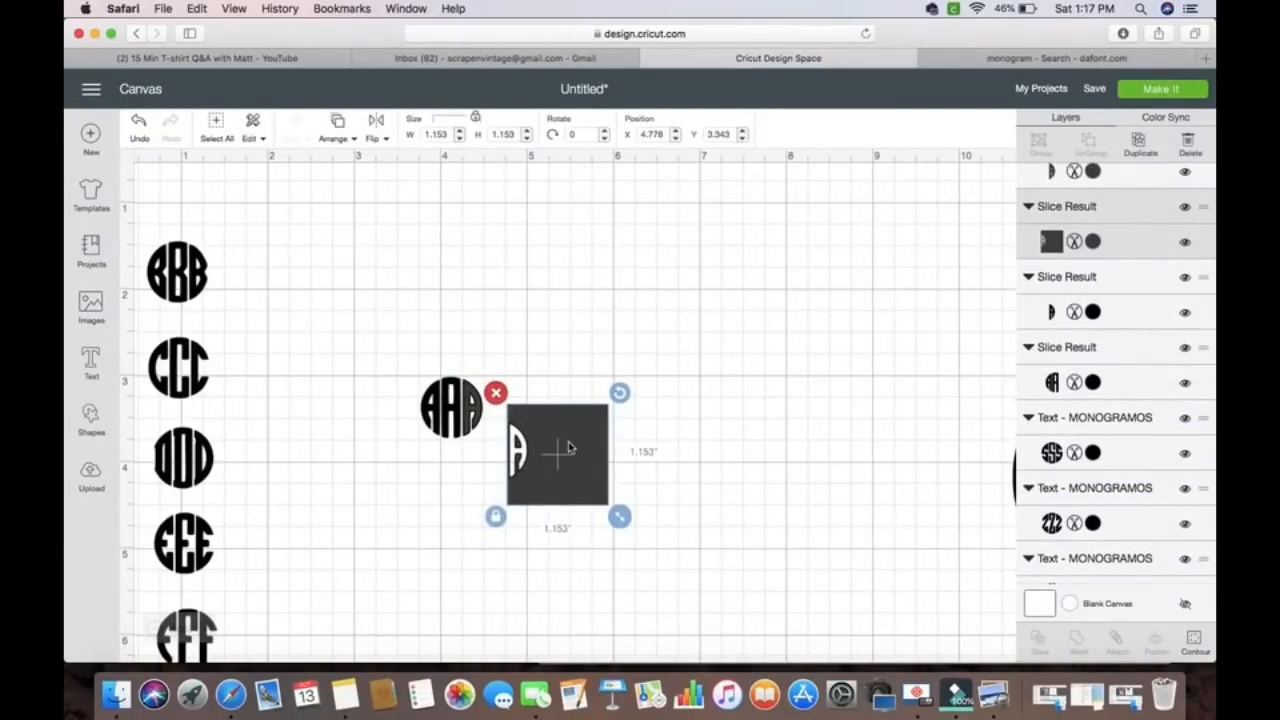
key(BackSpace)
click(478, 414)
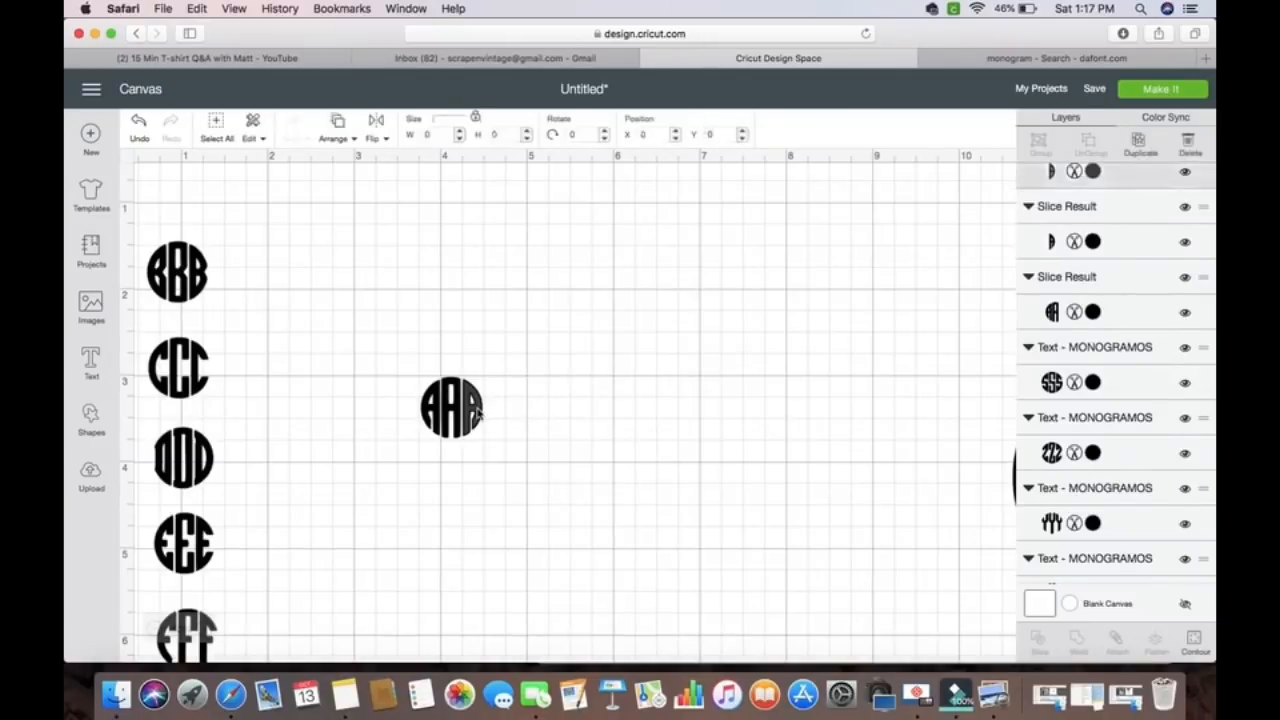
key(BackSpace)
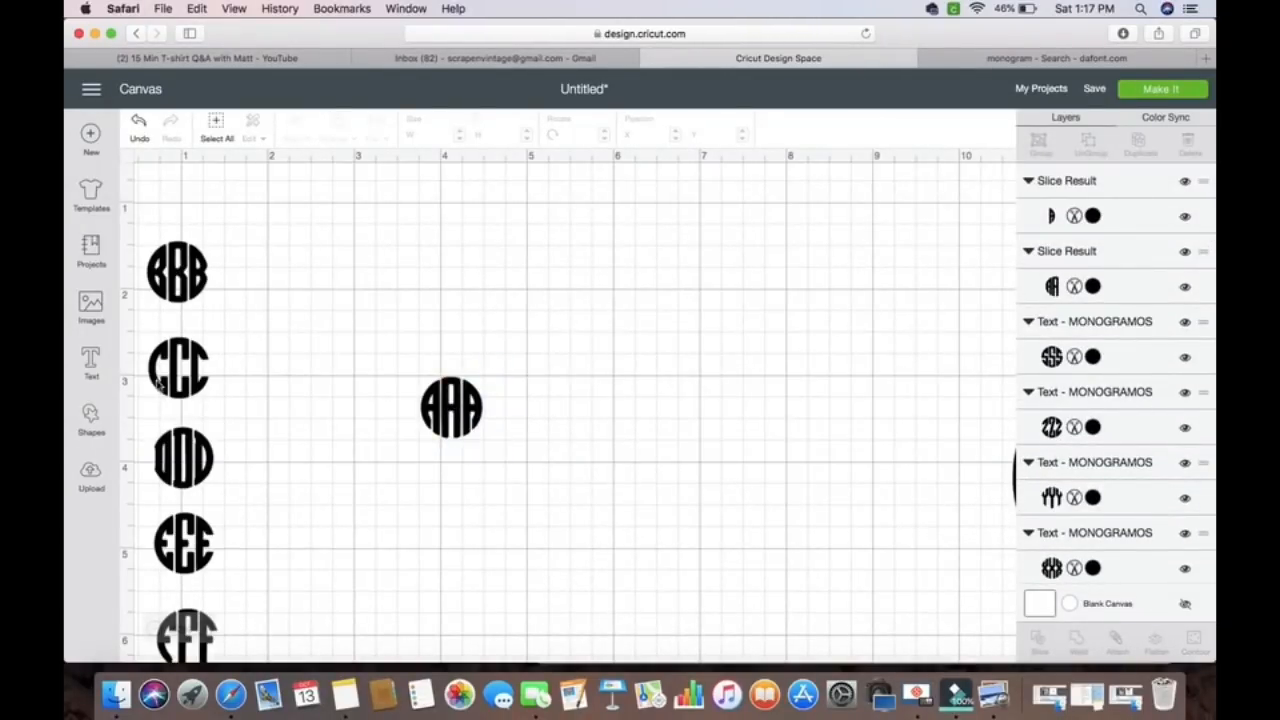
Add a second square, shrink it to about 0.889", and place it over the left-hand A
click(96, 414)
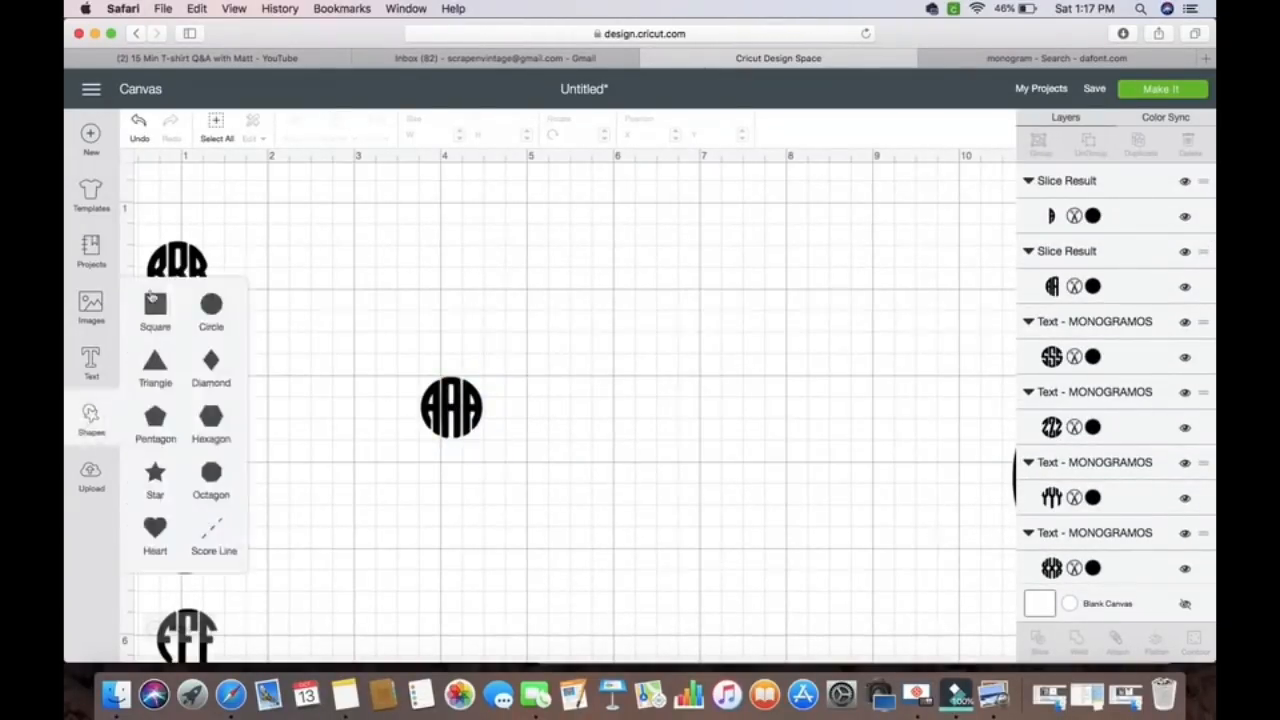
click(155, 305)
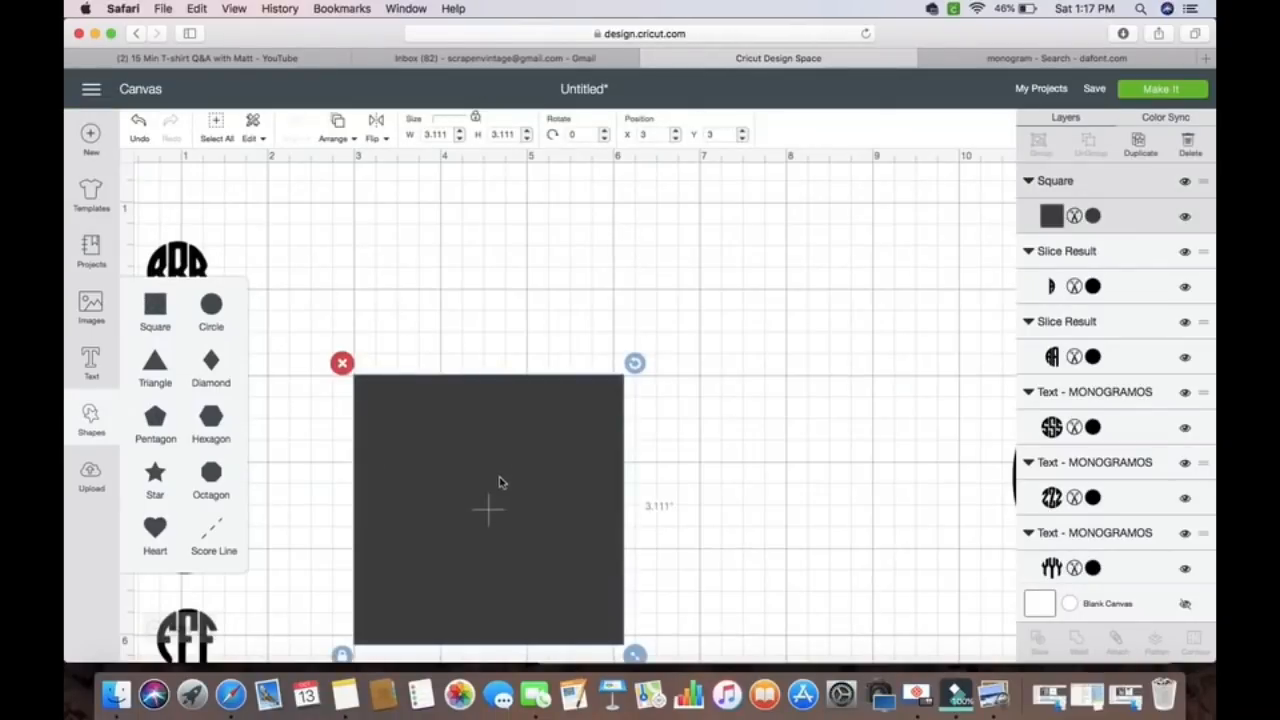
drag(634, 653, 418, 433)
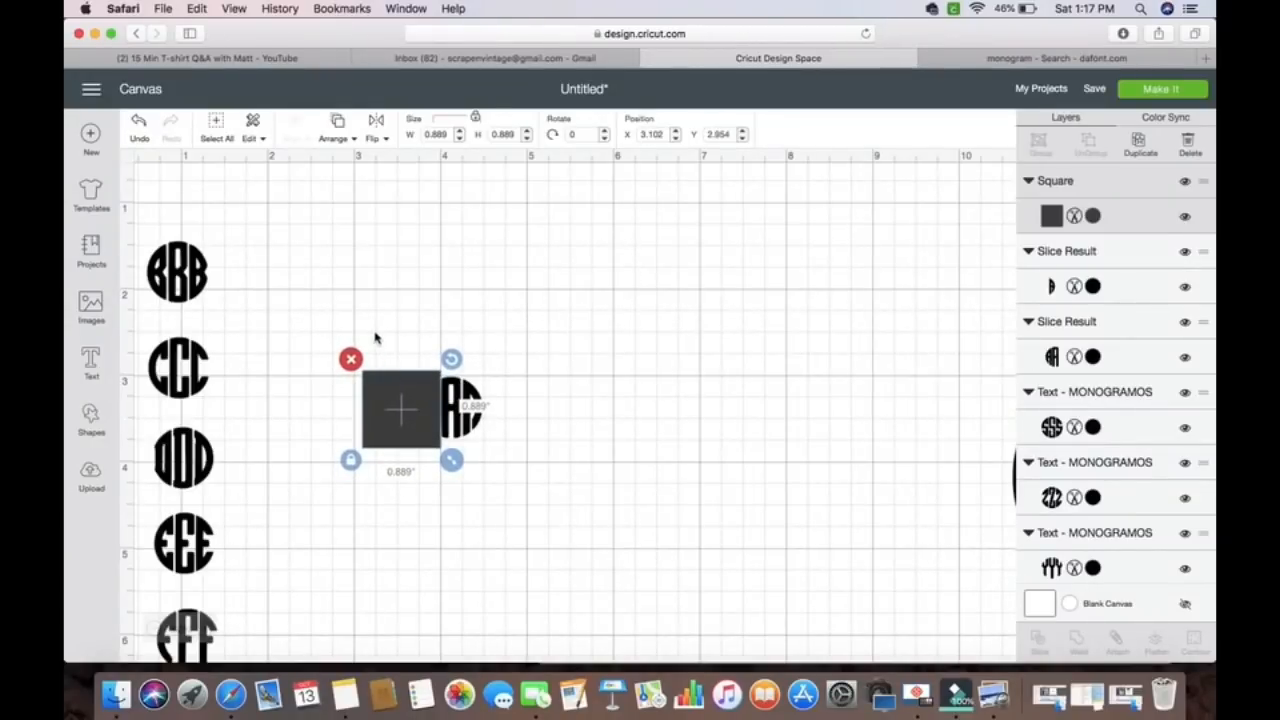
Slice the left-hand A off the remaining AA piece with the second square and delete the cut-out square
drag(365, 335, 531, 460)
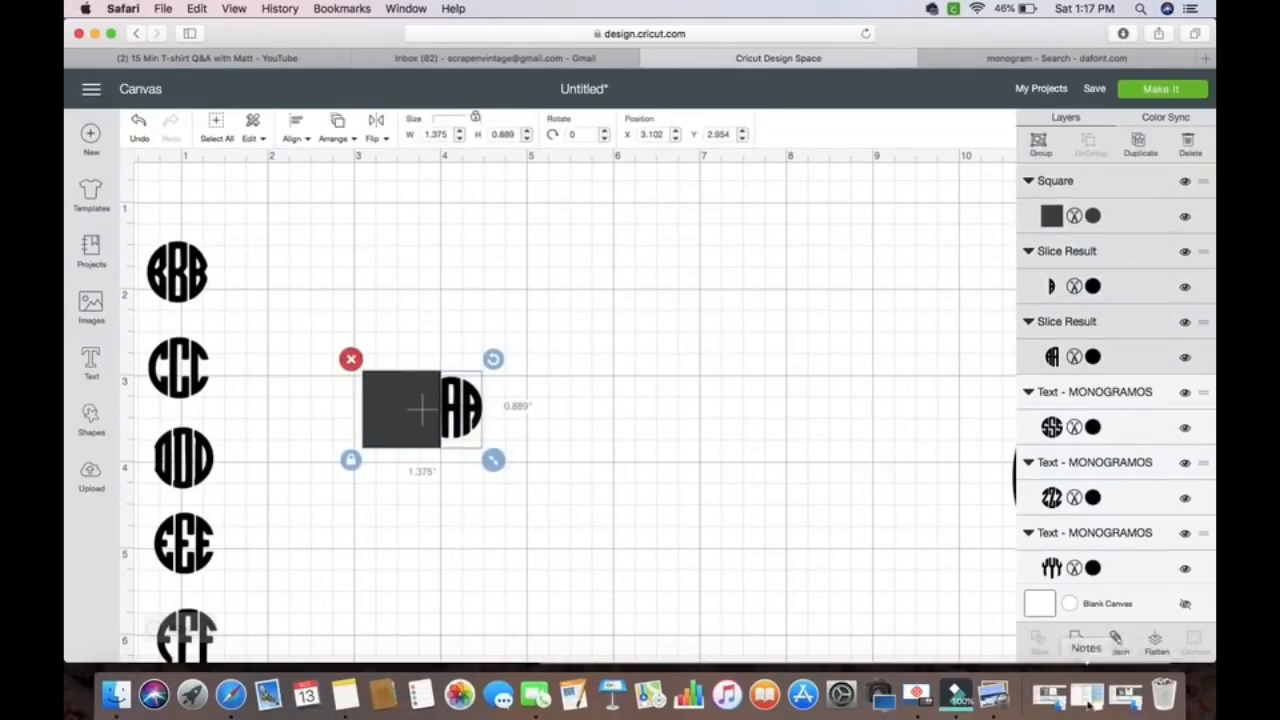
click(539, 463)
drag(349, 325, 460, 493)
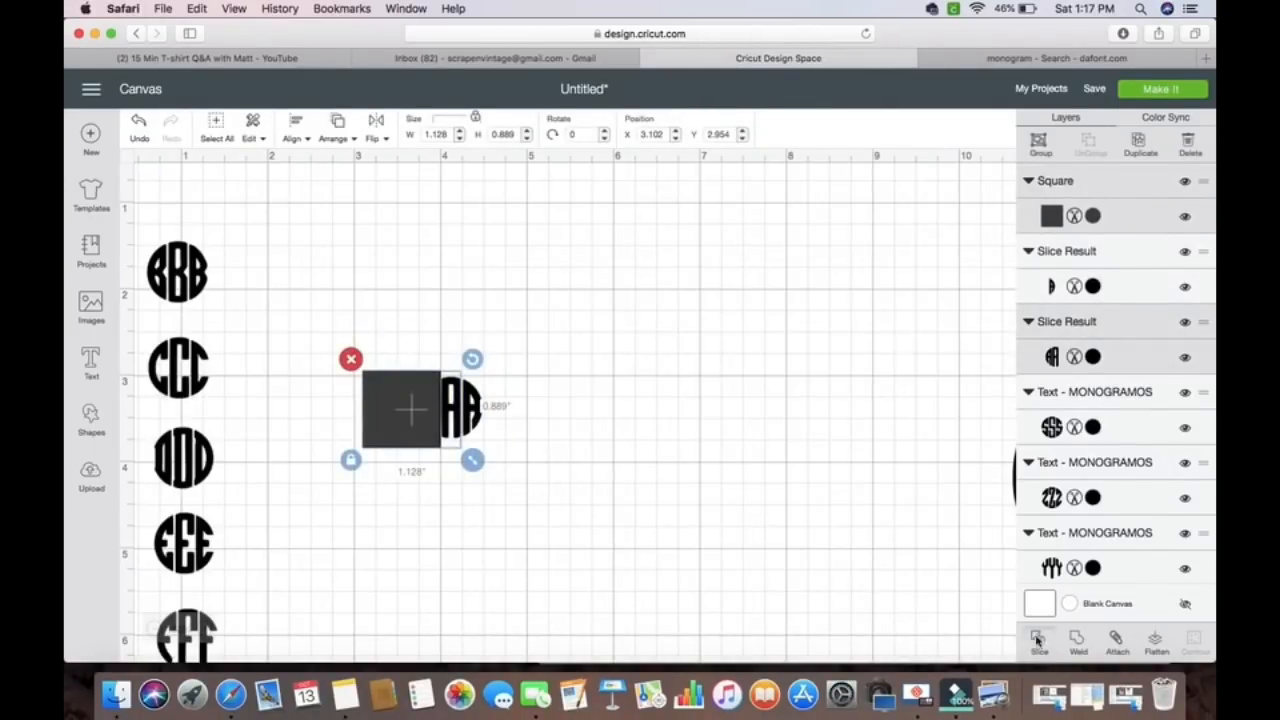
click(1037, 640)
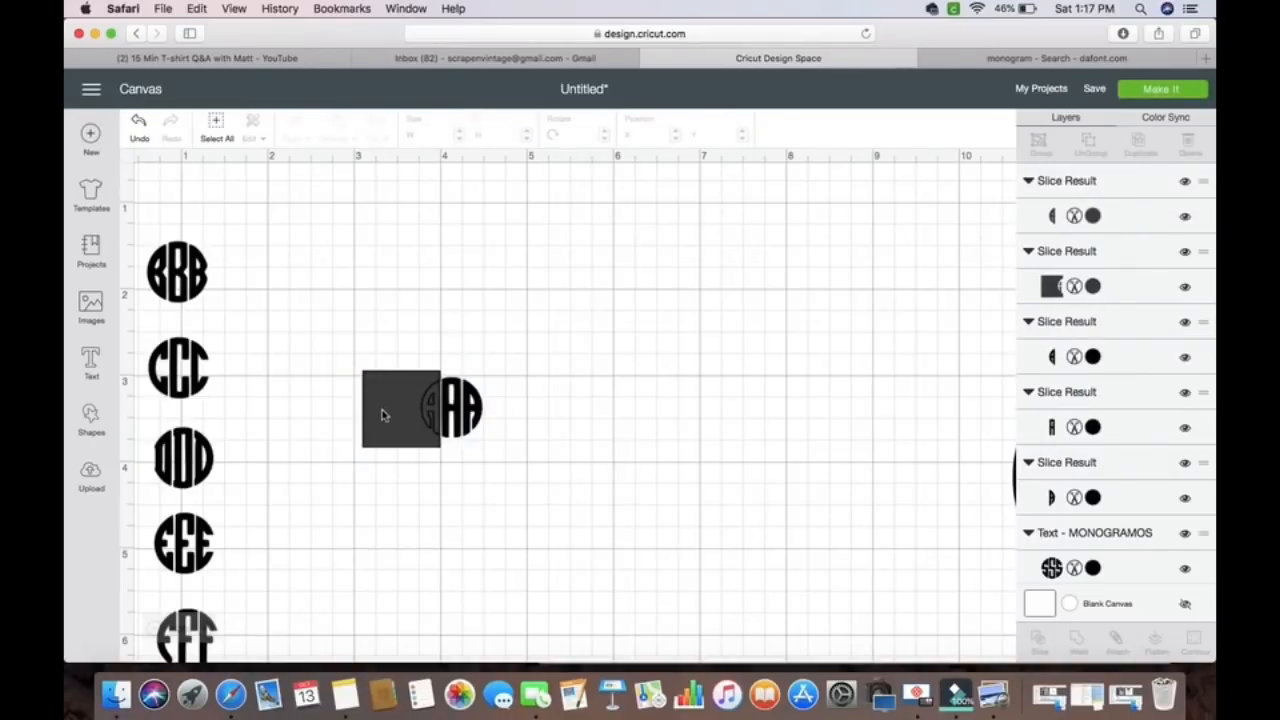
click(382, 415)
key(Delete)
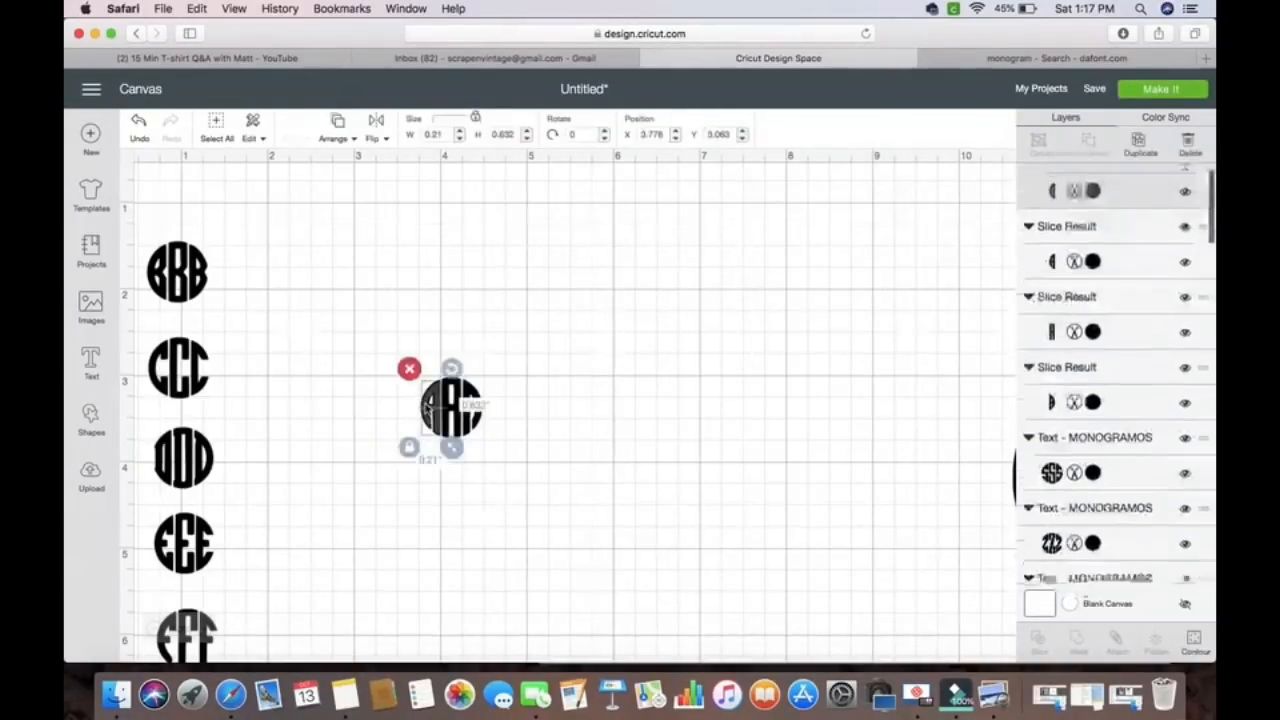
click(428, 410)
click(434, 408)
drag(438, 419, 464, 422)
click(450, 418)
click(476, 422)
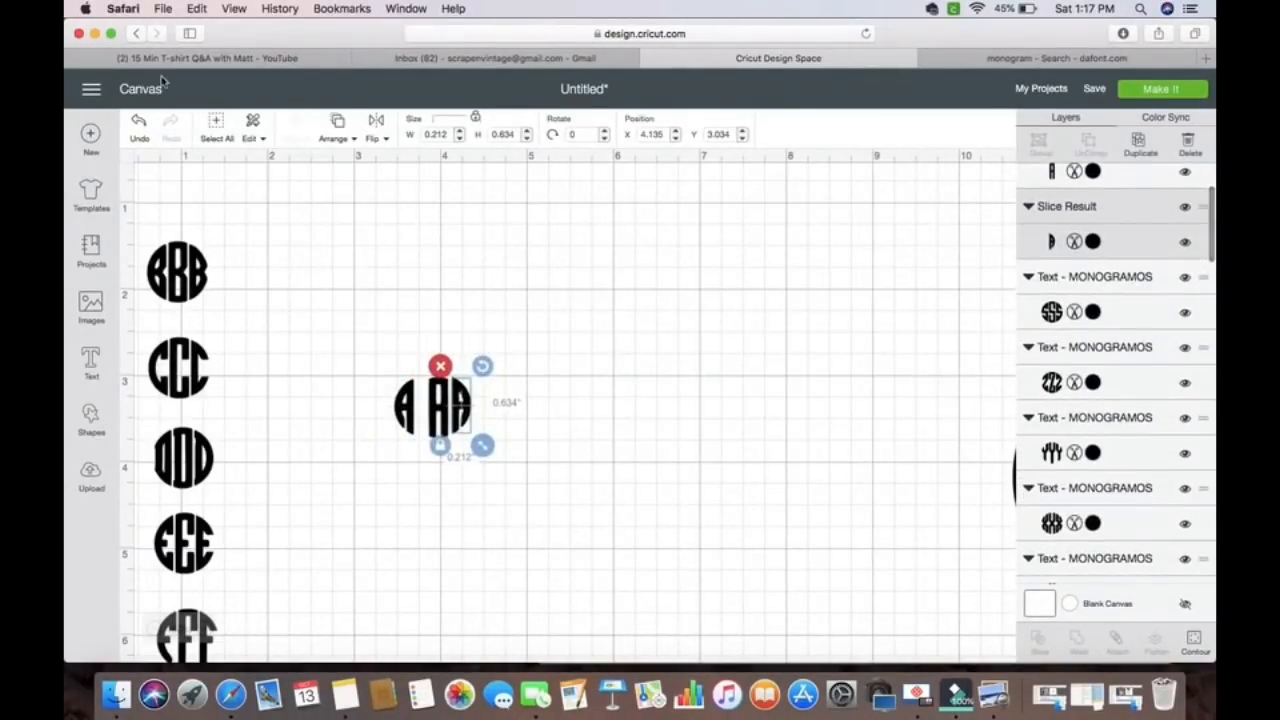
click(140, 120)
click(140, 120)
click(140, 120)
drag(416, 318, 458, 454)
drag(389, 314, 468, 452)
click(598, 449)
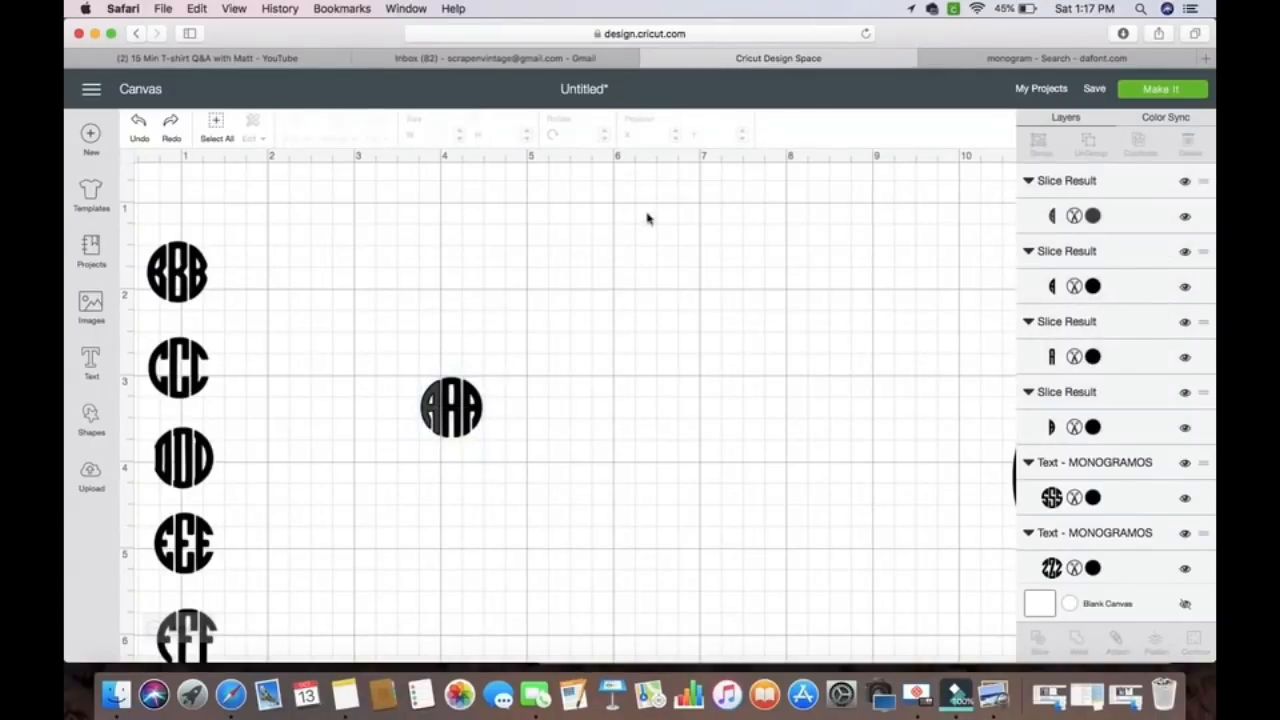
Delete the leftover grey copy of the left-hand A and move the three sliced A pieces together back above BBB
click(436, 420)
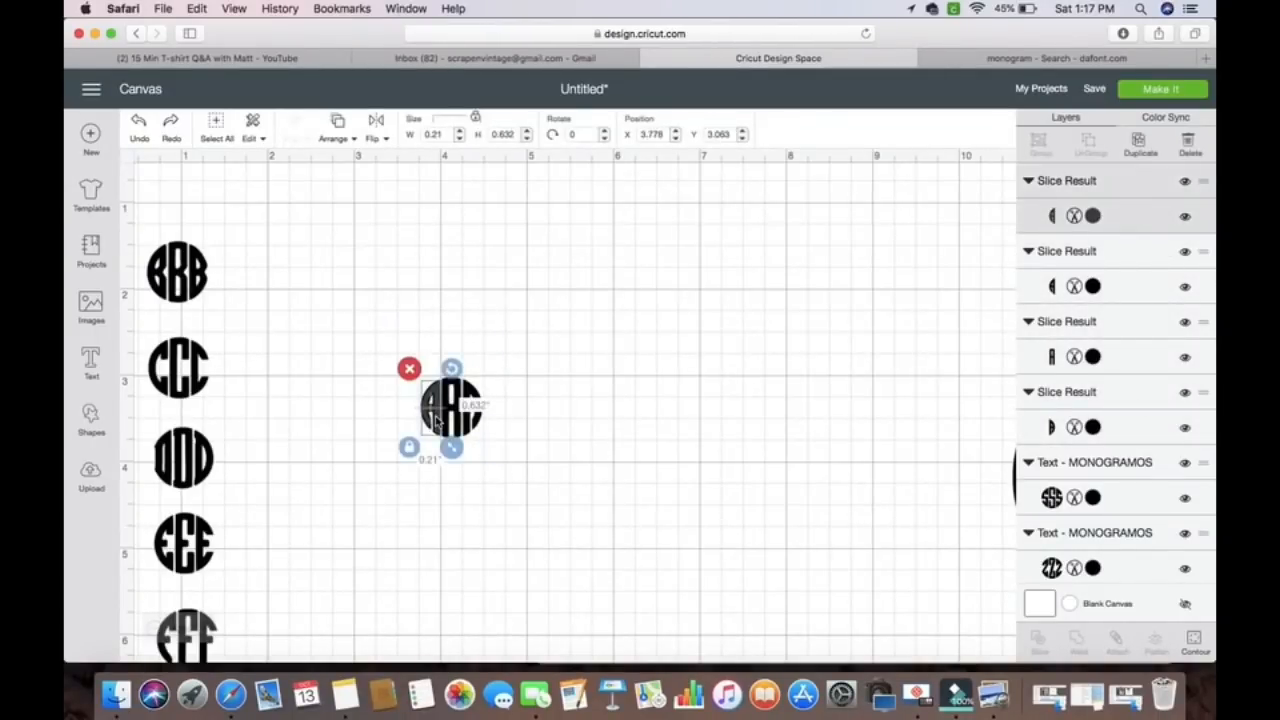
key(Delete)
drag(411, 346, 523, 517)
drag(458, 420, 245, 270)
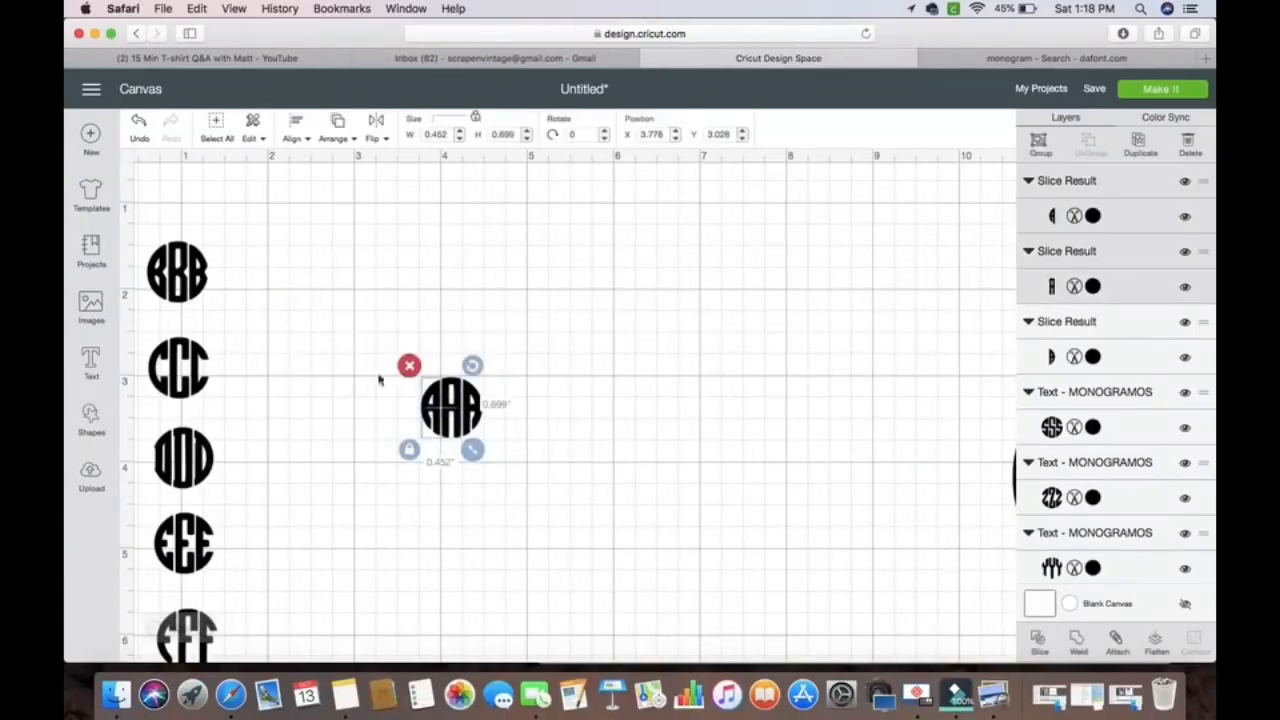
click(476, 320)
drag(409, 371, 517, 474)
drag(459, 426, 170, 207)
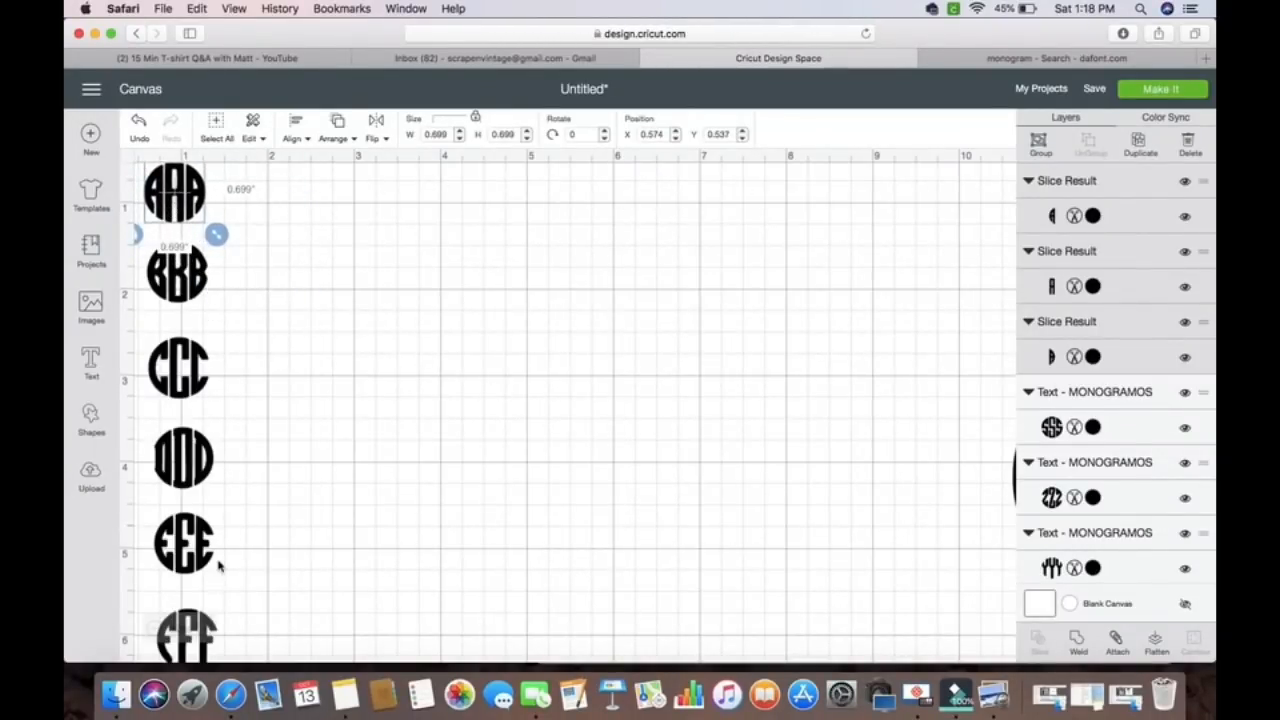
click(261, 510)
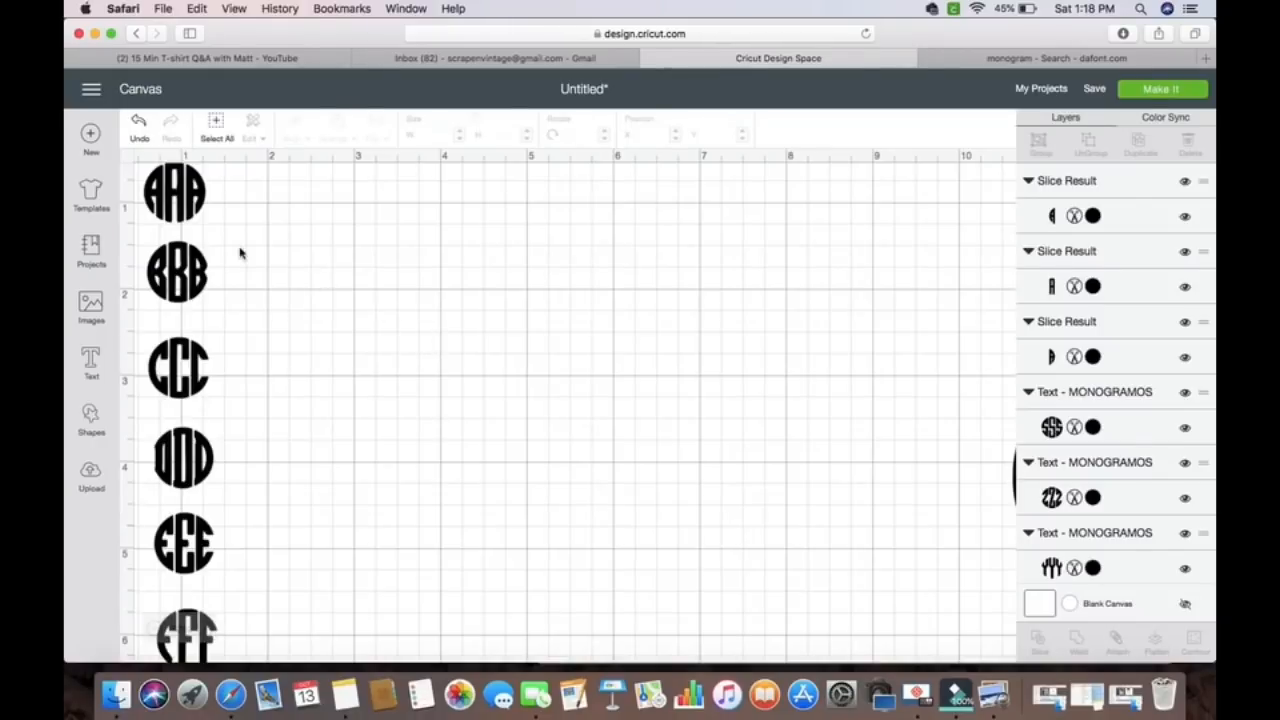
click(152, 197)
drag(153, 196, 516, 343)
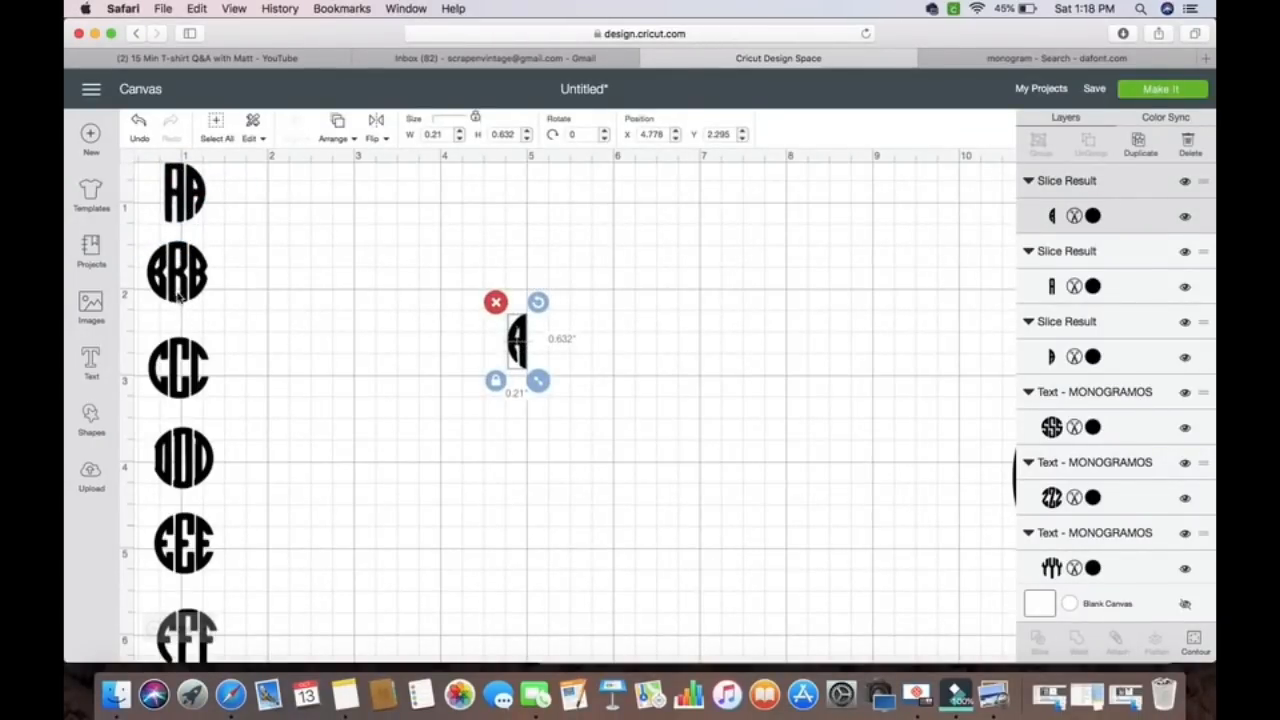
click(139, 123)
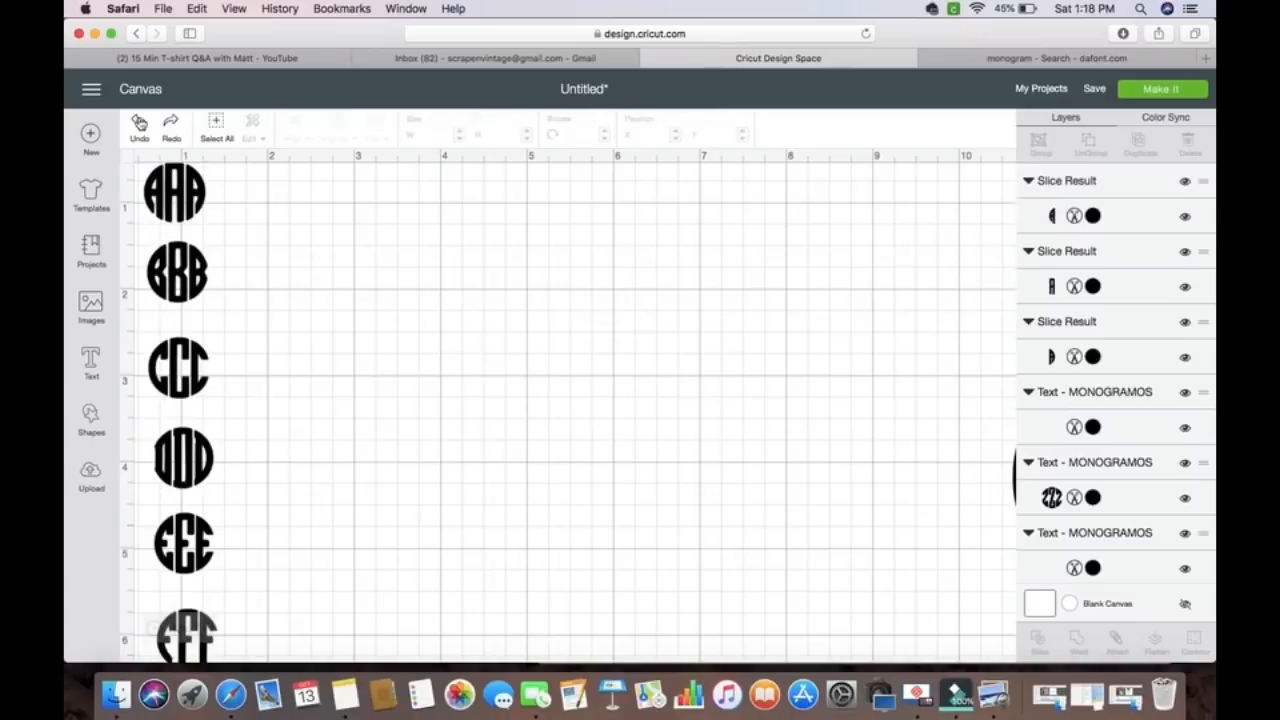
Duplicate the left-hand A, place the copy on the open canvas and enlarge it to about 0.61" by 1.836"
click(150, 197)
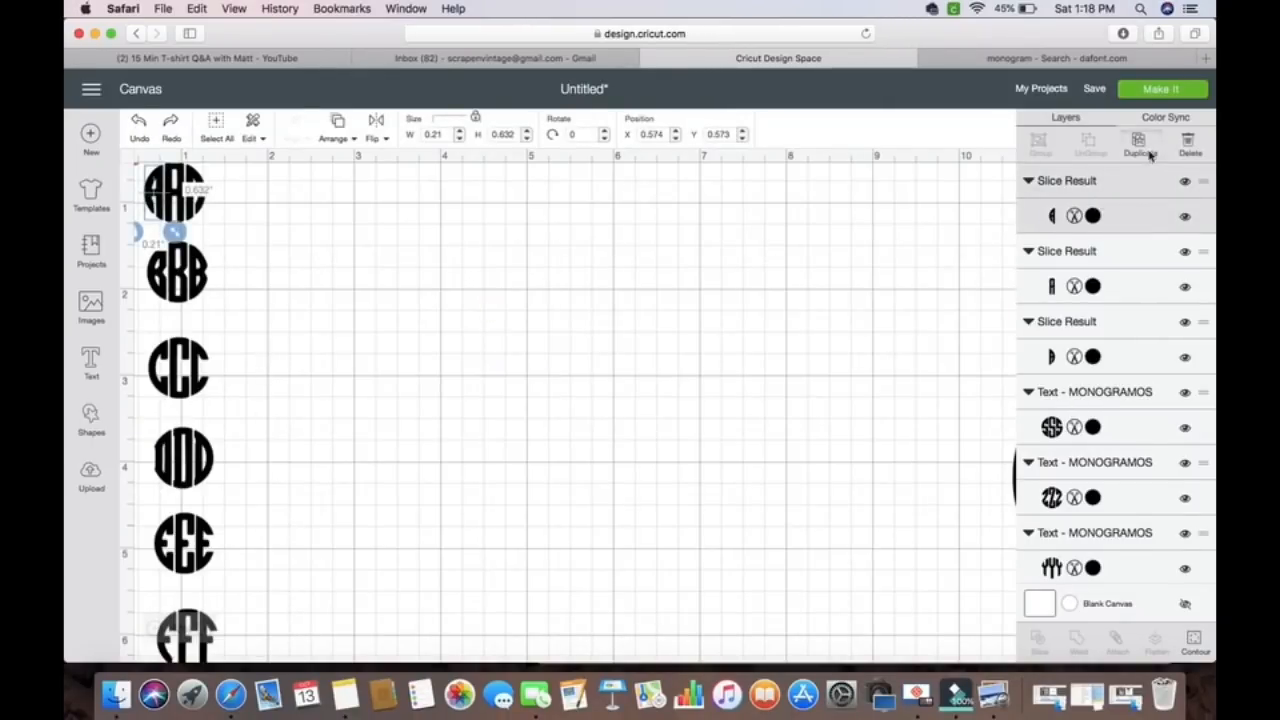
click(1141, 150)
drag(198, 236, 475, 391)
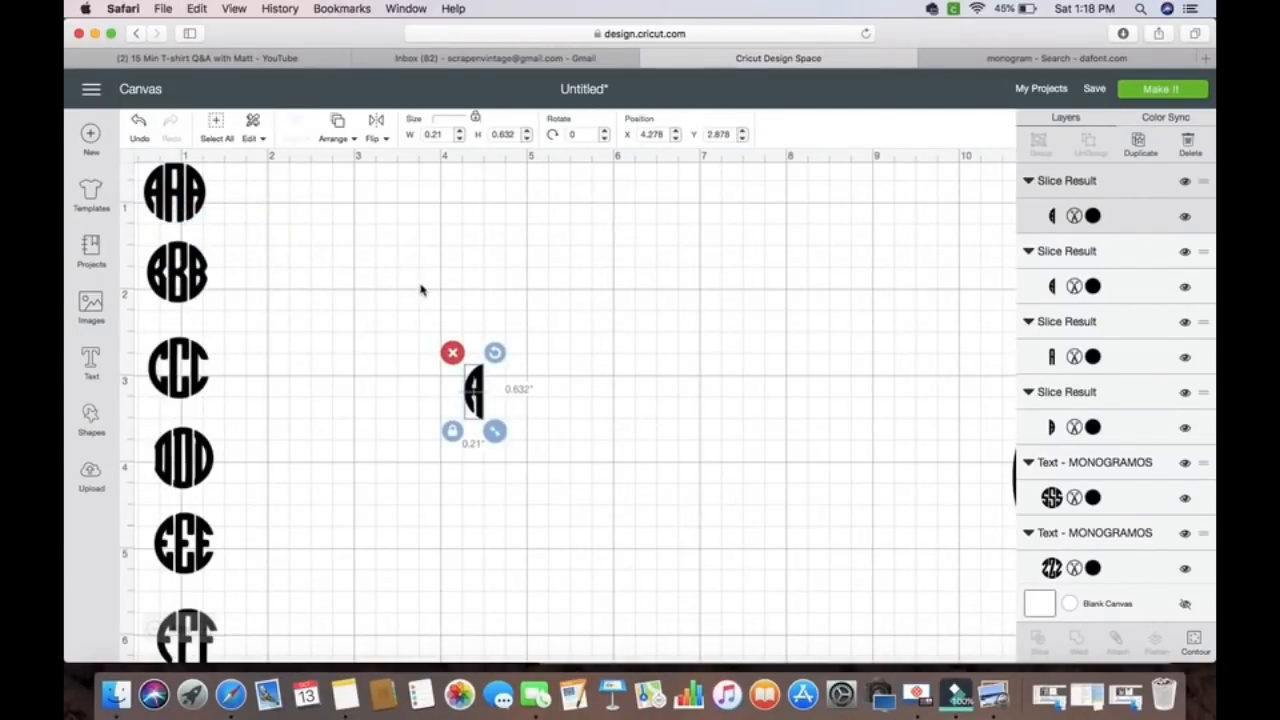
drag(420, 274, 620, 486)
drag(500, 436, 534, 540)
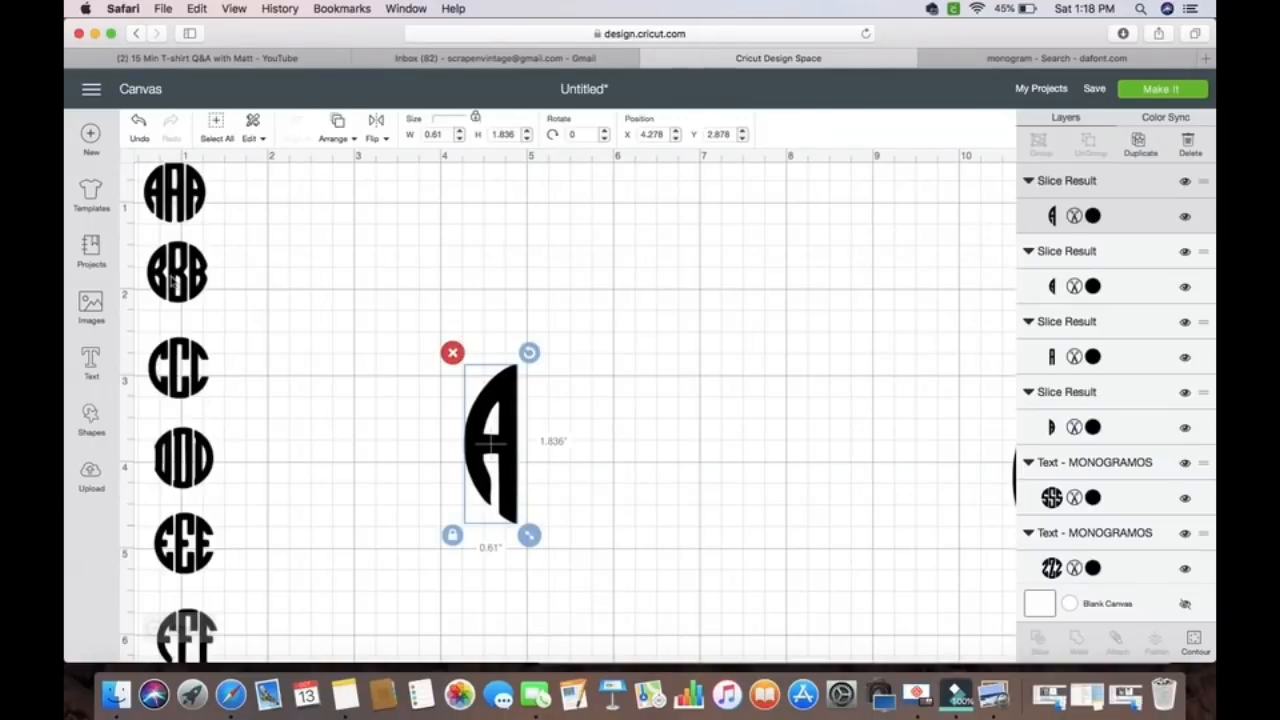
Recolor the enlarged A to the basic red Very Berry and clear the selection
click(1094, 216)
click(929, 355)
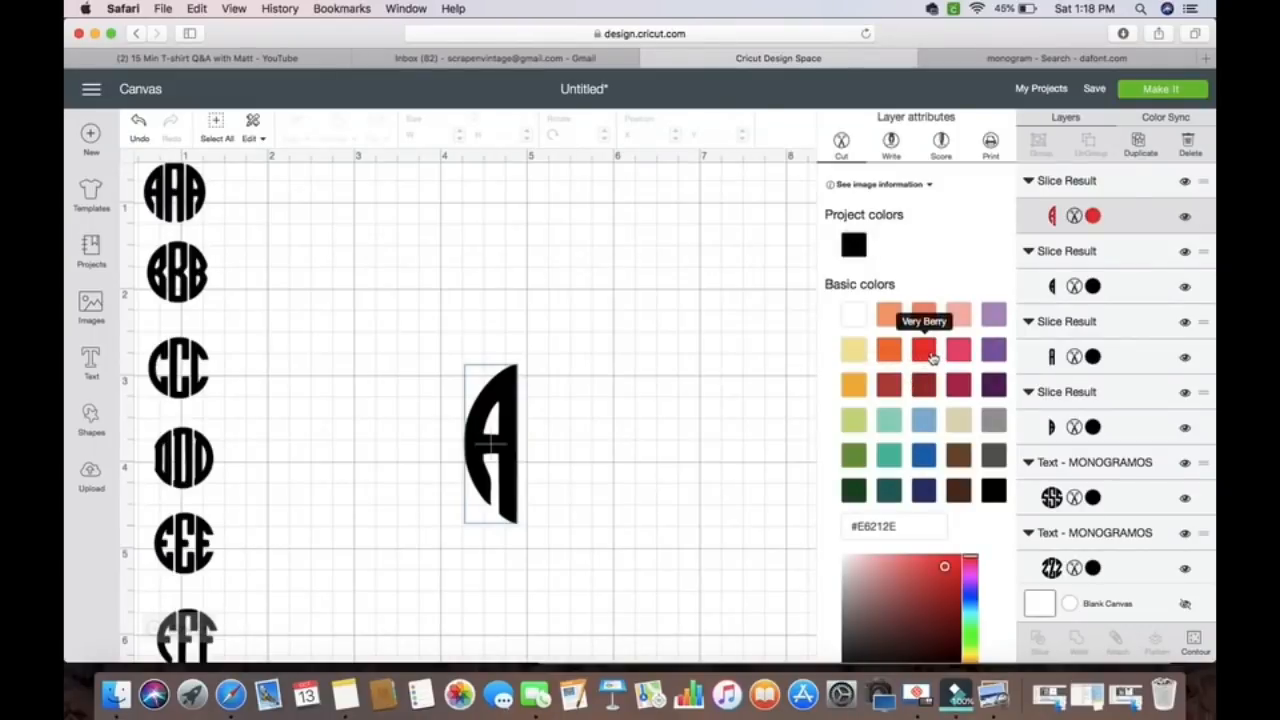
click(657, 477)
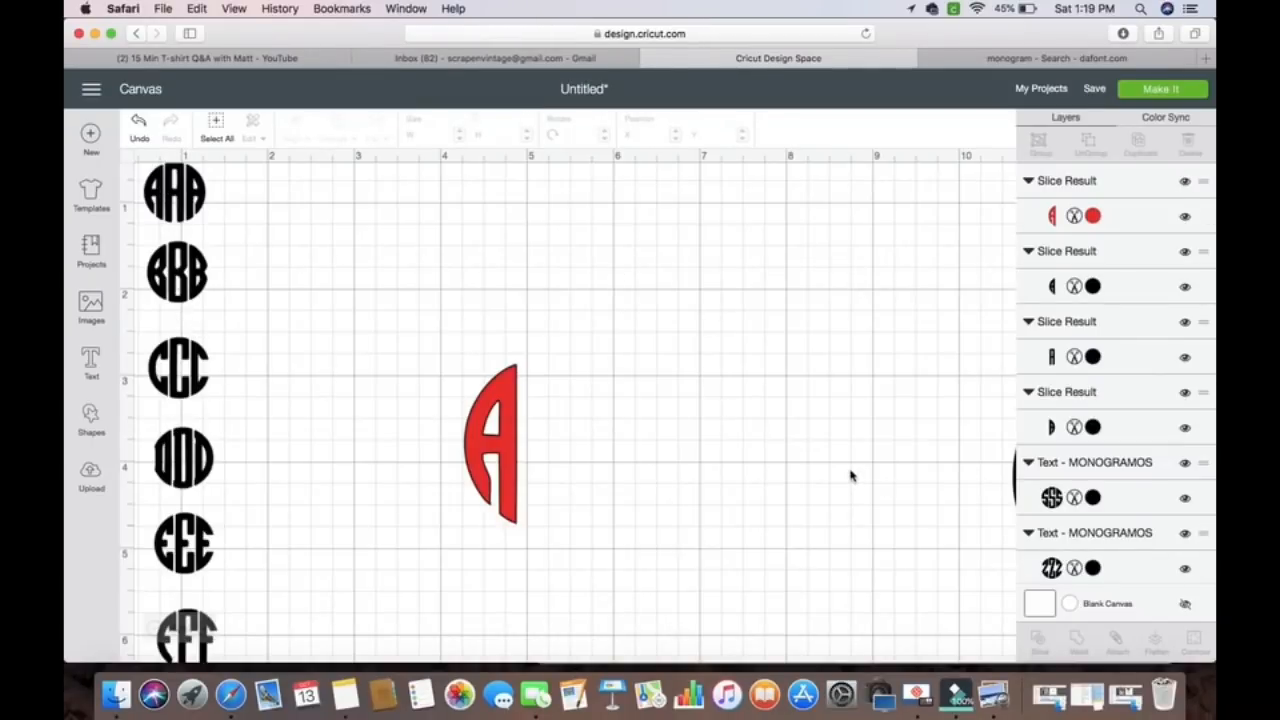
Preview how the project is laid out on the black and red cutting mats, then return to the canvas
click(1155, 88)
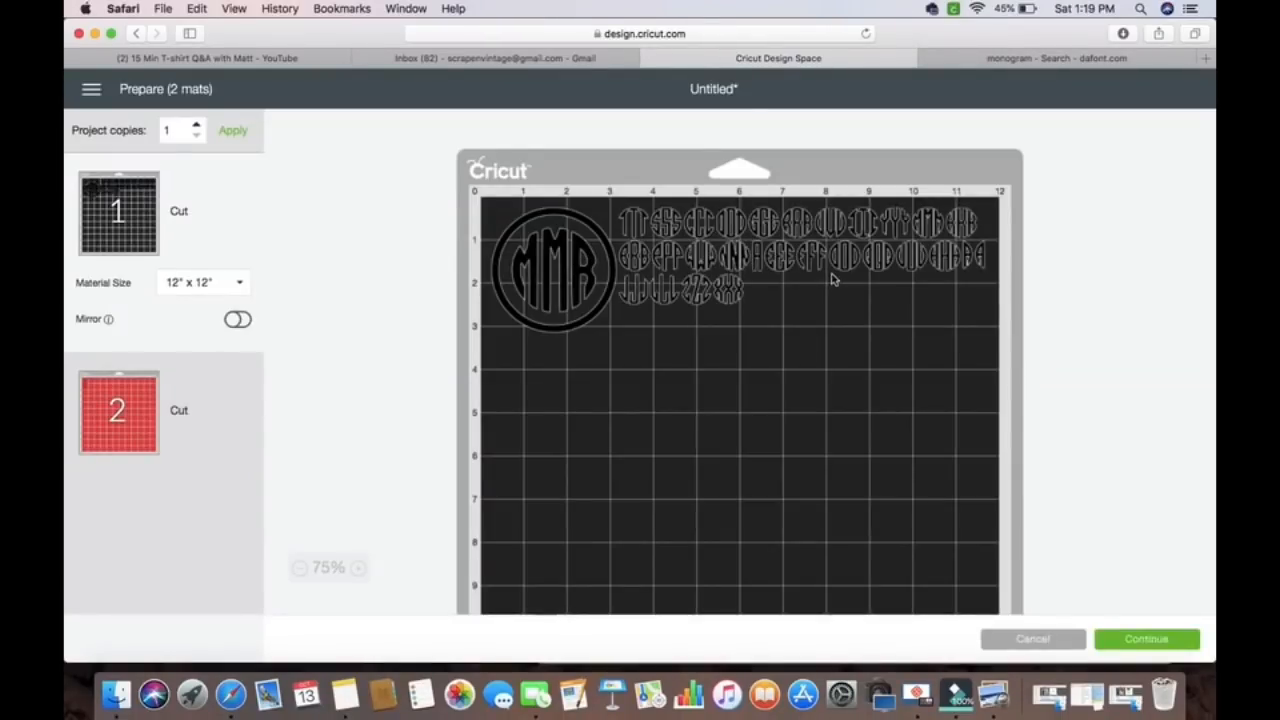
click(118, 400)
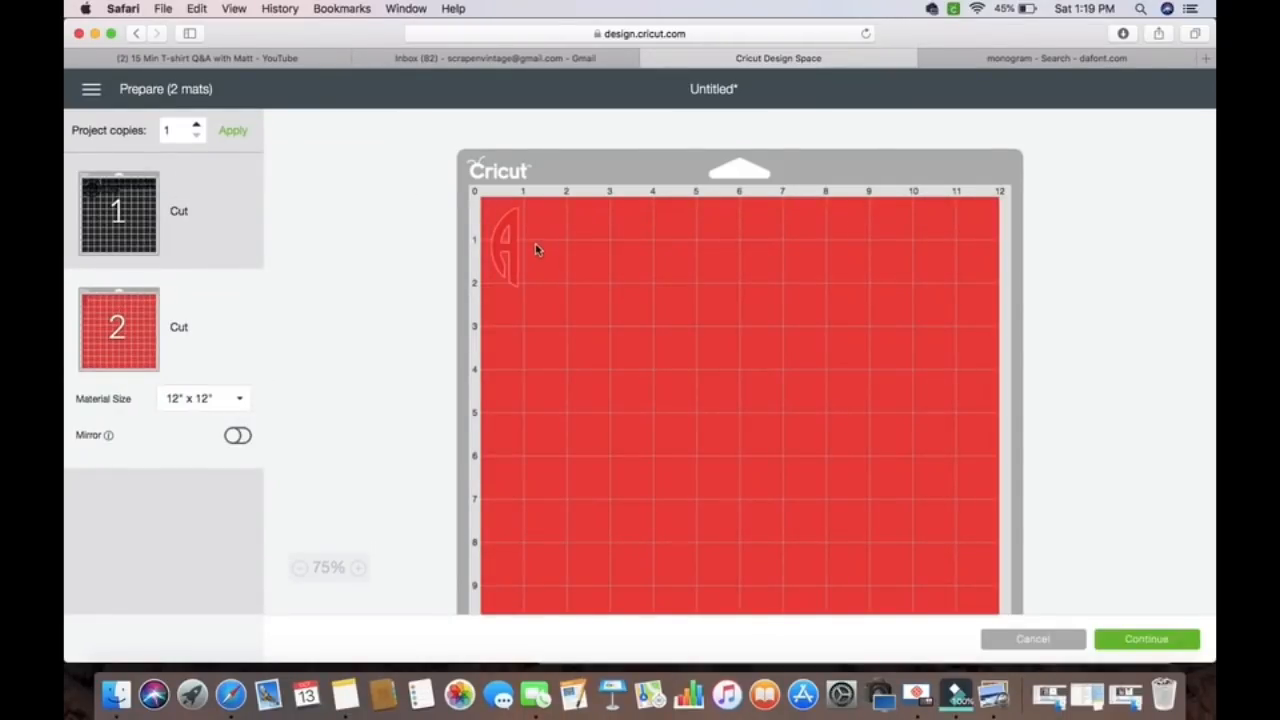
click(1002, 639)
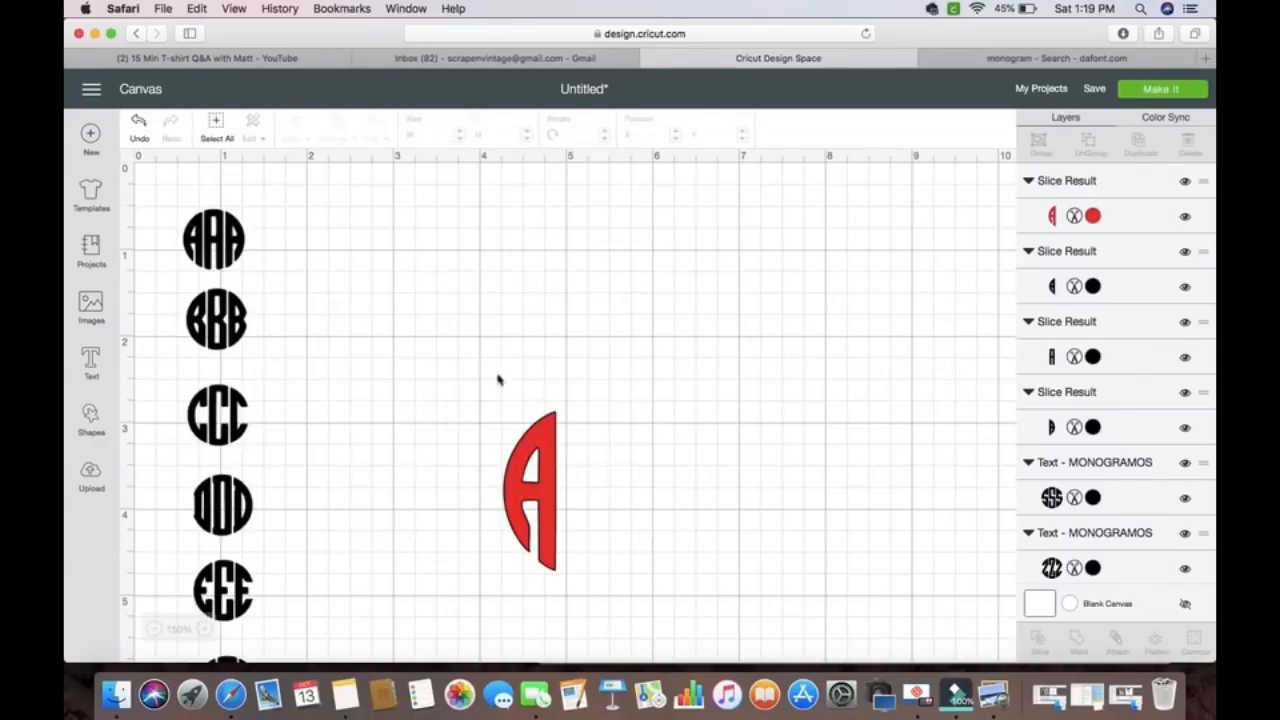
scroll(505, 393, right, 3)
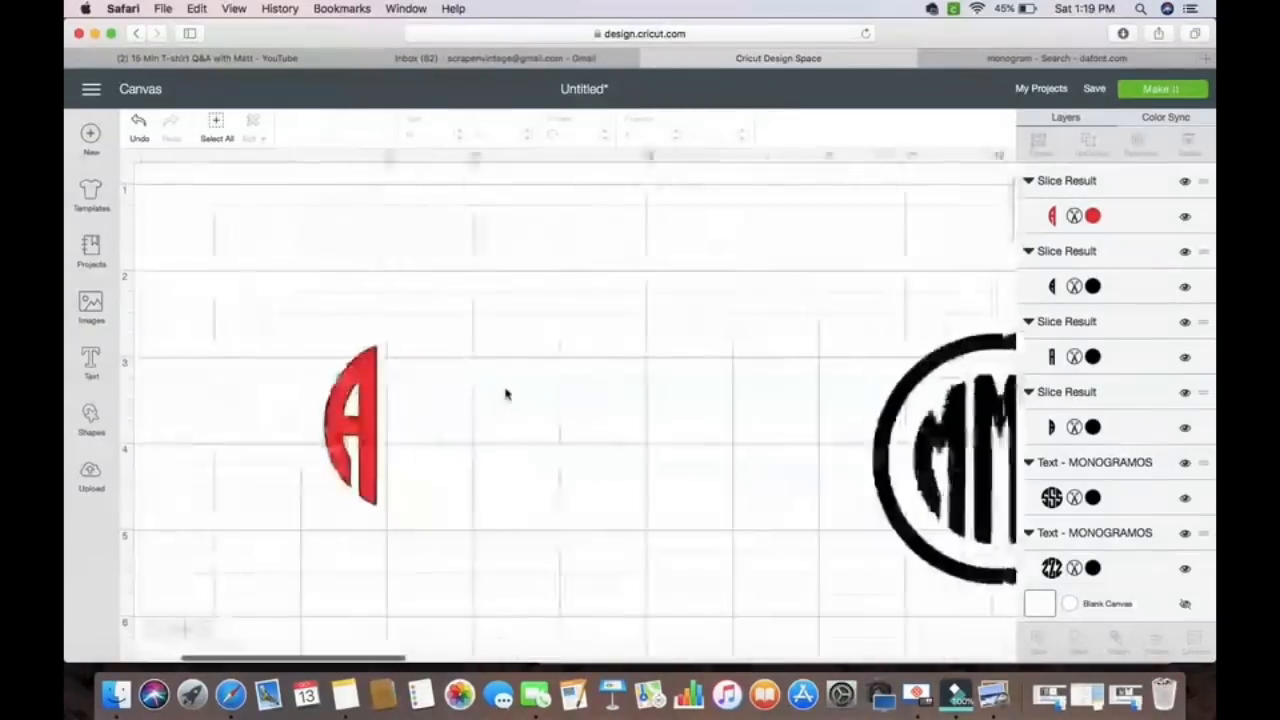
Delete the enlarged red A from the canvas
scroll(640, 457, right, 3)
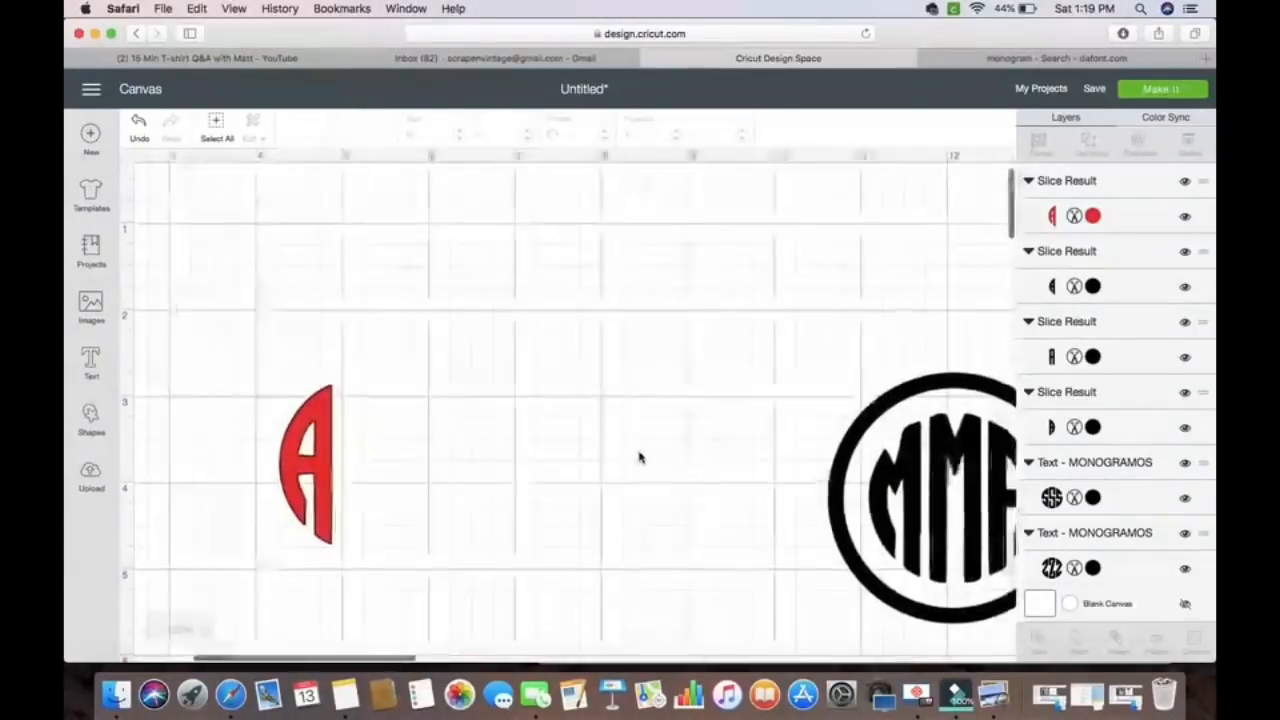
click(320, 453)
key(Delete)
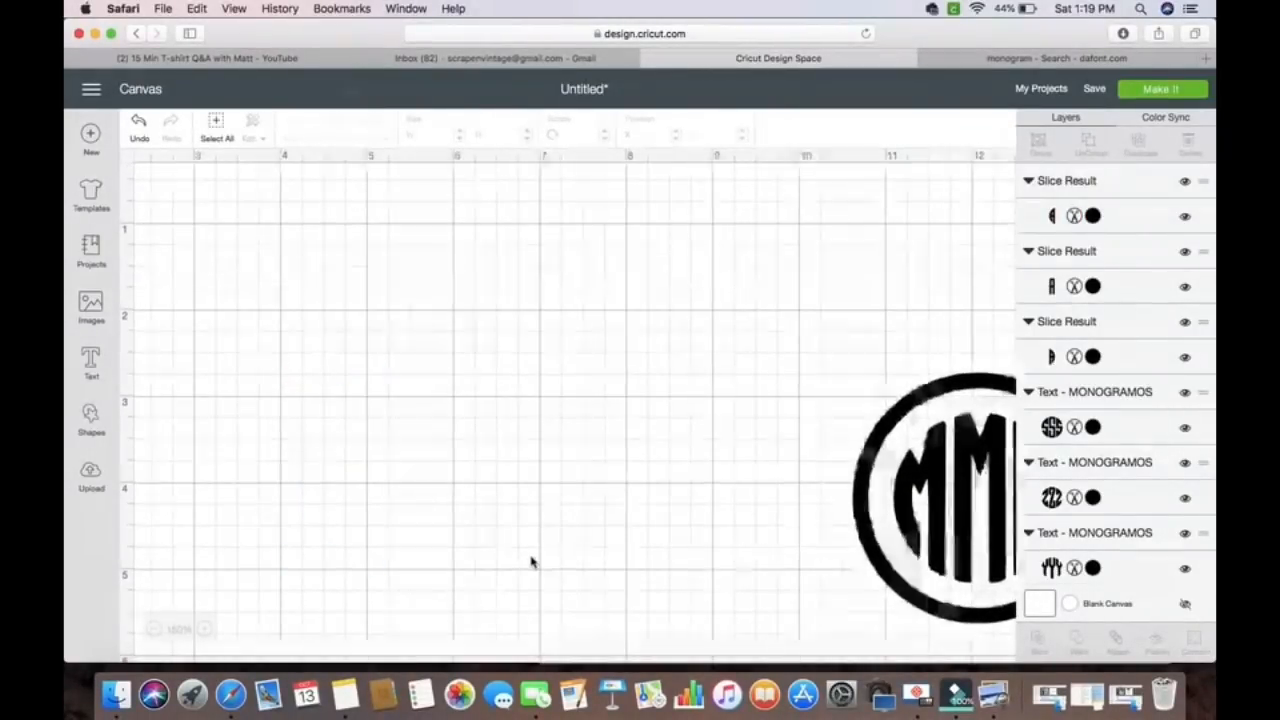
Move the ring-framed MMR monogram closer to the alphabet column, at about X 6.366 and Y 1.958
scroll(528, 560, right, 3)
drag(688, 453, 318, 384)
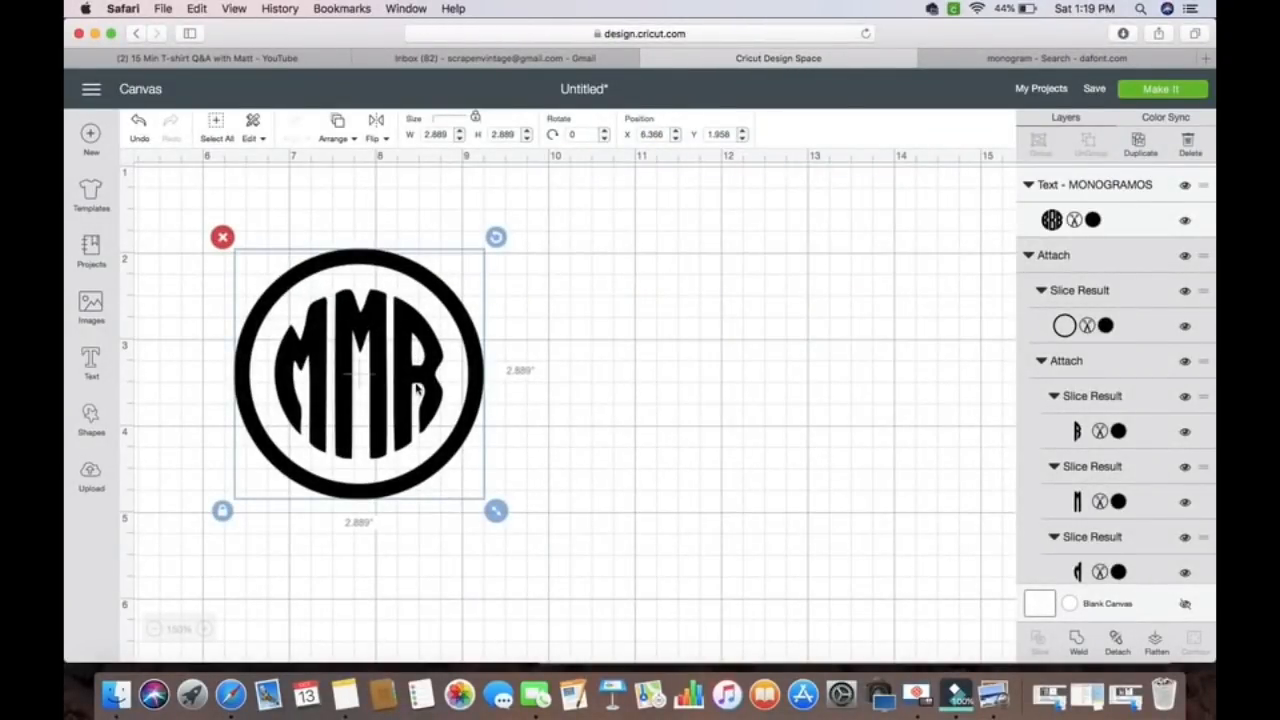
click(683, 477)
scroll(683, 477, left, 5)
scroll(683, 477, up, 1)
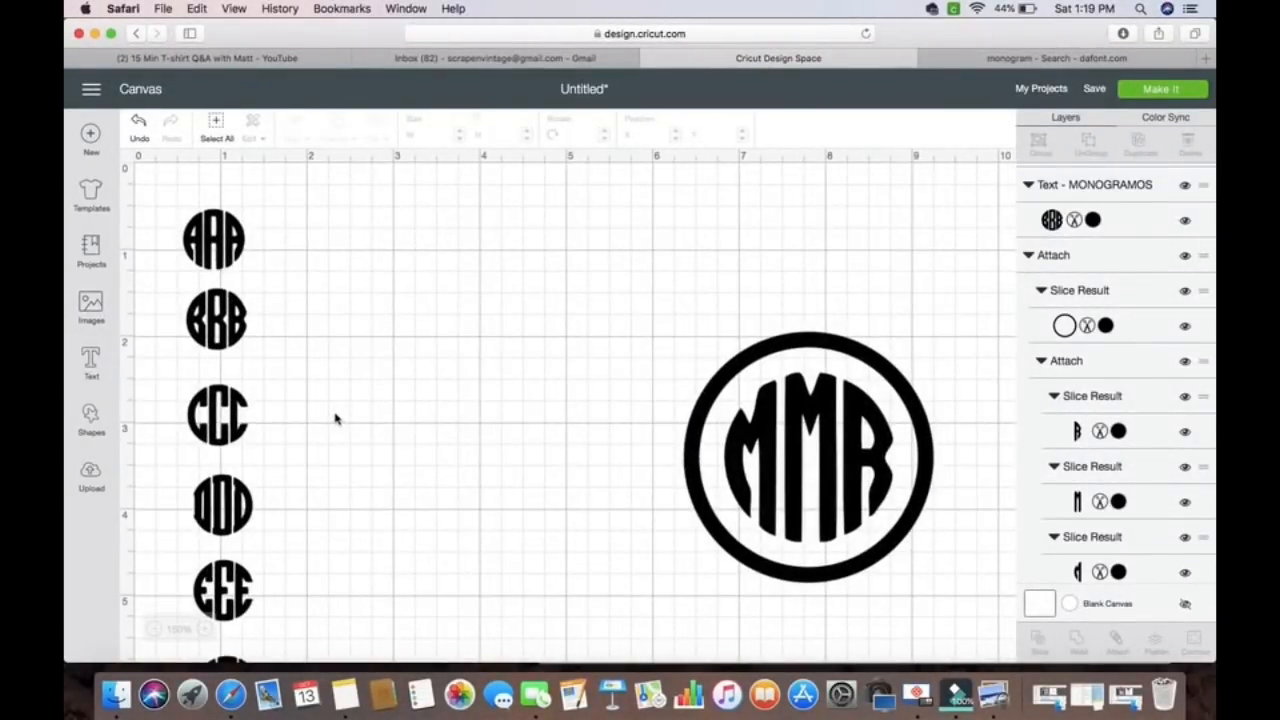
Slice the needed letter sets into single letters and assemble the ALR and SAR monograms between the alphabet column and MMR
click(449, 497)
click(1040, 645)
key(Delete)
scroll(449, 497, down, 1)
drag(430, 400, 793, 550)
click(1040, 645)
scroll(491, 449, down, 1)
click(1040, 645)
scroll(332, 308, up, 2)
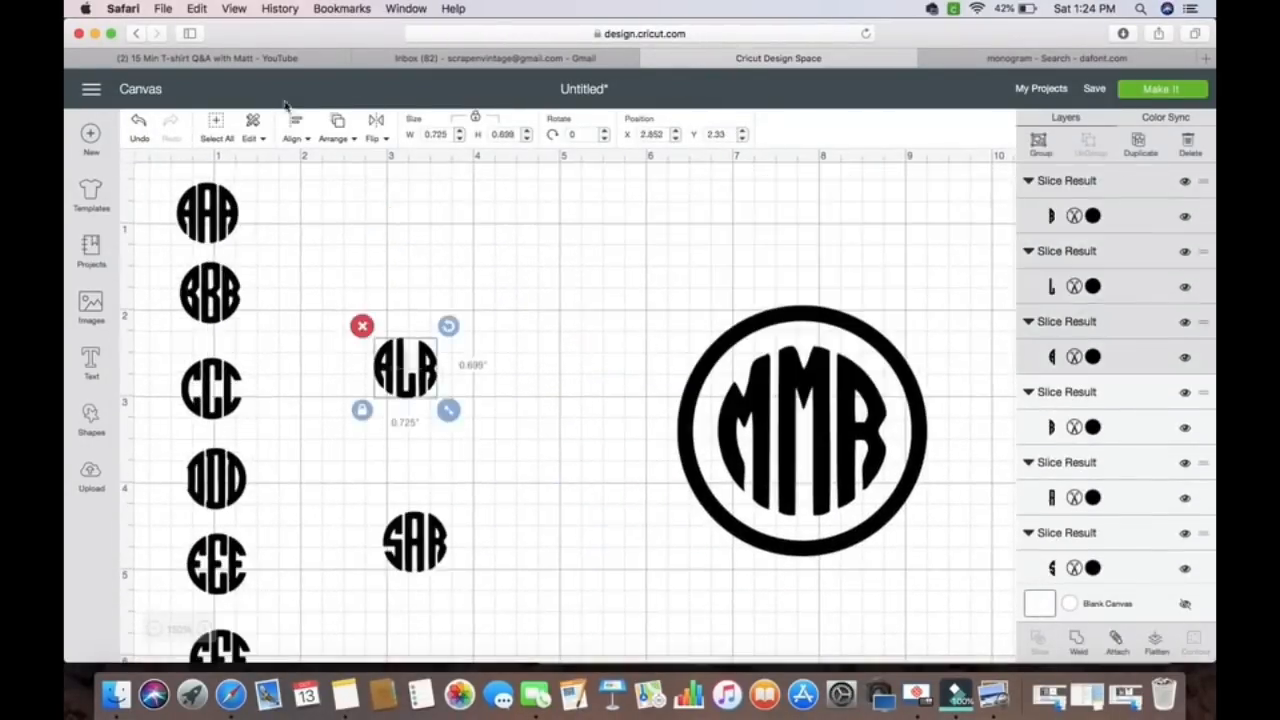
Enlarge the ALR and SAR letters and frame each monogram with a copy of the circular ring
drag(426, 409, 560, 406)
click(800, 430)
drag(455, 314, 612, 407)
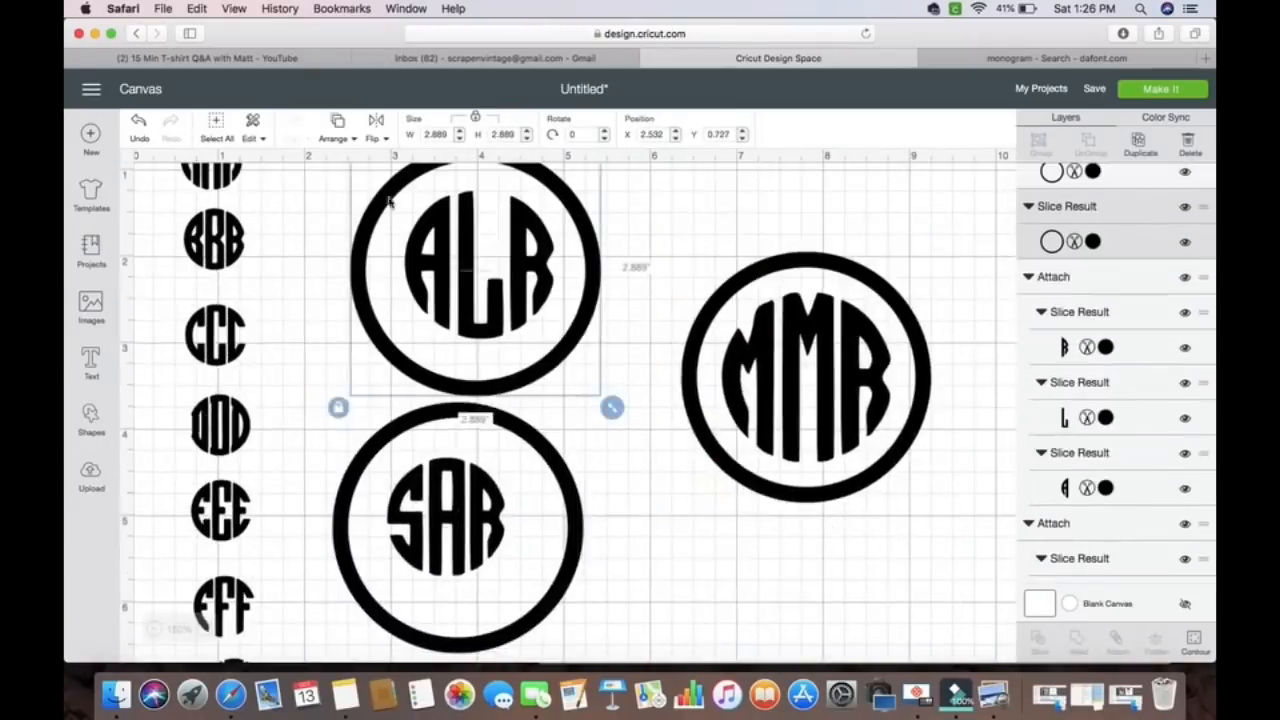
scroll(600, 491, up, 1)
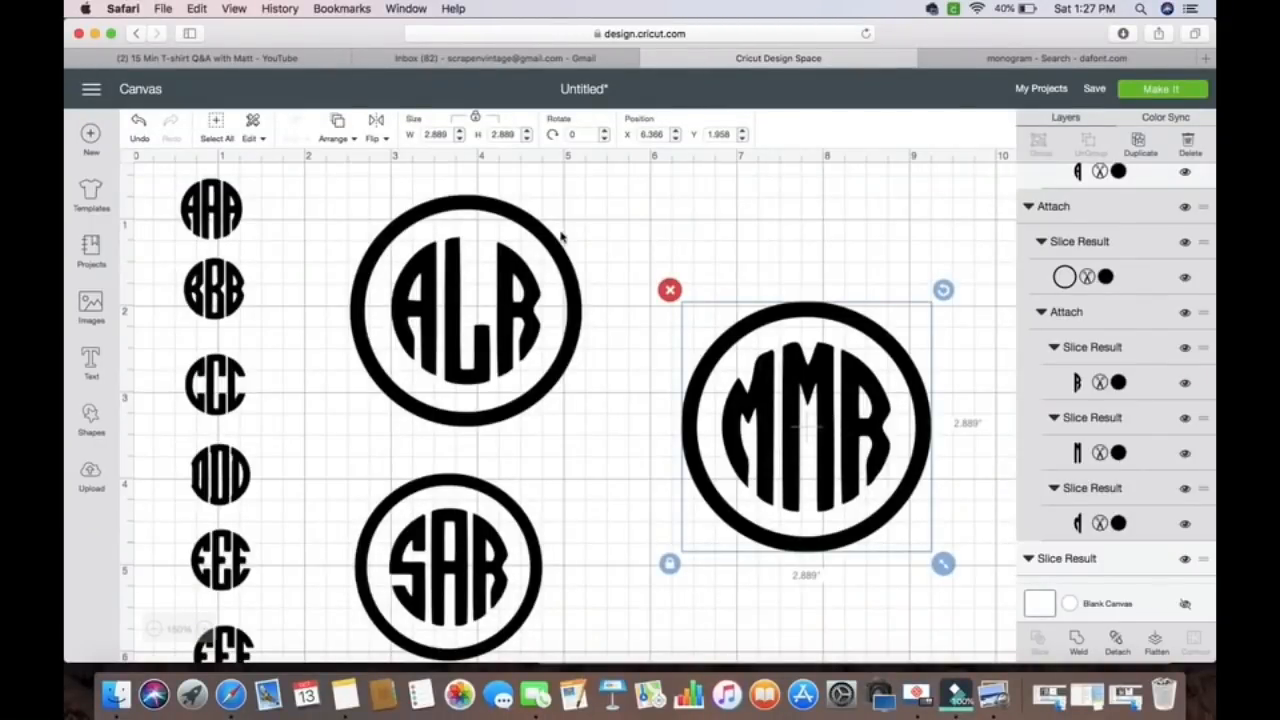
Set the MMR ring monogram's width and height to 2"
click(449, 134)
text(2)
key(Return)
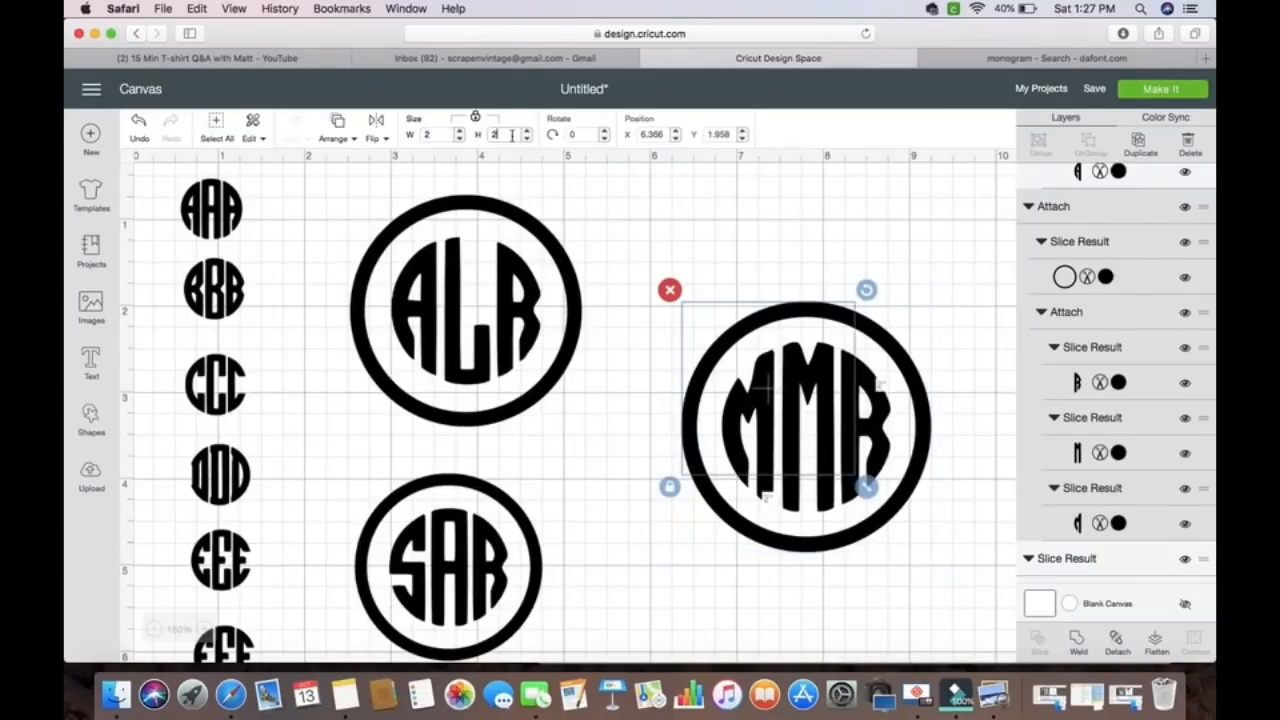
click(410, 218)
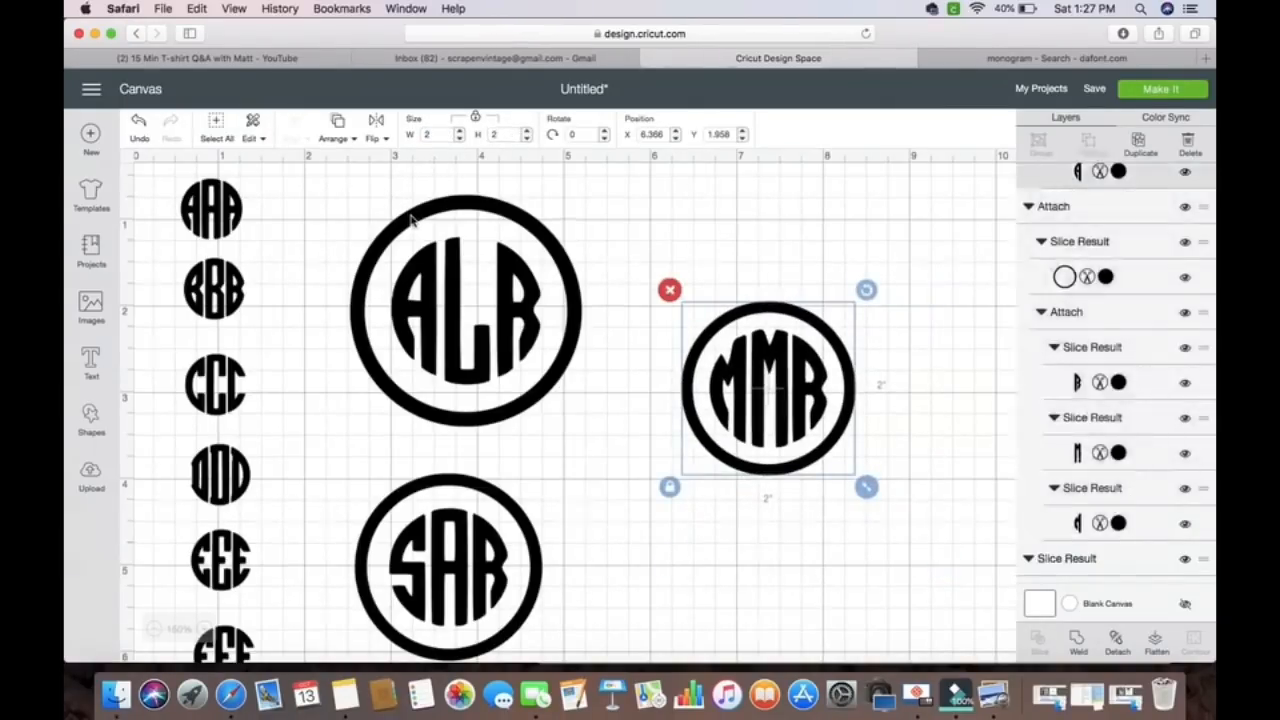
text(2)
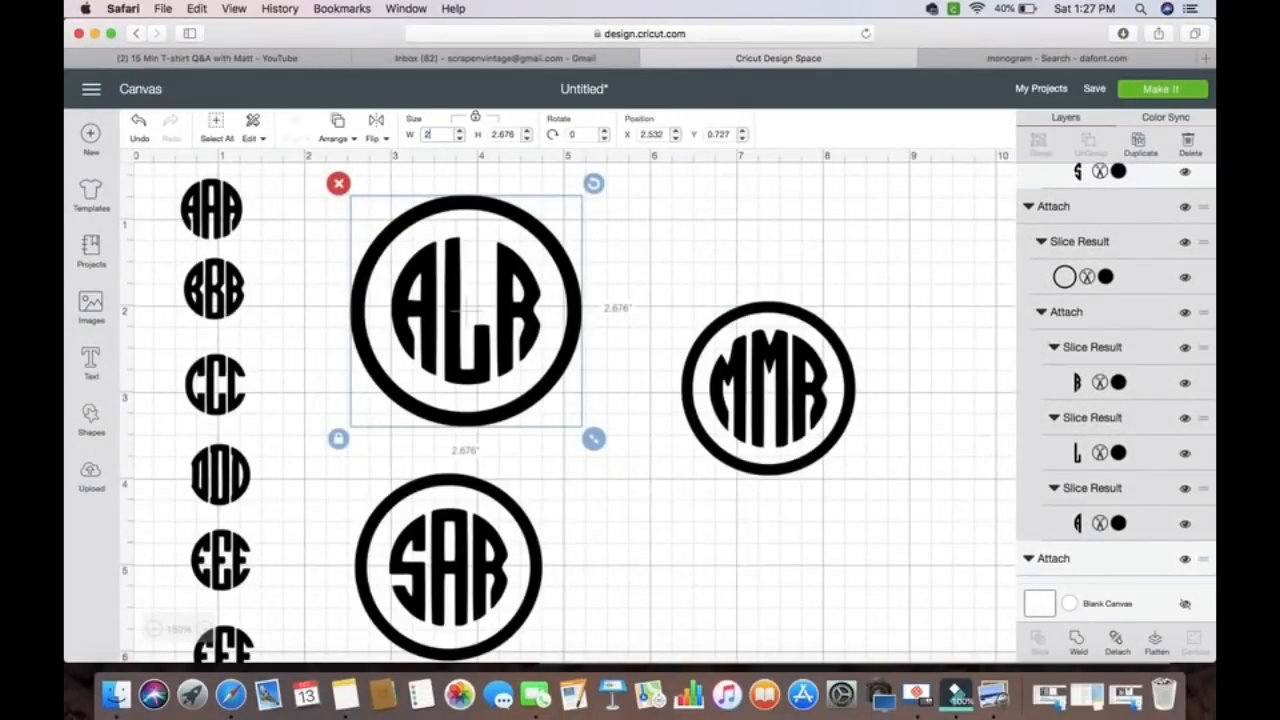
click(590, 488)
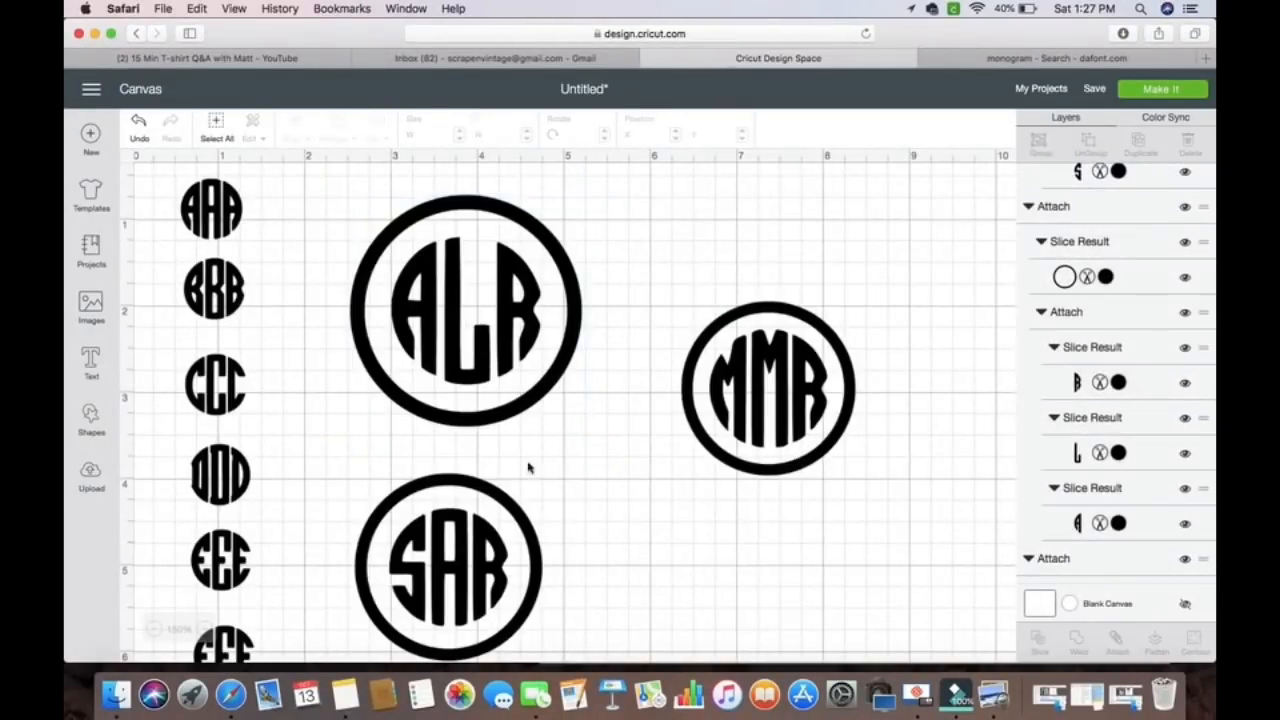
Set the ALR ring monogram's width and height to 2"
click(477, 335)
click(437, 134)
text(2)
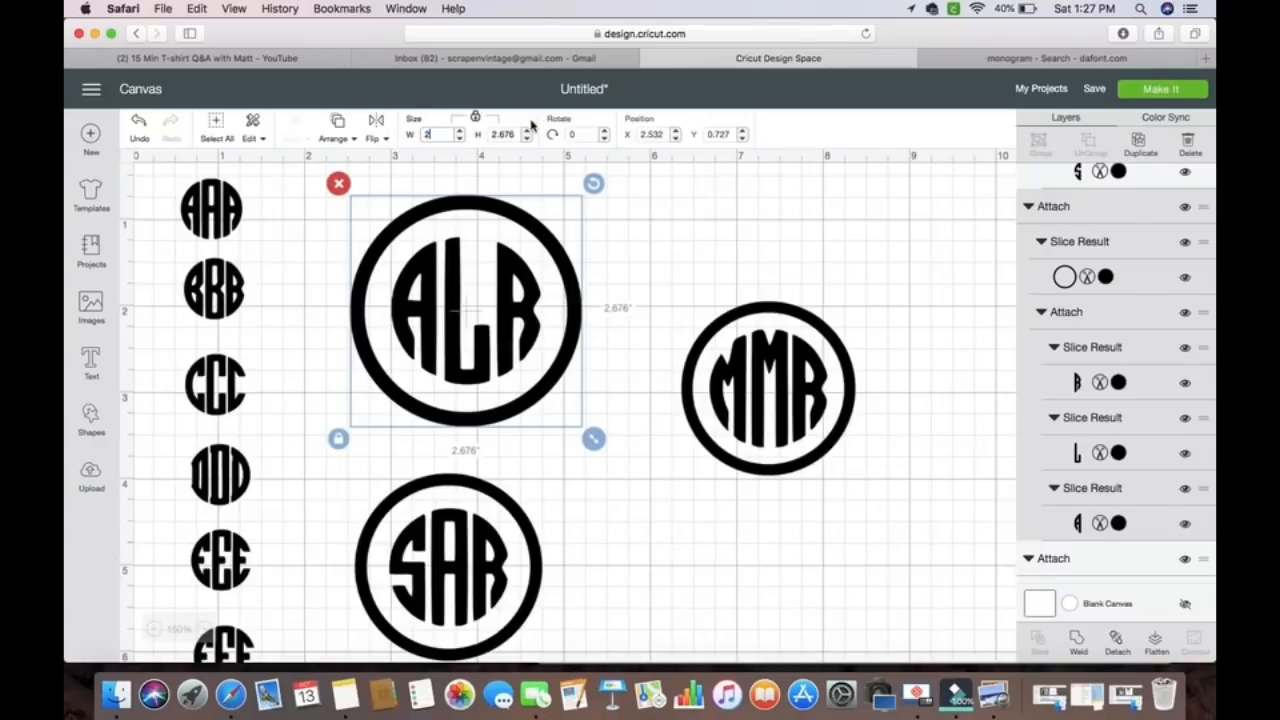
key(Return)
Move the SAR ring monogram to about X 3.245, Y 3.375 and set its width and height to 2"
drag(364, 486, 418, 433)
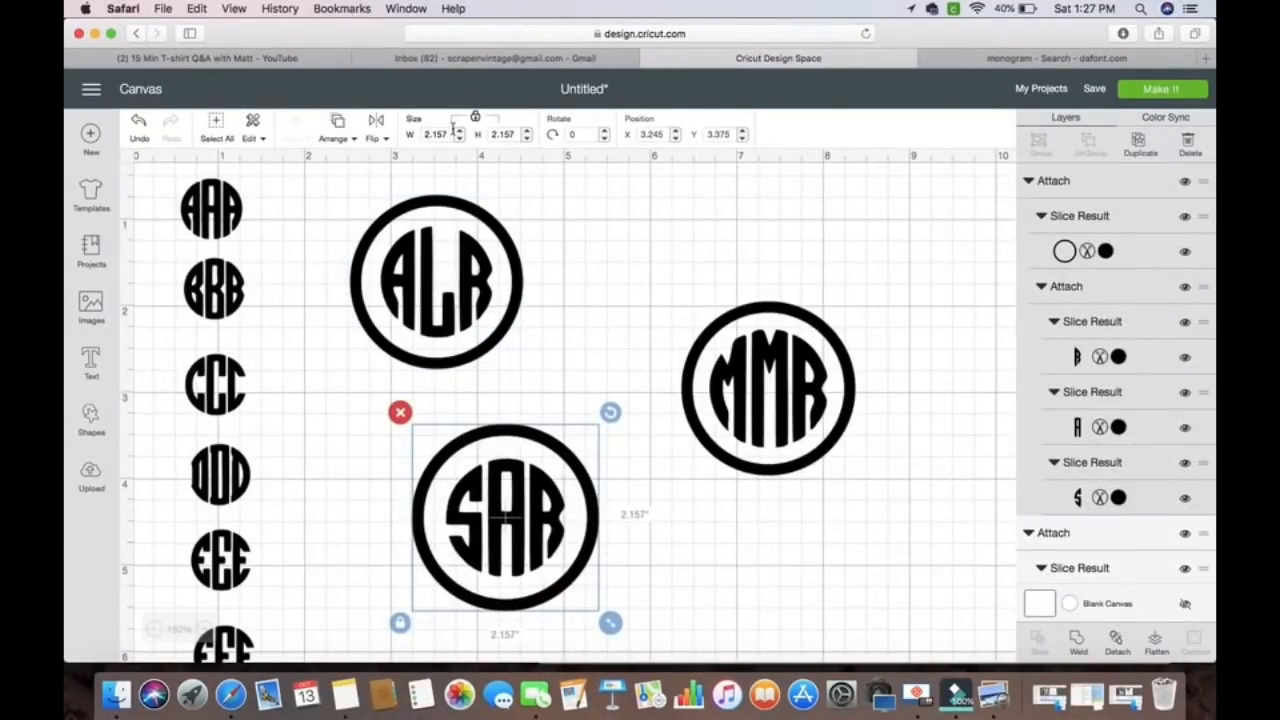
click(446, 133)
text(2)
key(Return)
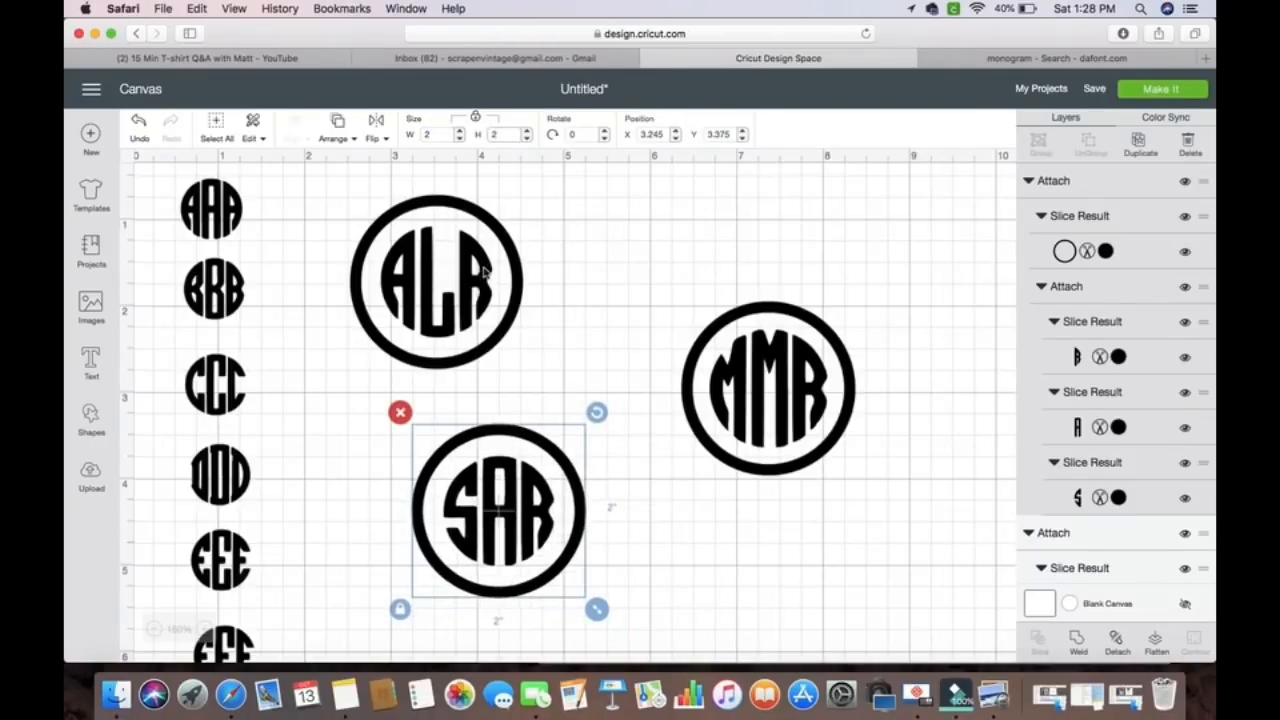
Recolor the whole MMR ring monogram to the basic color Cactus Pink and clear the selection
click(478, 285)
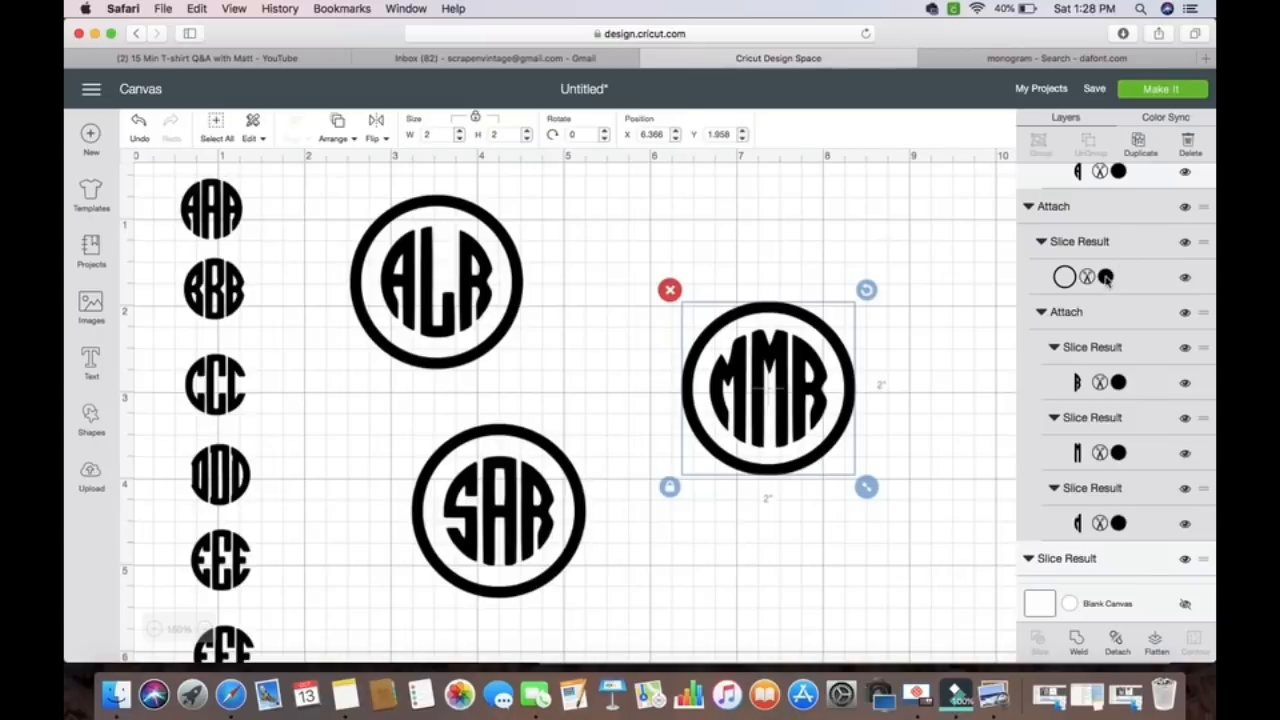
click(1106, 277)
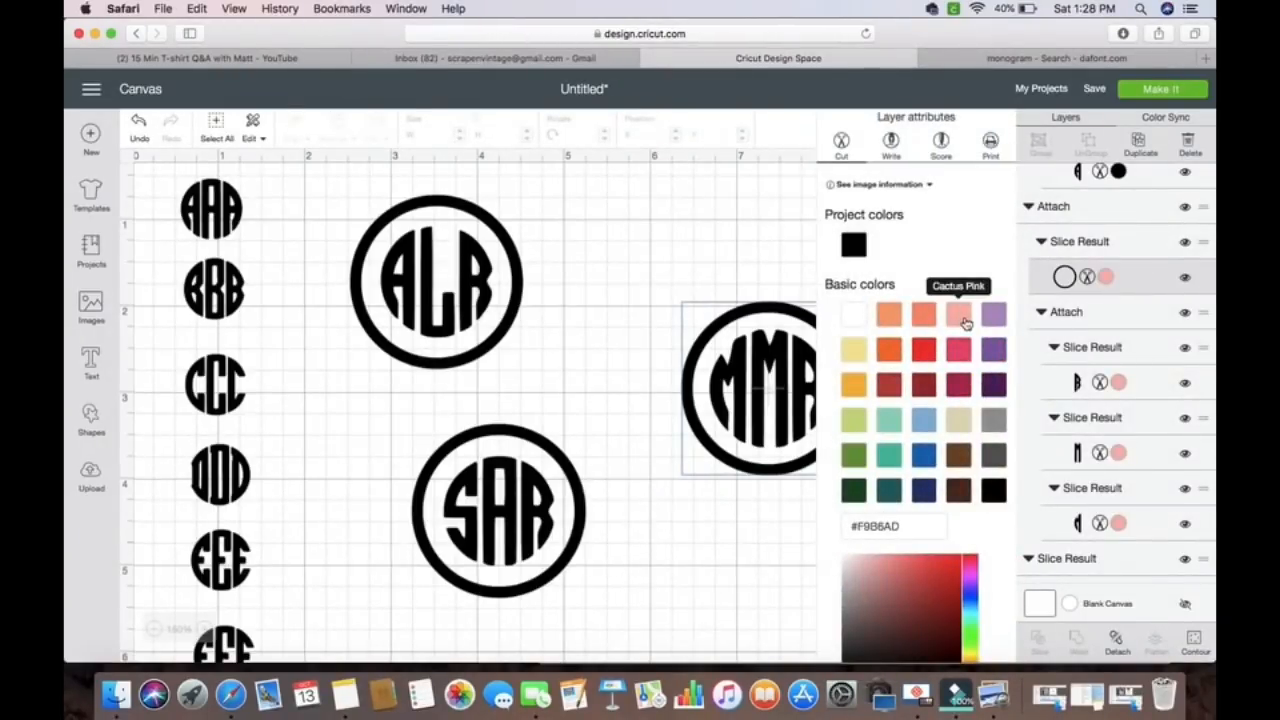
click(645, 221)
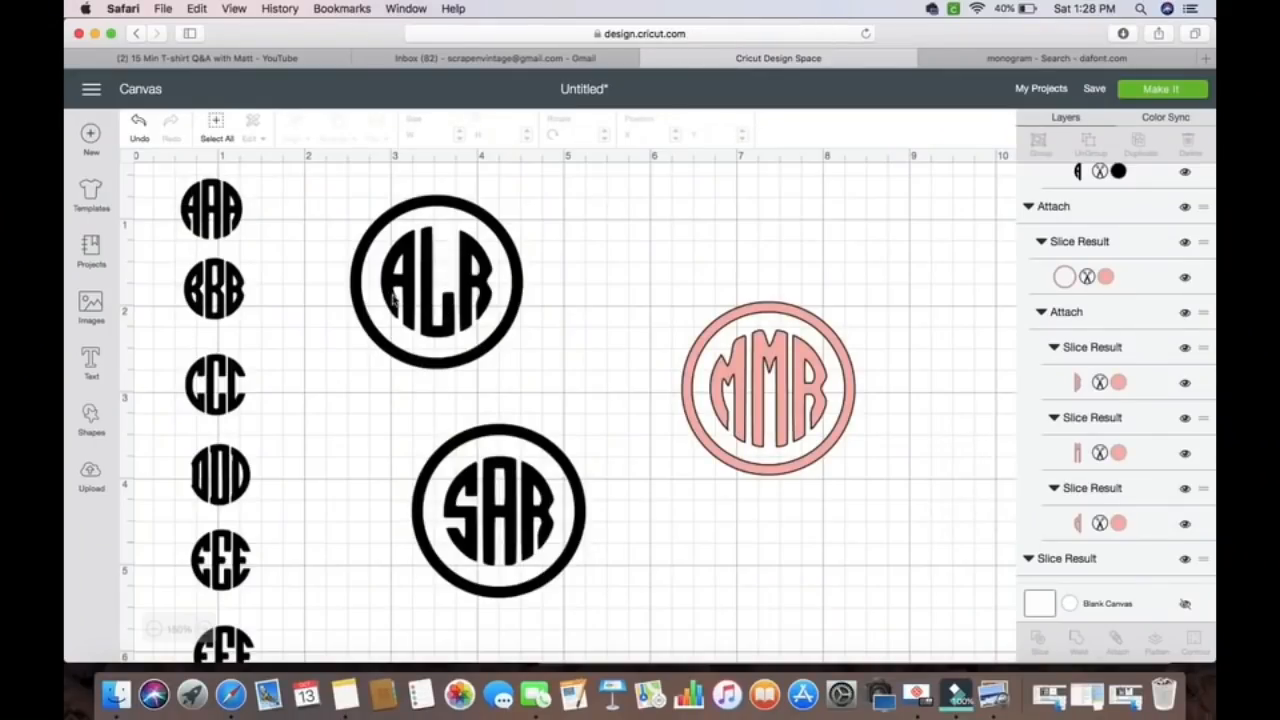
Recolor the whole ALR ring monogram to the basic mint green #94D2BC and clear the selection
click(393, 300)
click(1105, 277)
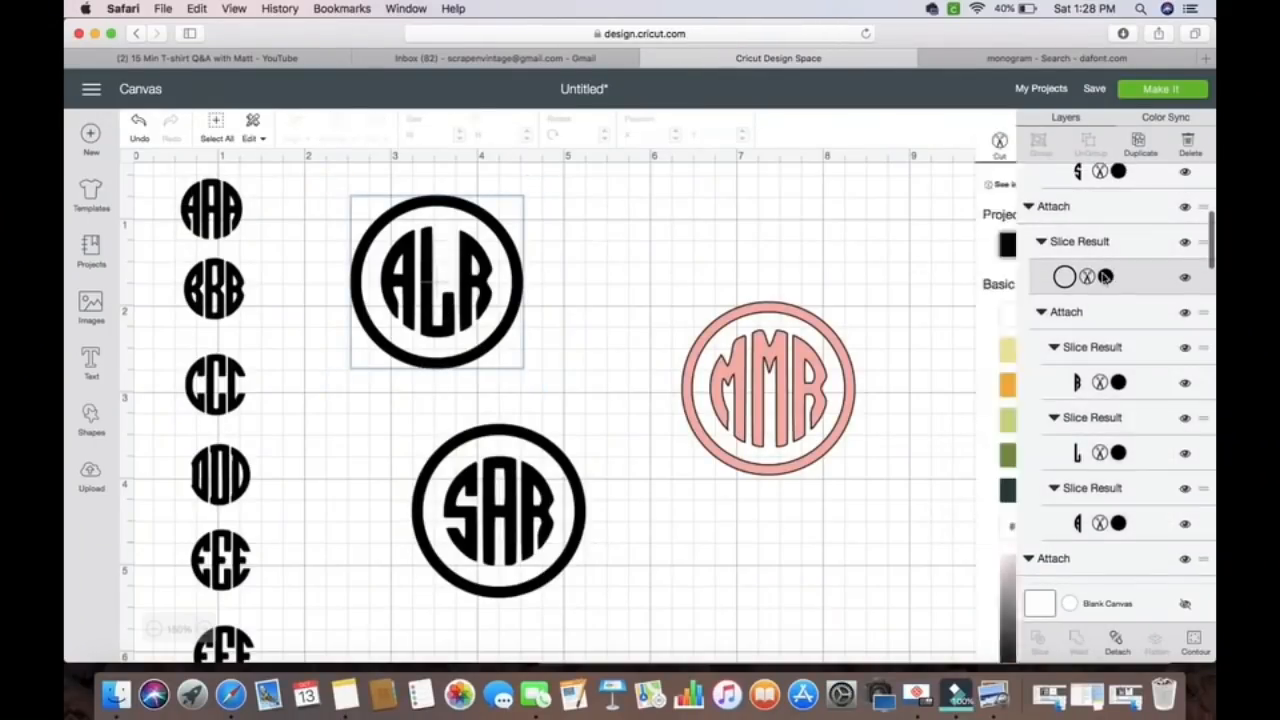
click(899, 419)
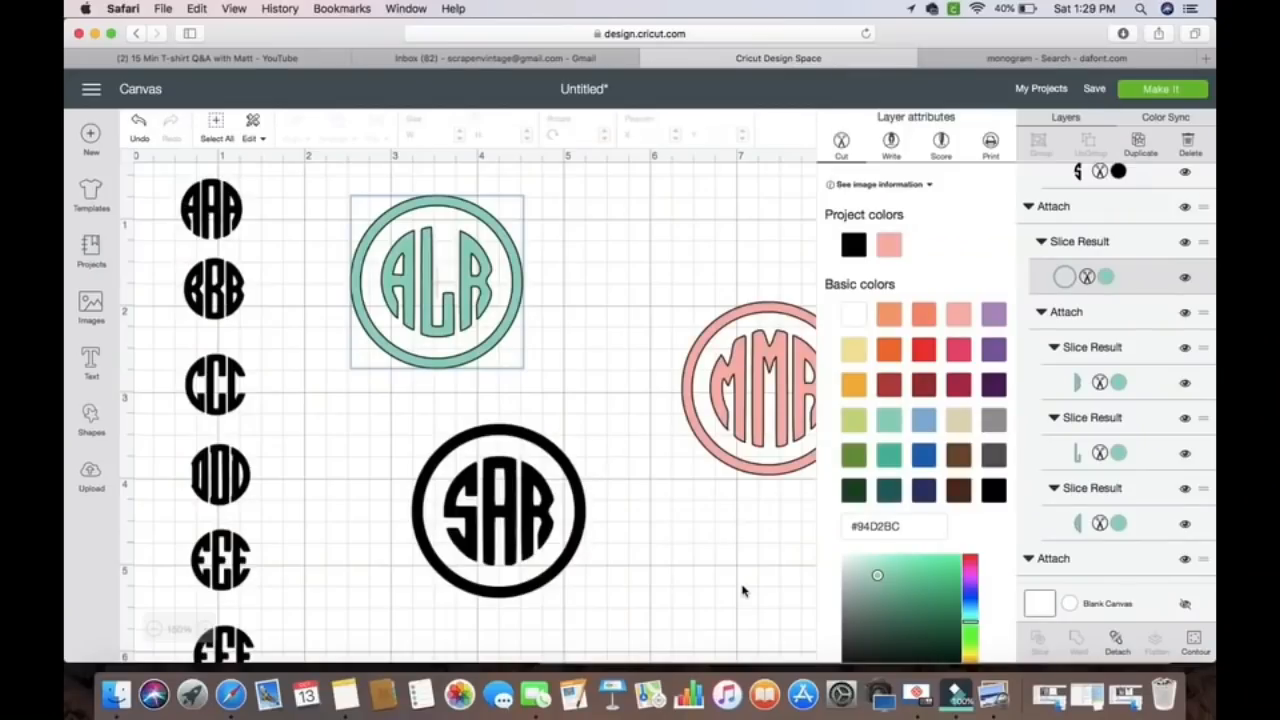
click(570, 420)
Recolor the whole SAR ring monogram to the basic grey #989898
click(565, 470)
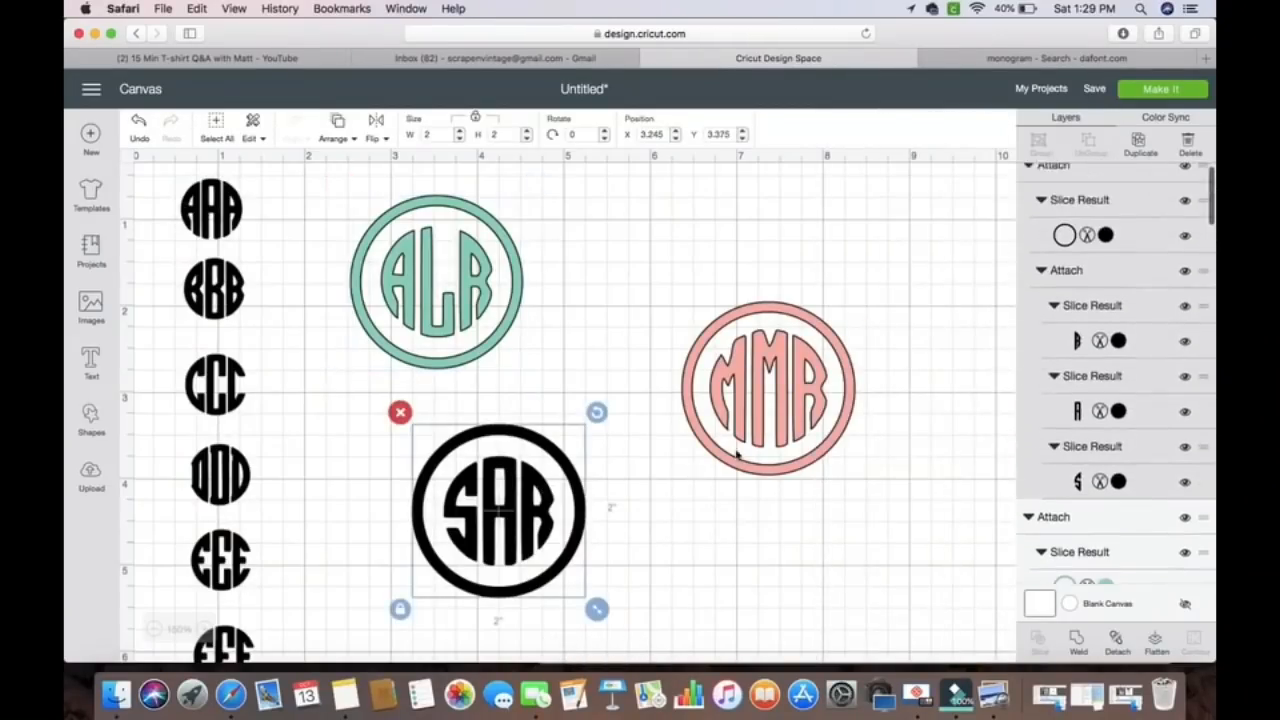
click(1105, 251)
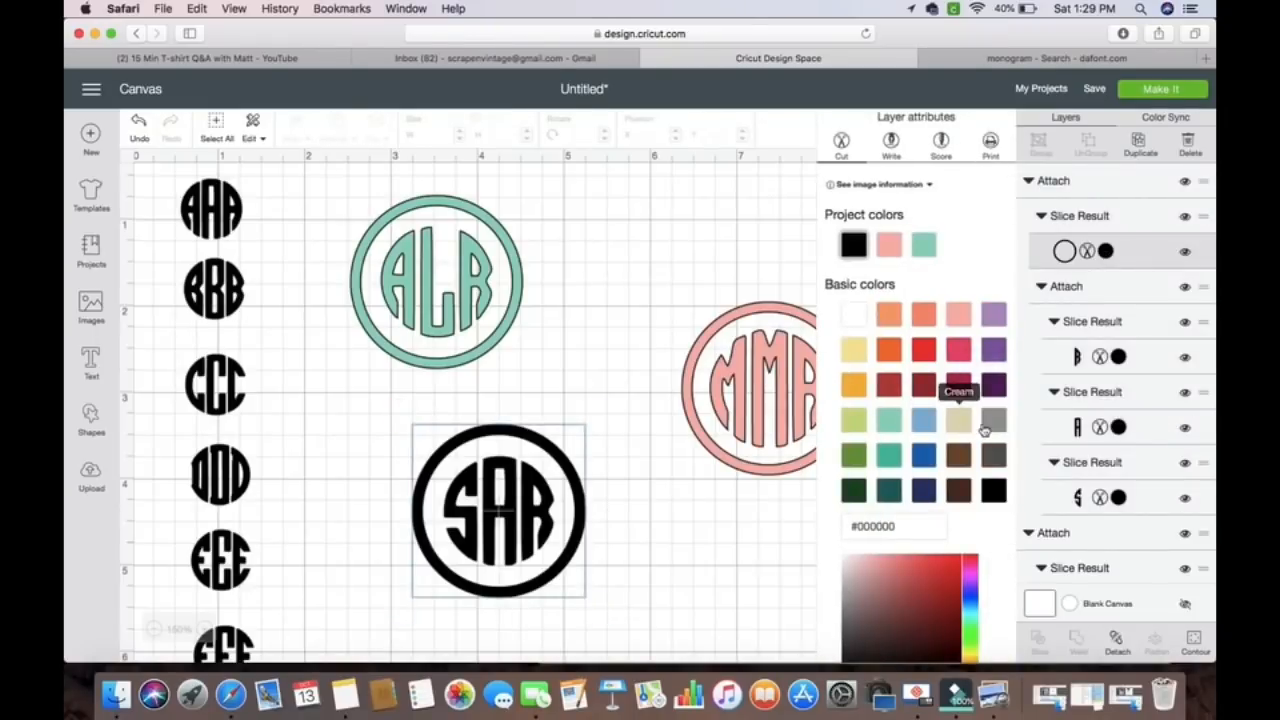
click(993, 420)
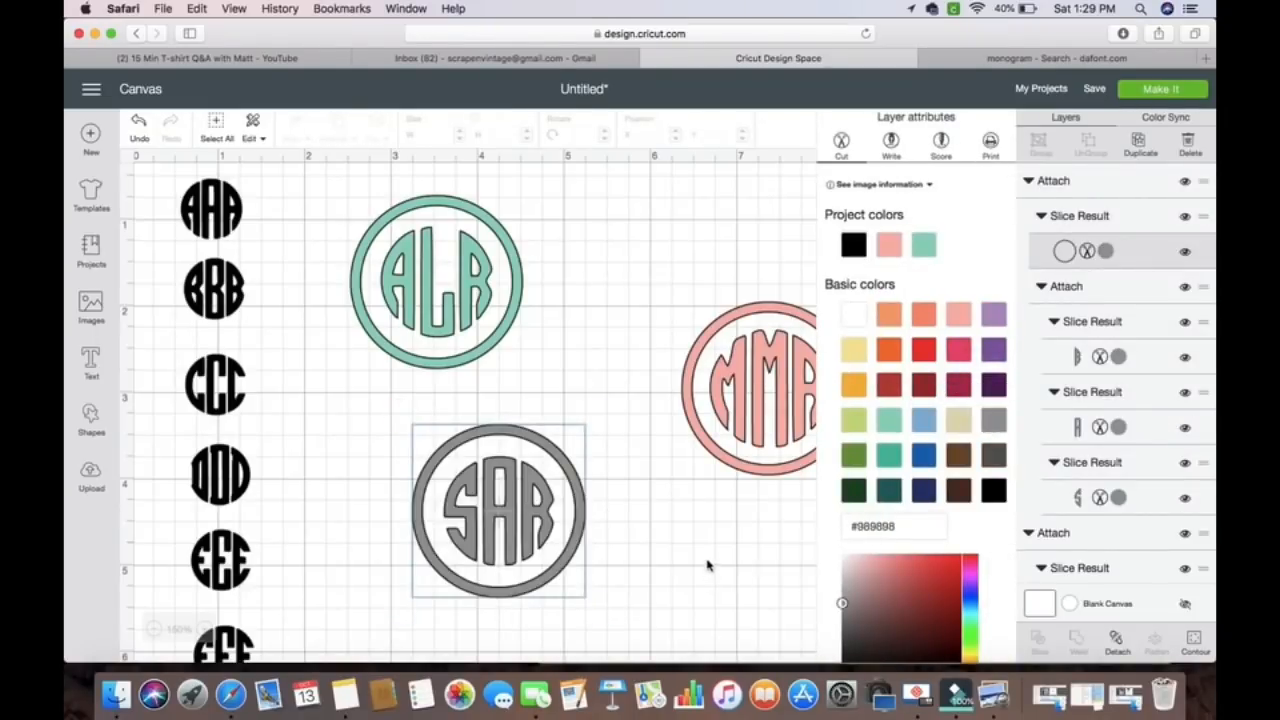
Prepare the project for cutting and examine the layout of the grey, black, pink and mint mats
click(1162, 90)
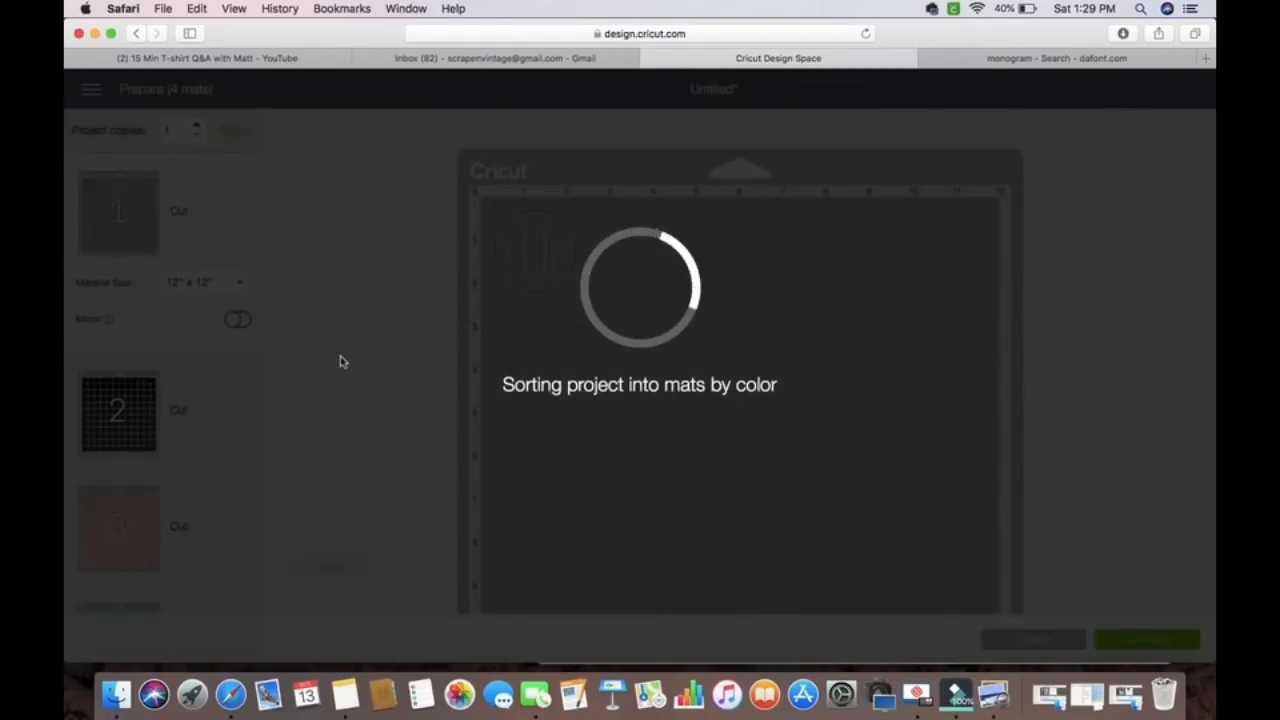
scroll(400, 337, down, 1)
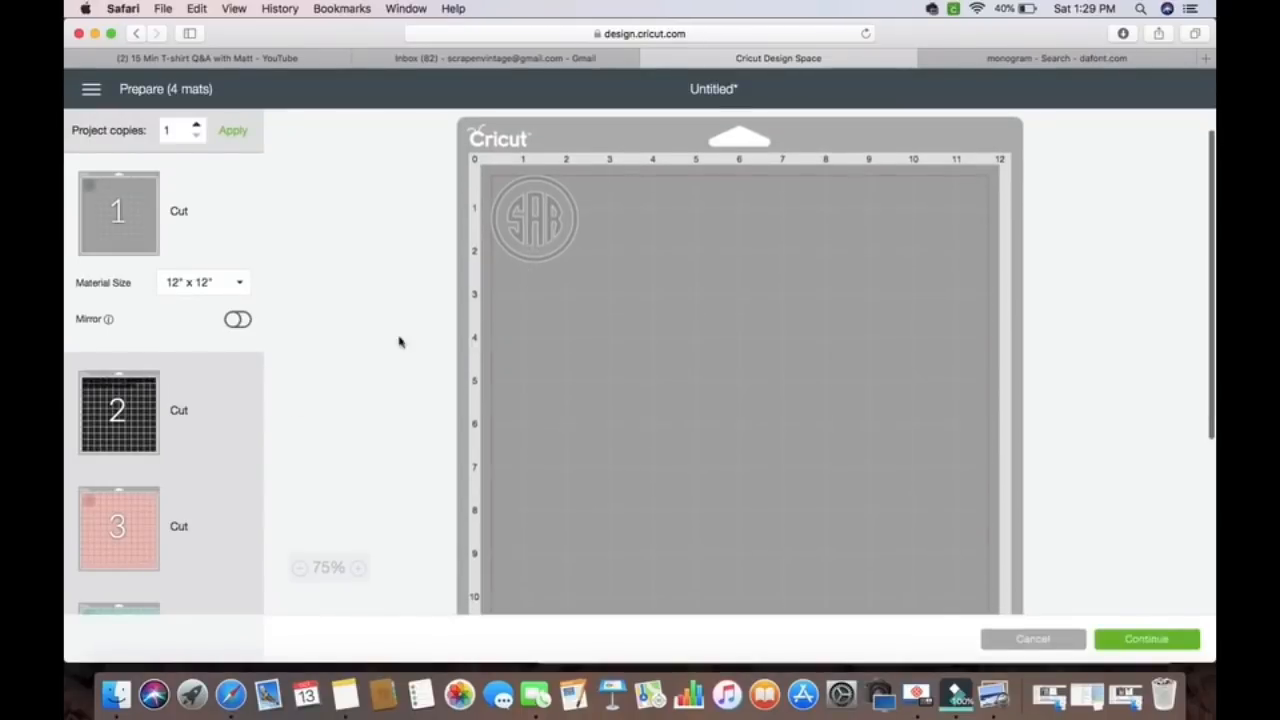
click(102, 430)
scroll(123, 431, down, 2)
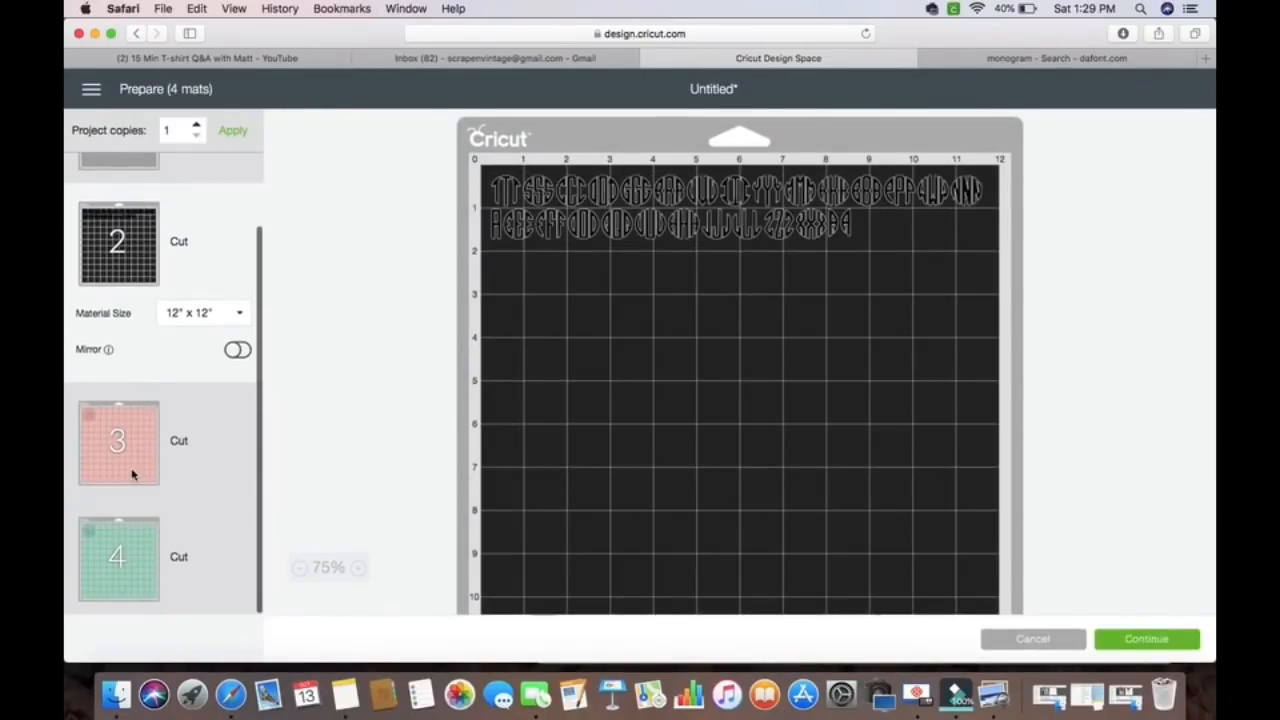
click(125, 460)
click(118, 568)
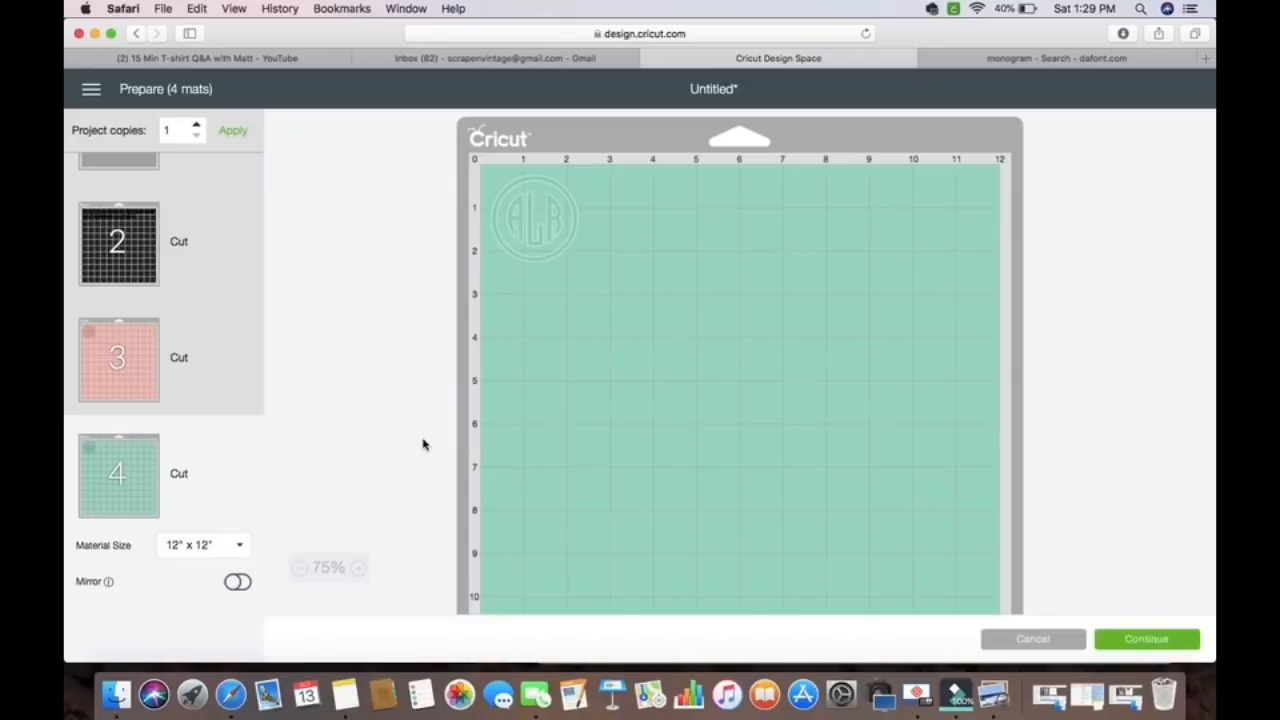
Continue from the mat preview to the cutting stage and set the material to Vinyl
click(1148, 640)
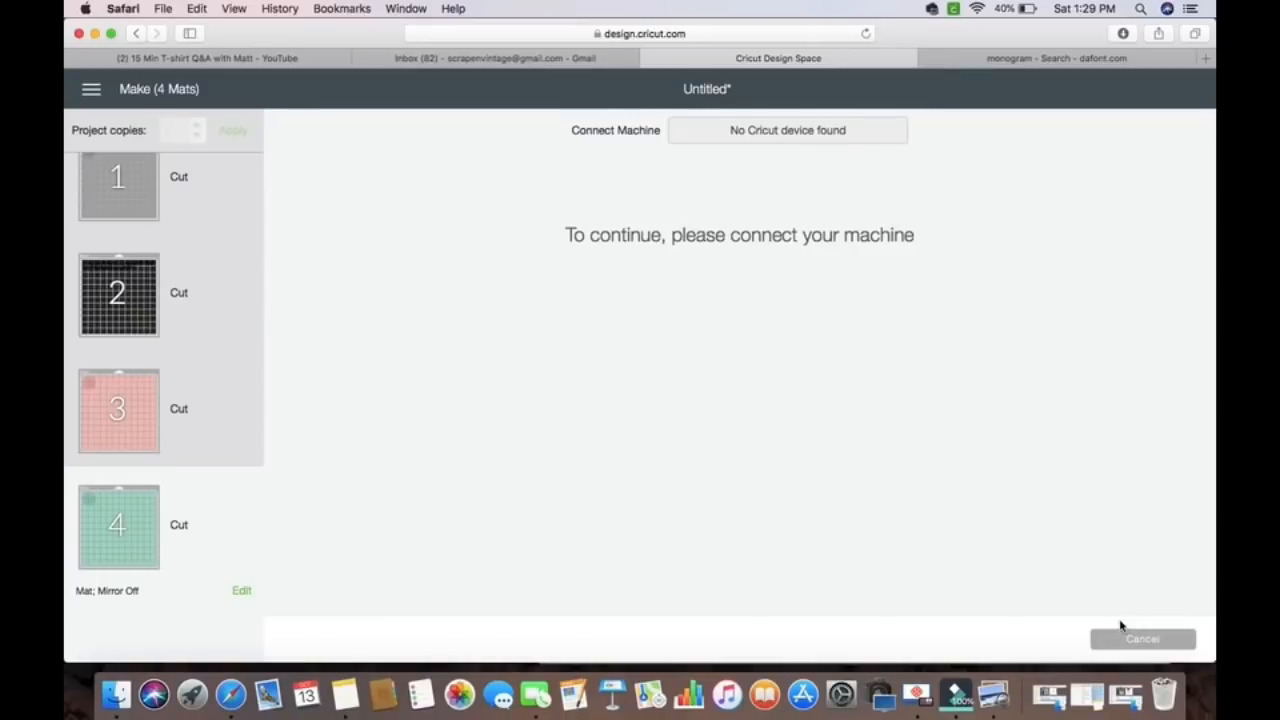
click(781, 288)
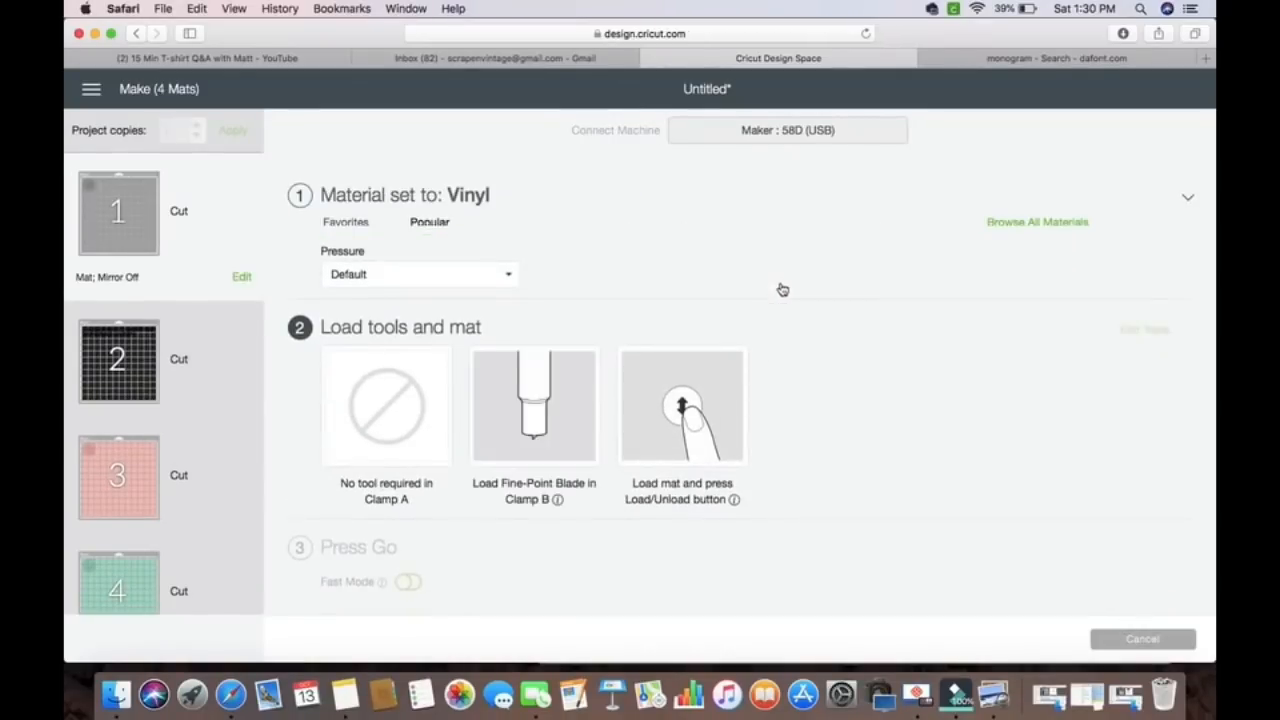